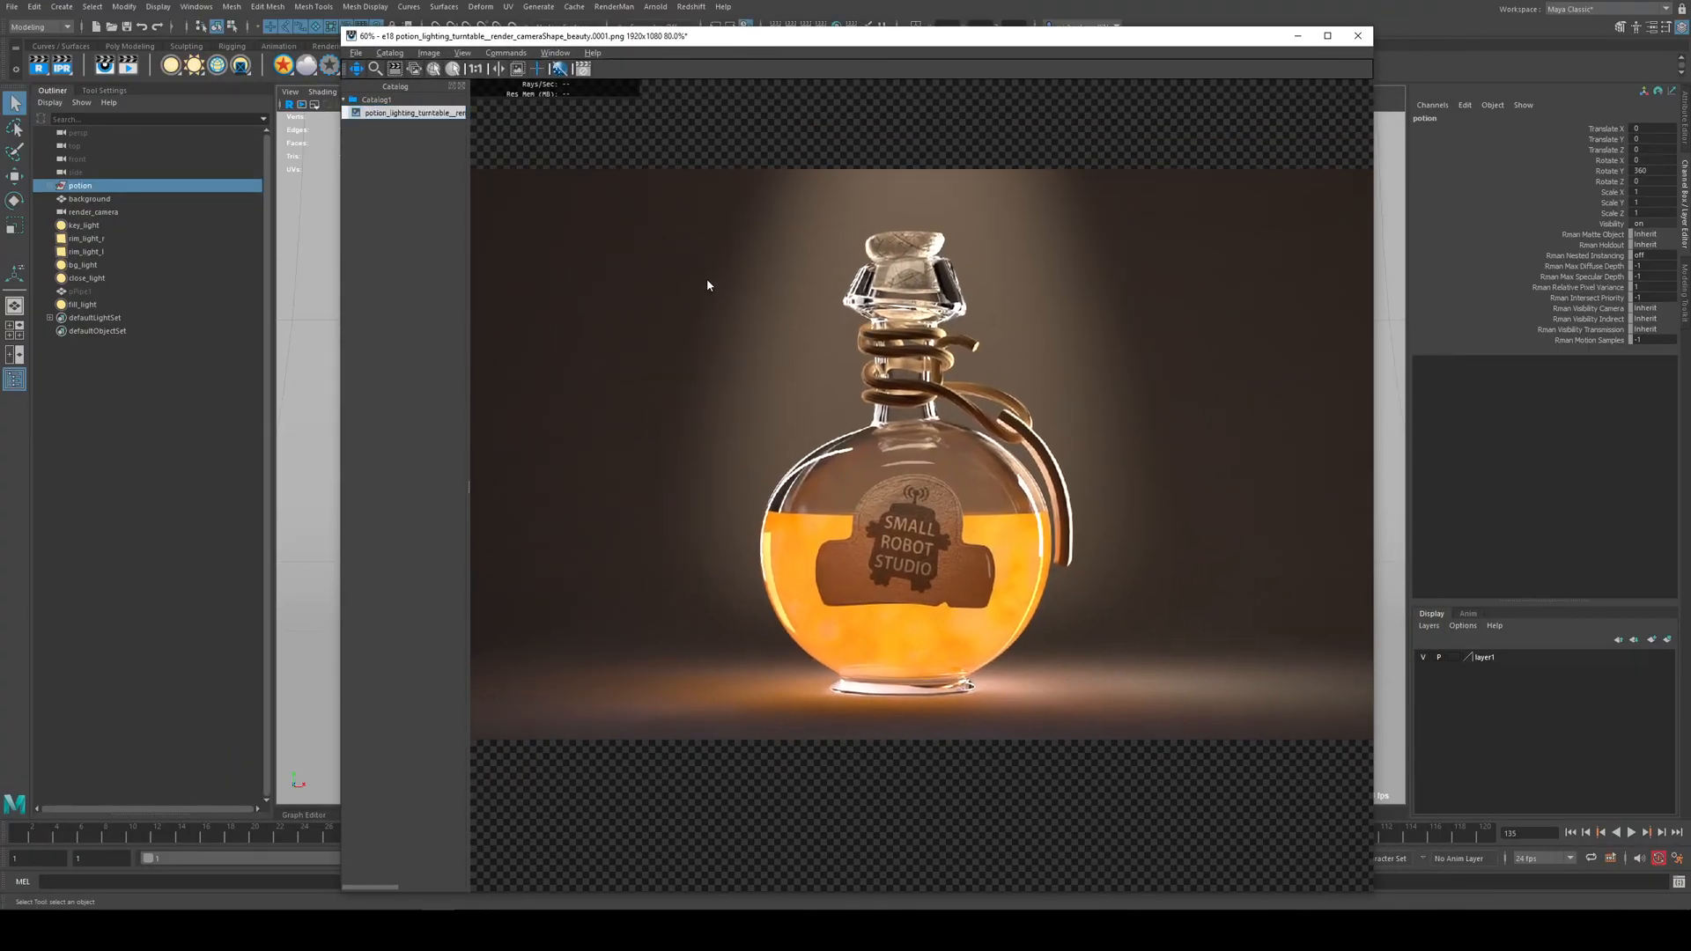
- In the render settings, choose render_camera as the renderable camera and HD 1080 as the image size preset
left_click(1294, 36)
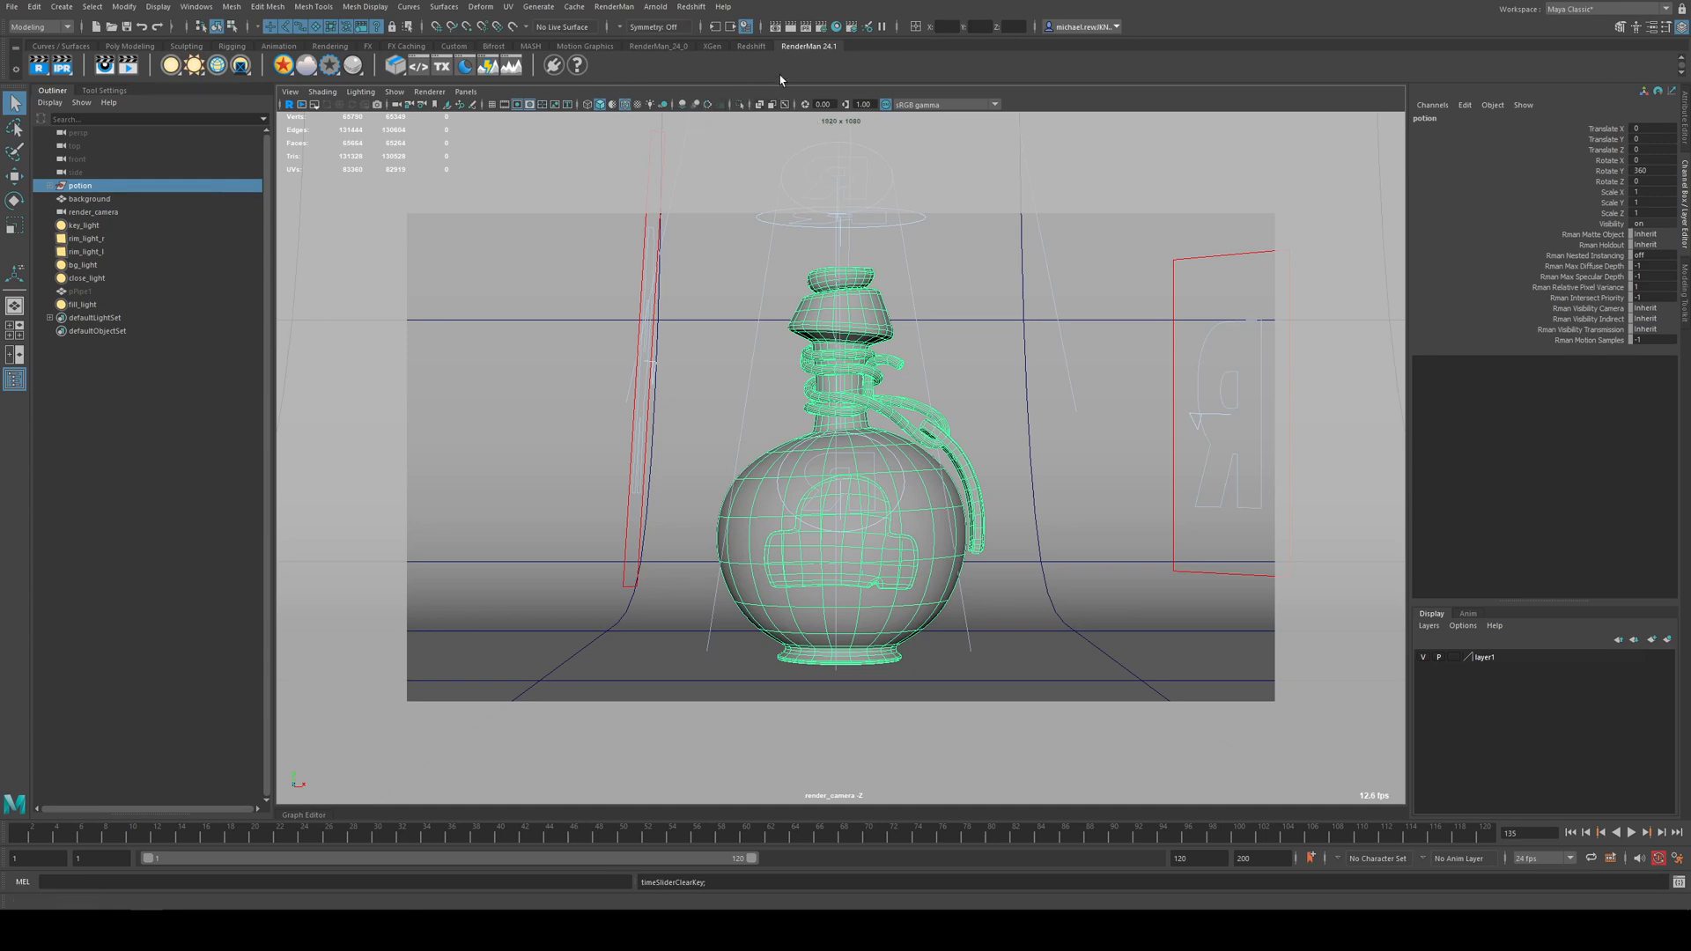
left_click(822, 27)
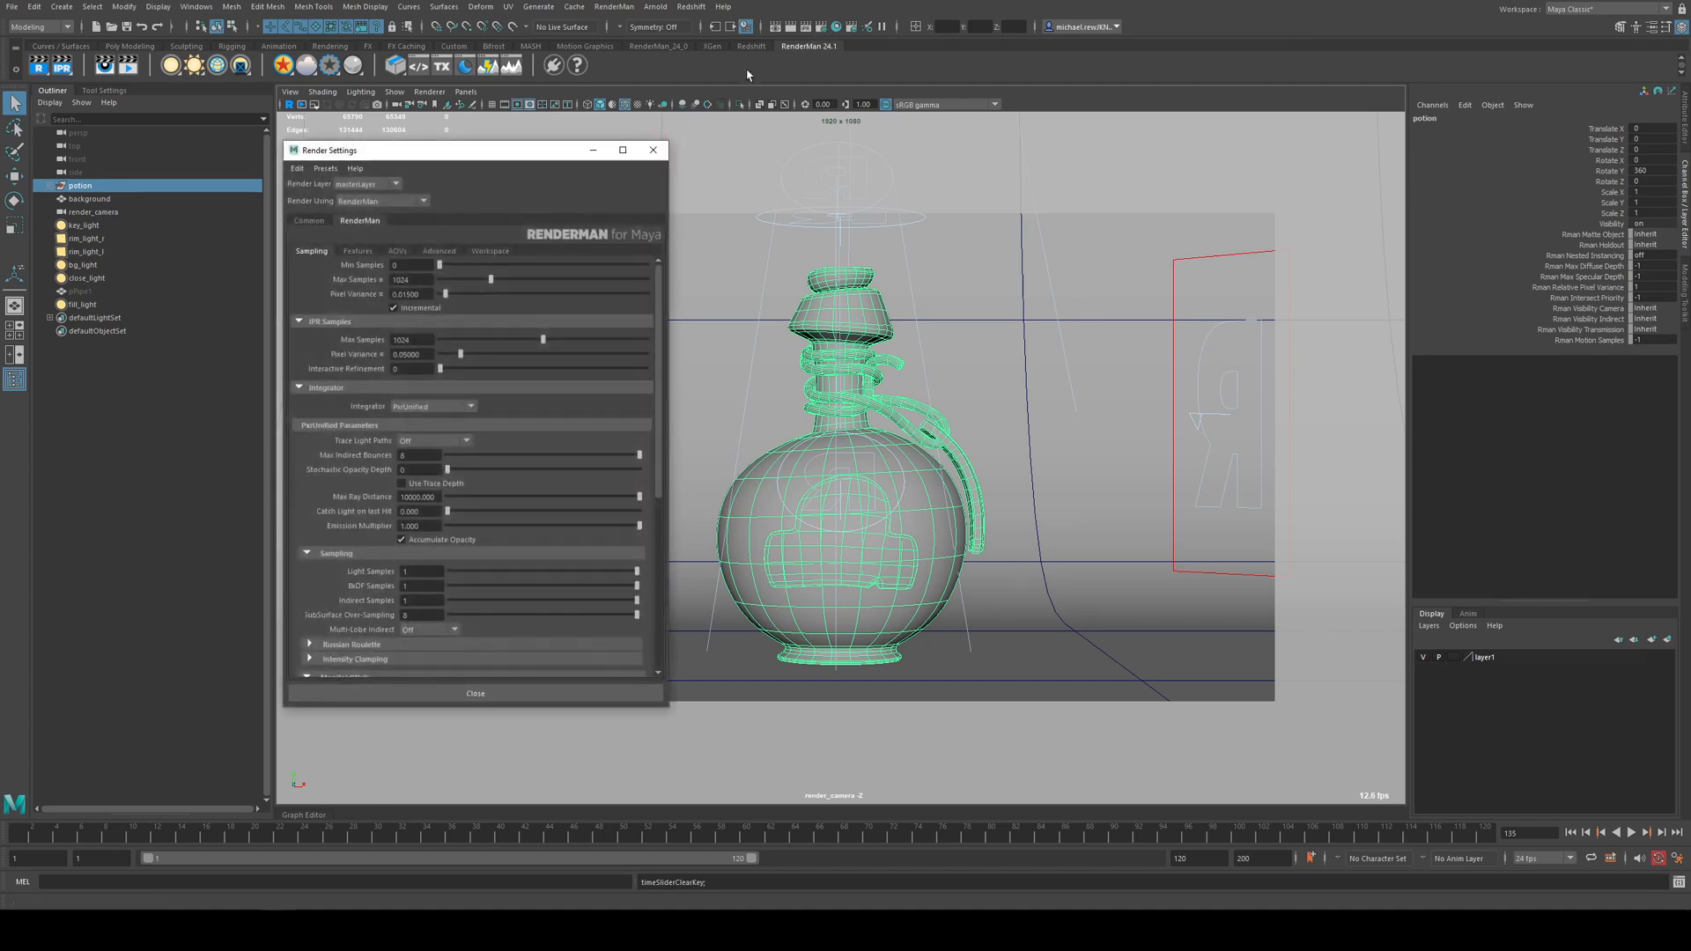
left_click(308, 220)
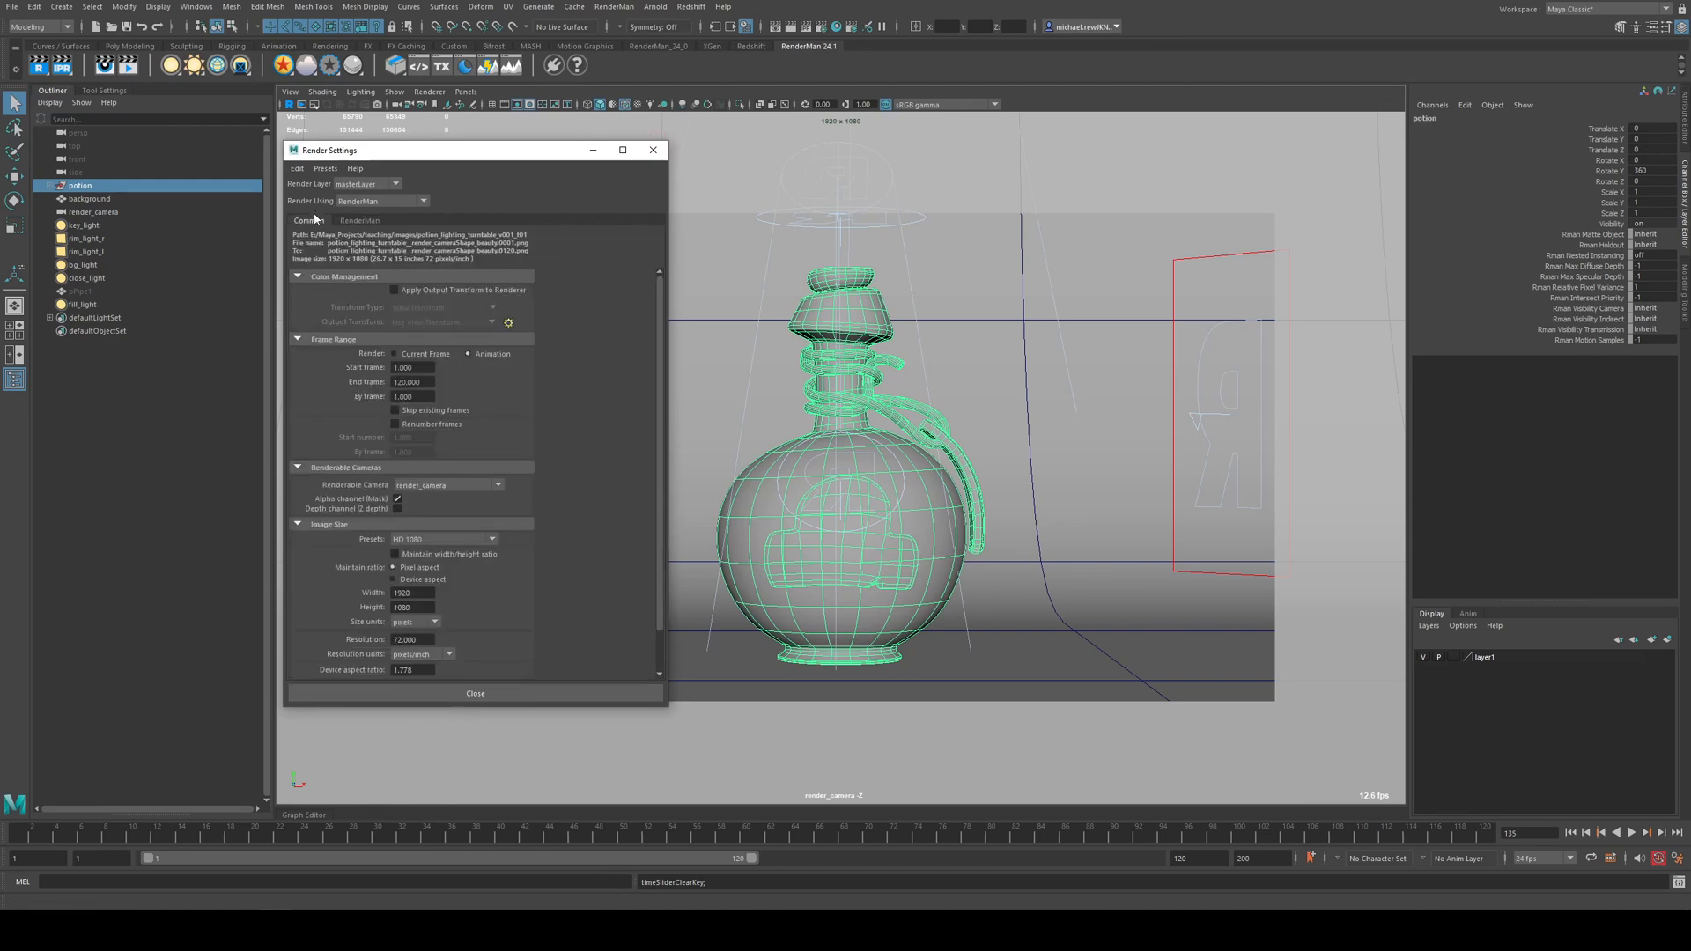
left_click(439, 487)
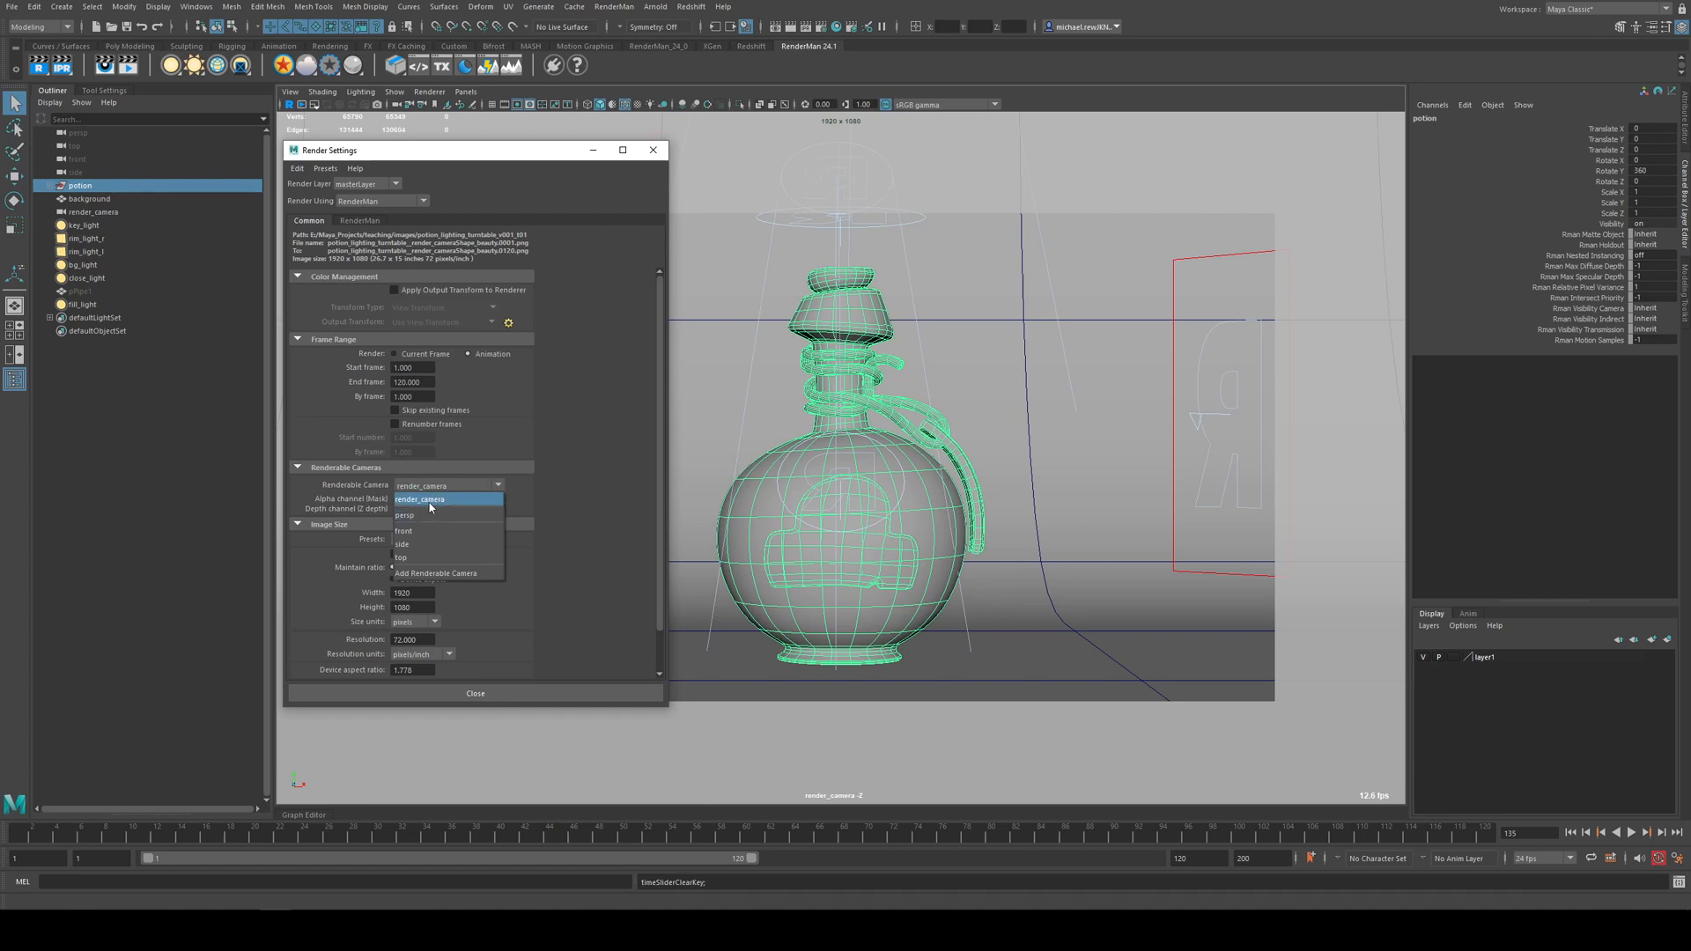
left_click(429, 501)
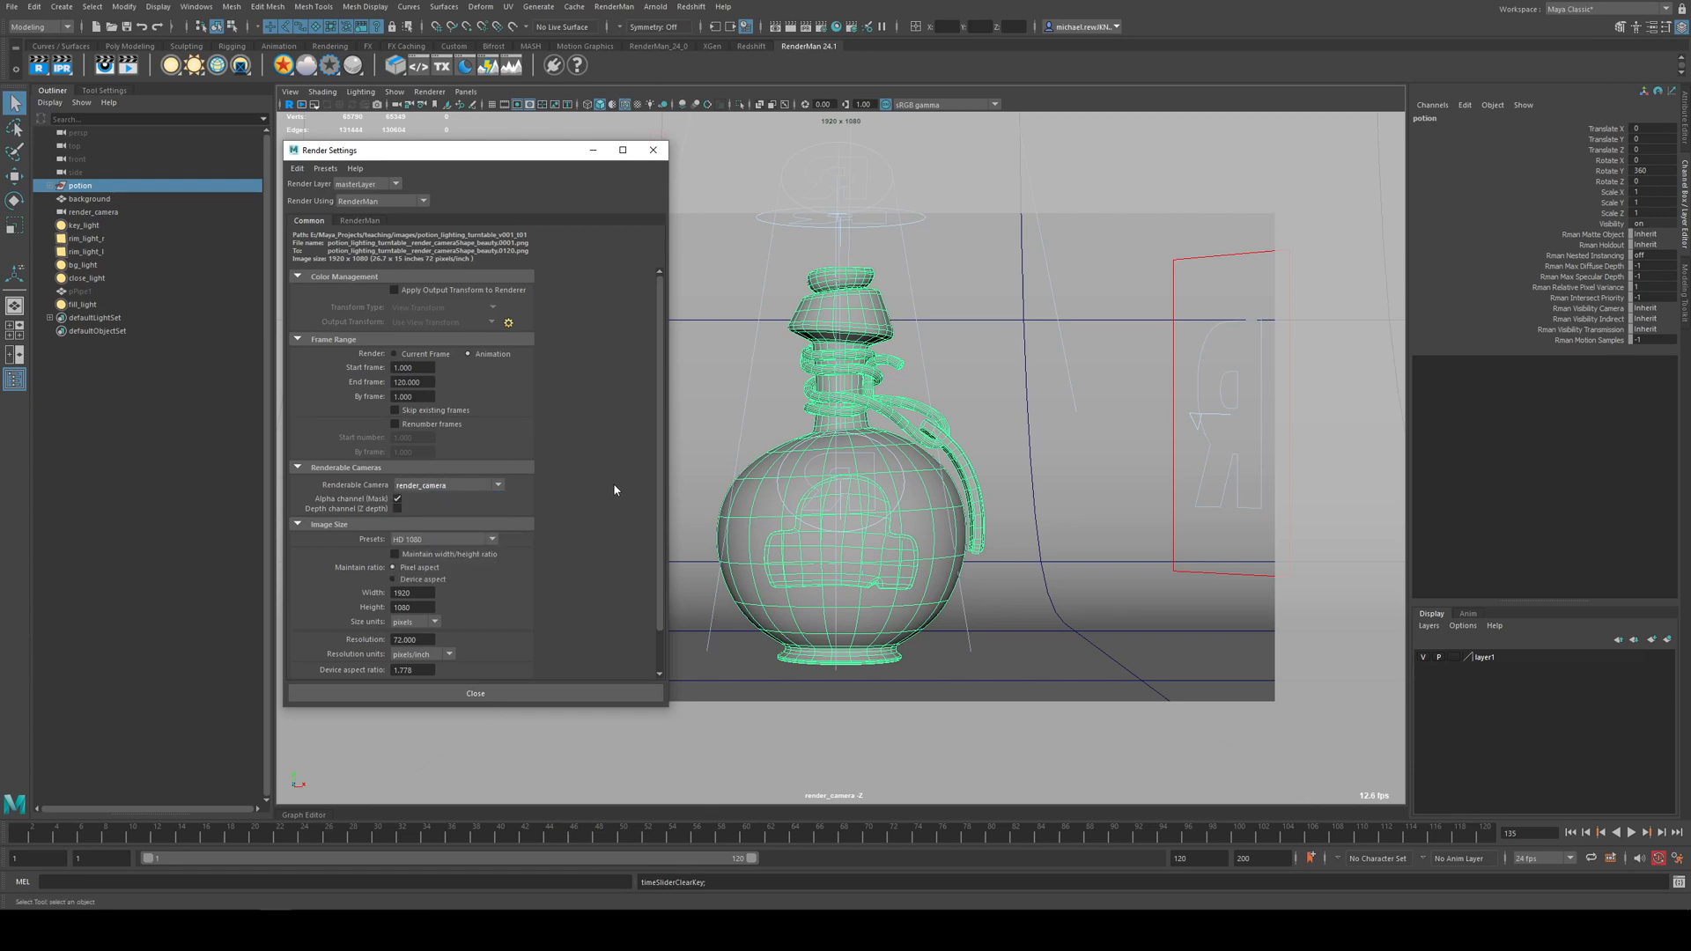
scroll(608, 486, "down", 1)
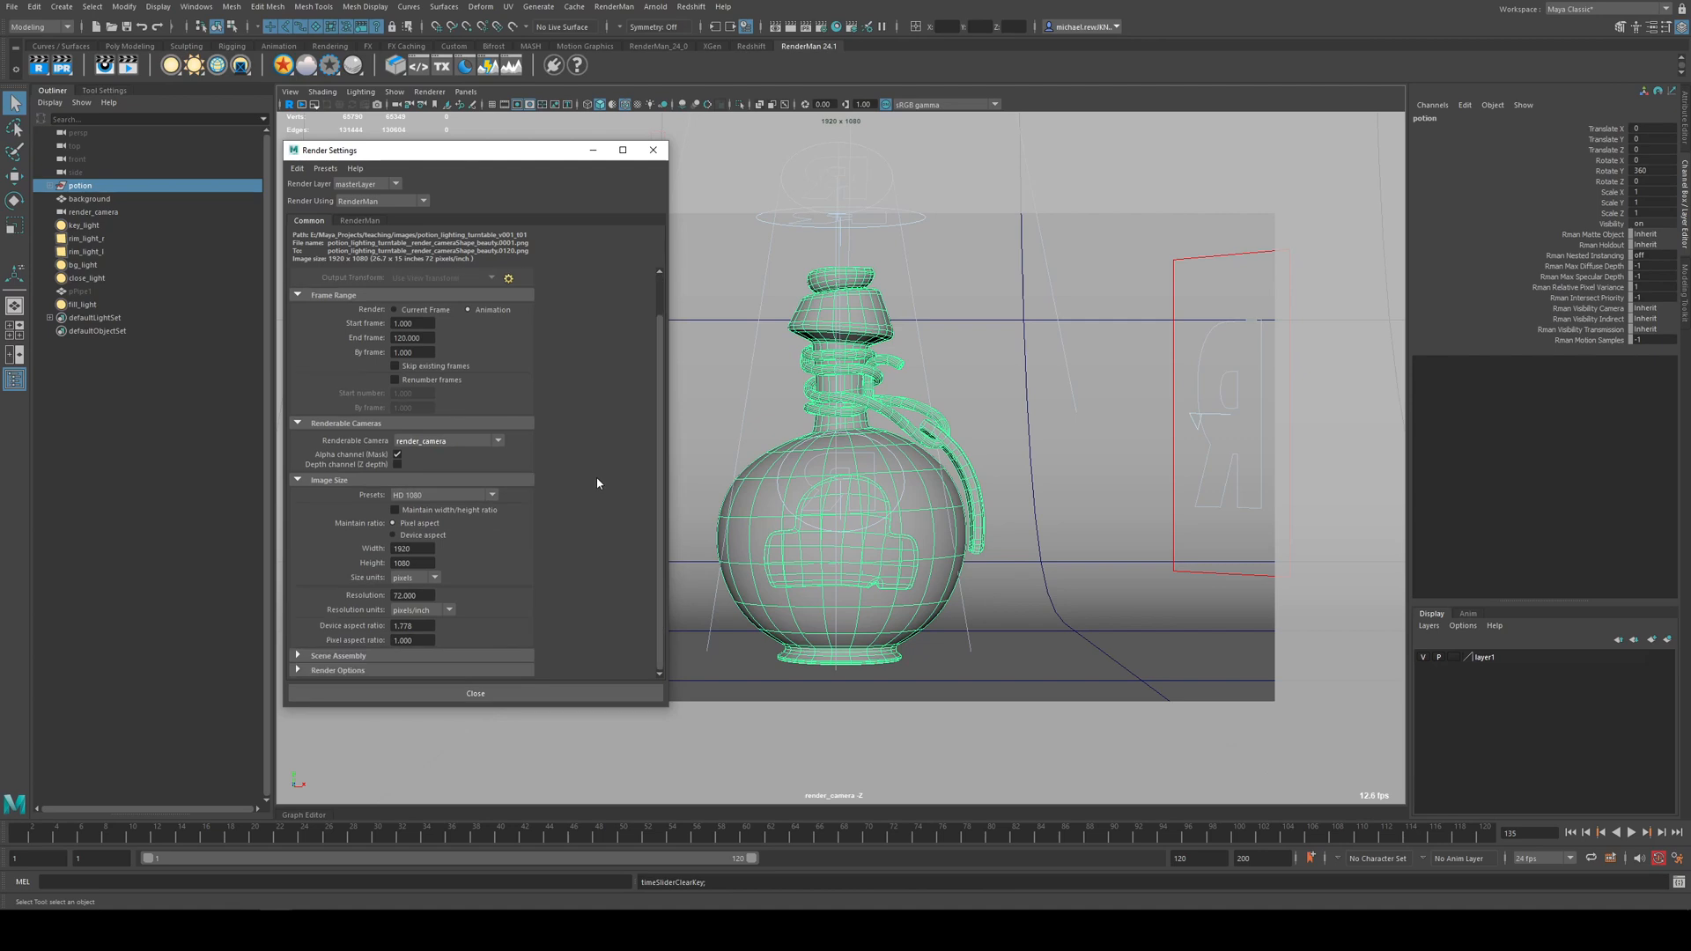
left_click(431, 496)
left_click(405, 505)
- Switch the RenderMan integrator to PxrVisualizer and set its style to shaded
left_click(361, 221)
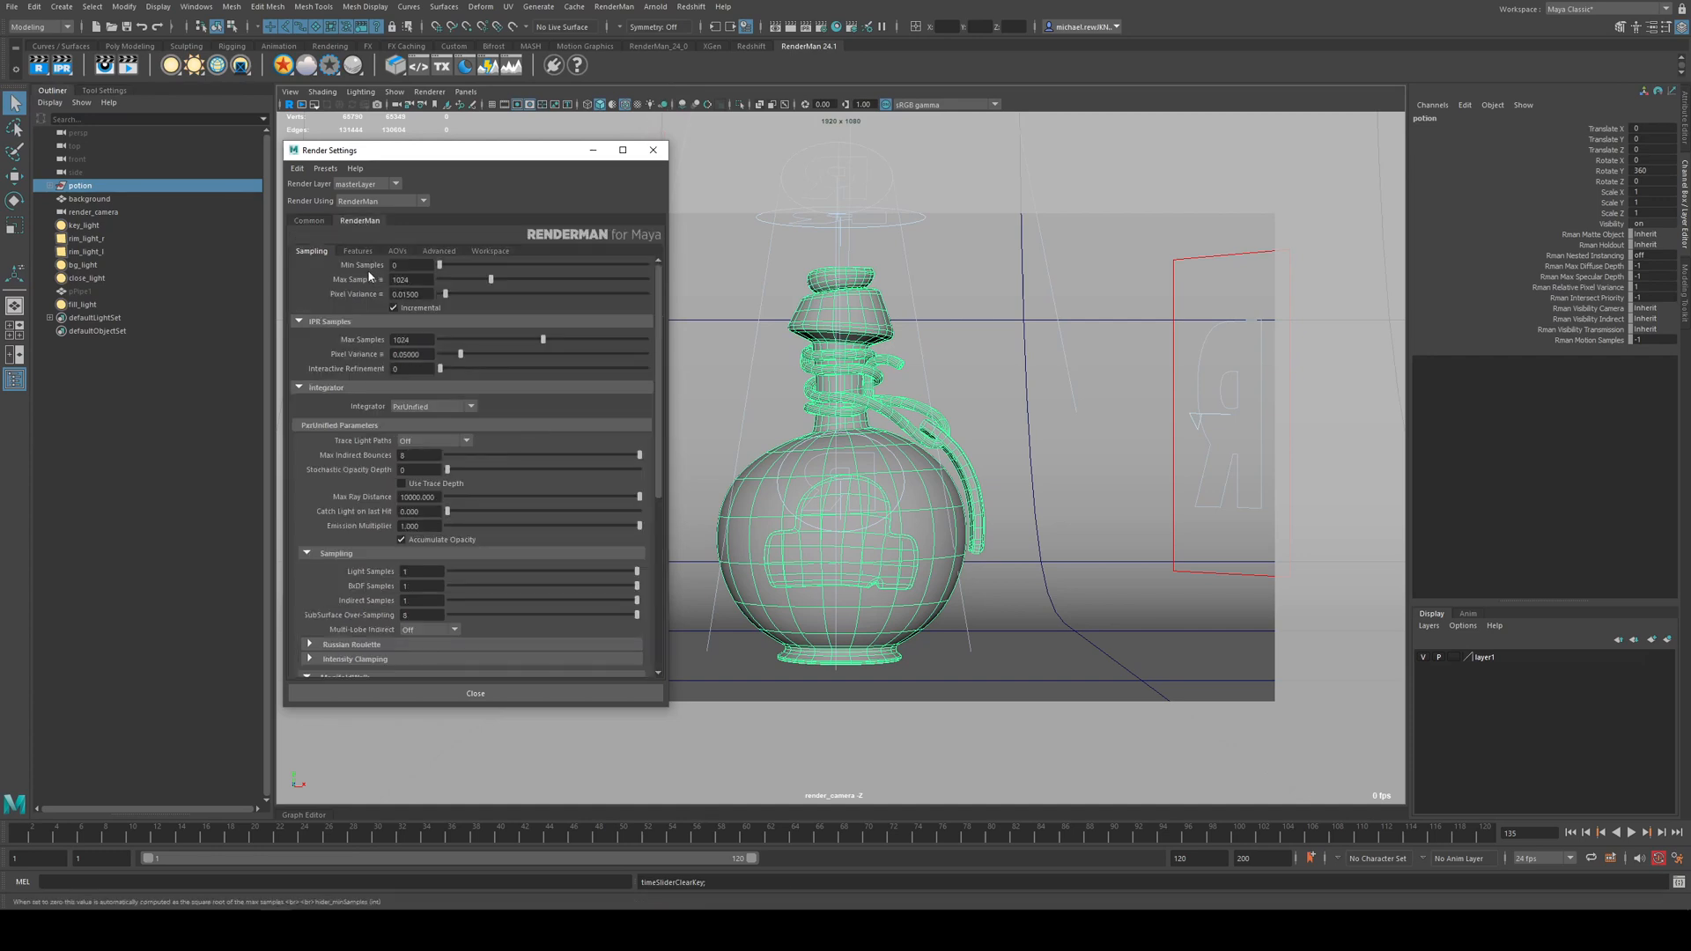
left_click(317, 389)
left_click(317, 388)
left_click(461, 407)
left_click(441, 501)
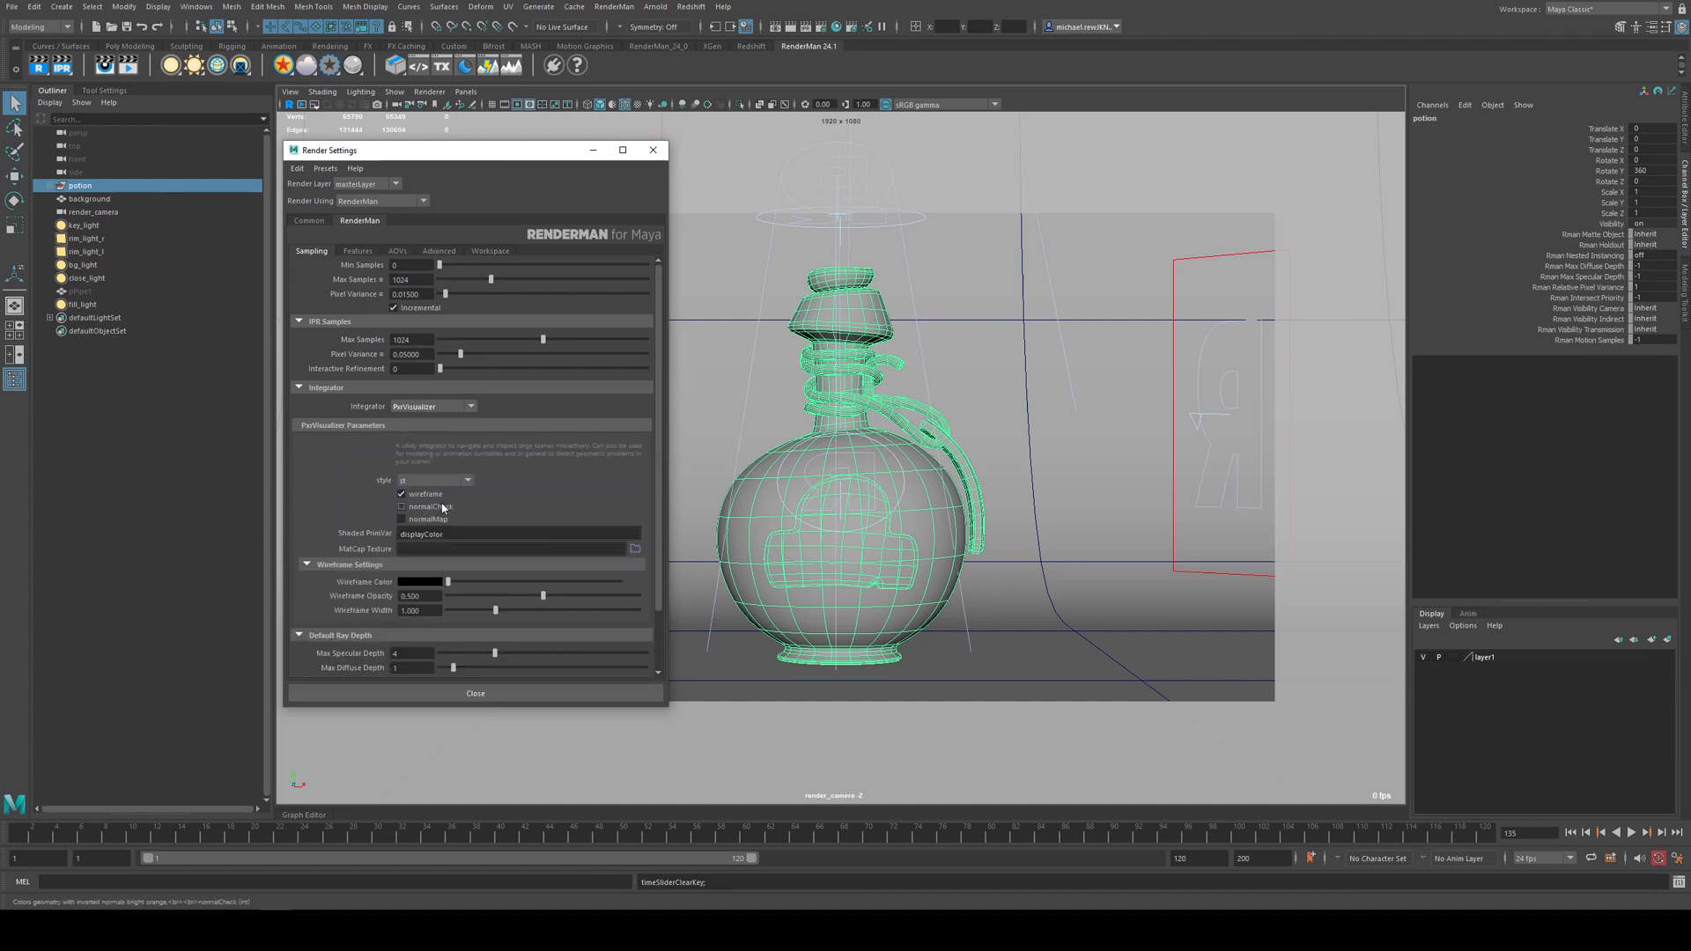
left_click(410, 477)
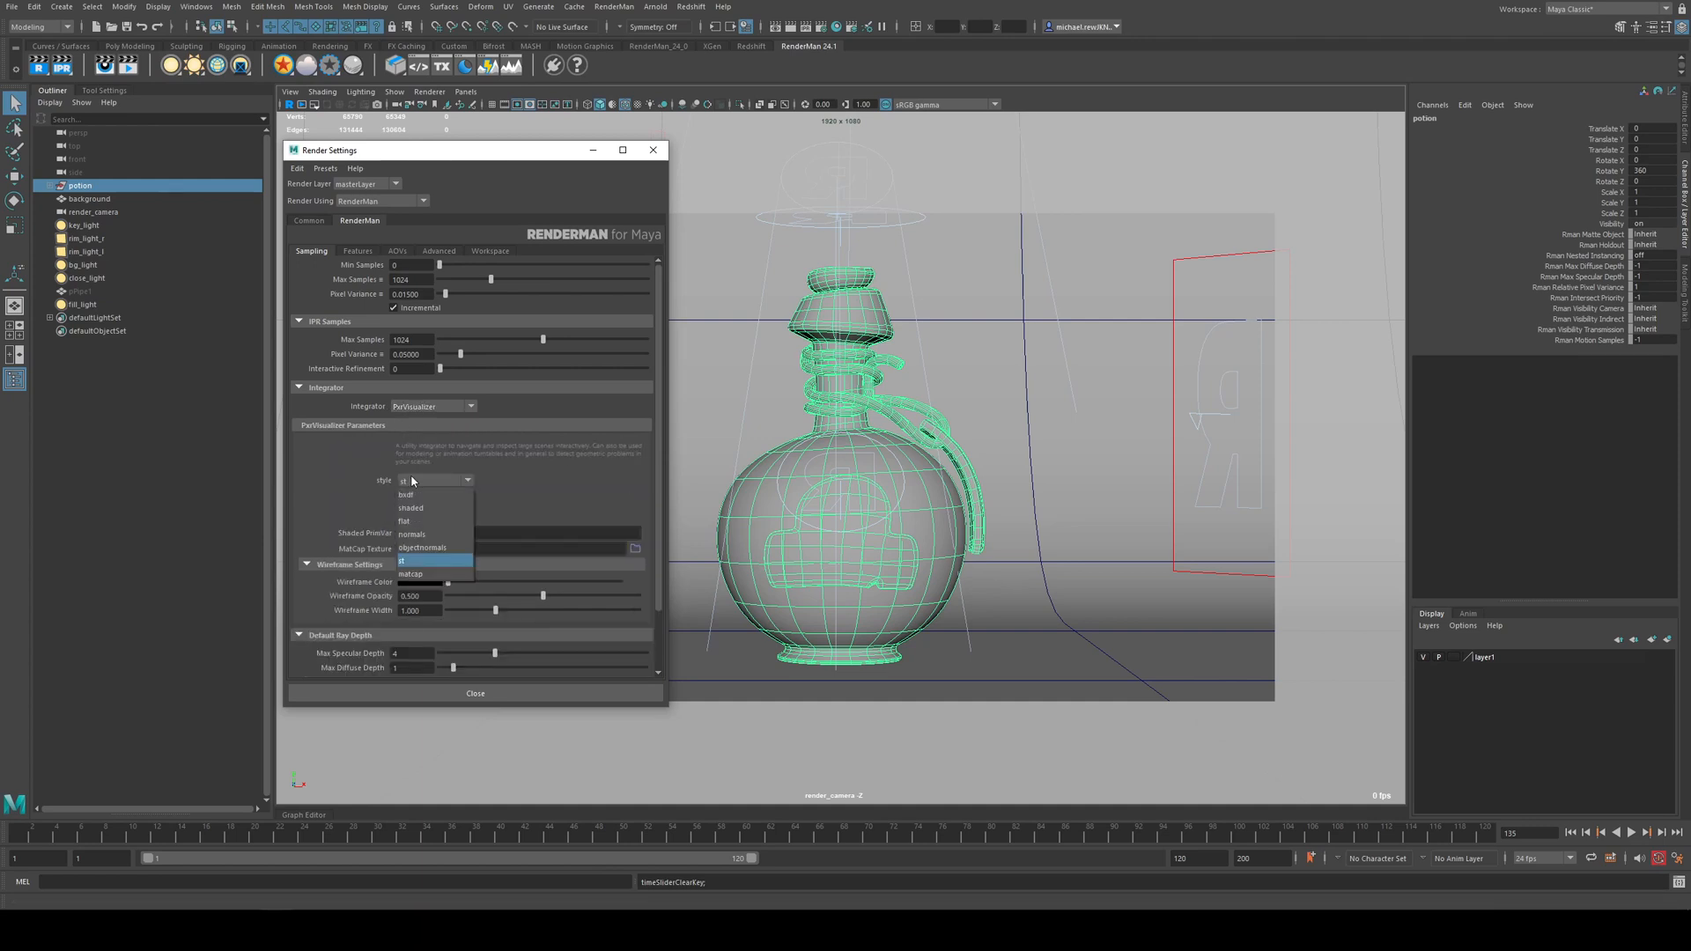
left_click(428, 508)
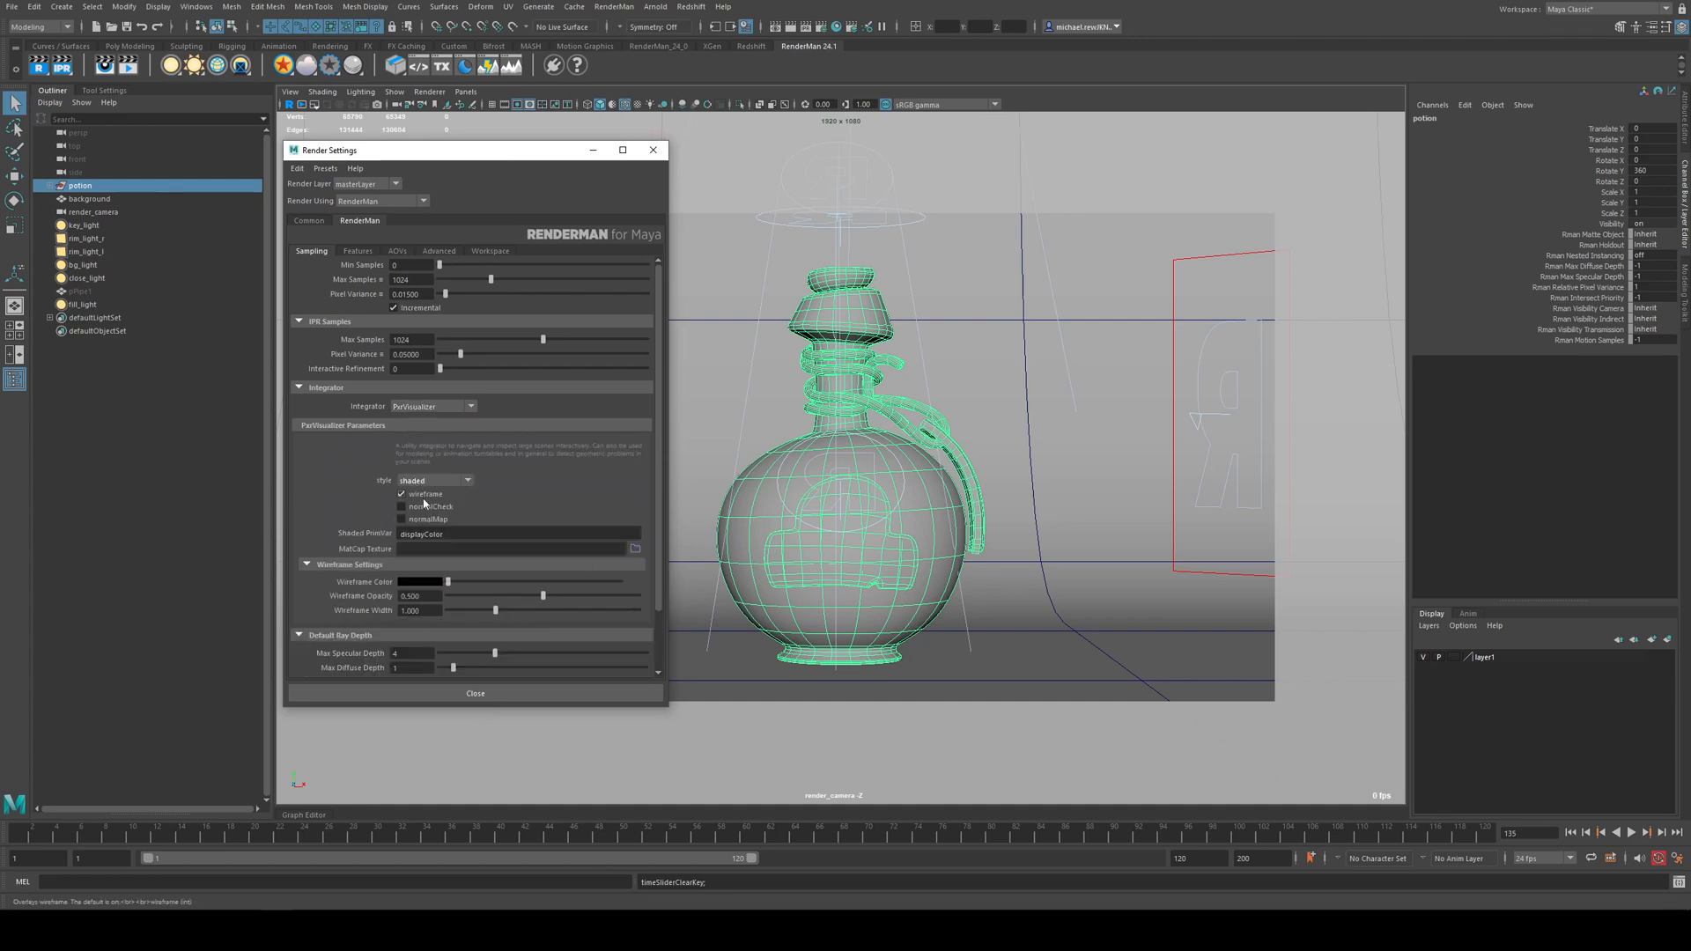
- Start an IPR render of the potion bottle and arrange the render and settings windows apart from each other
left_click(60, 63)
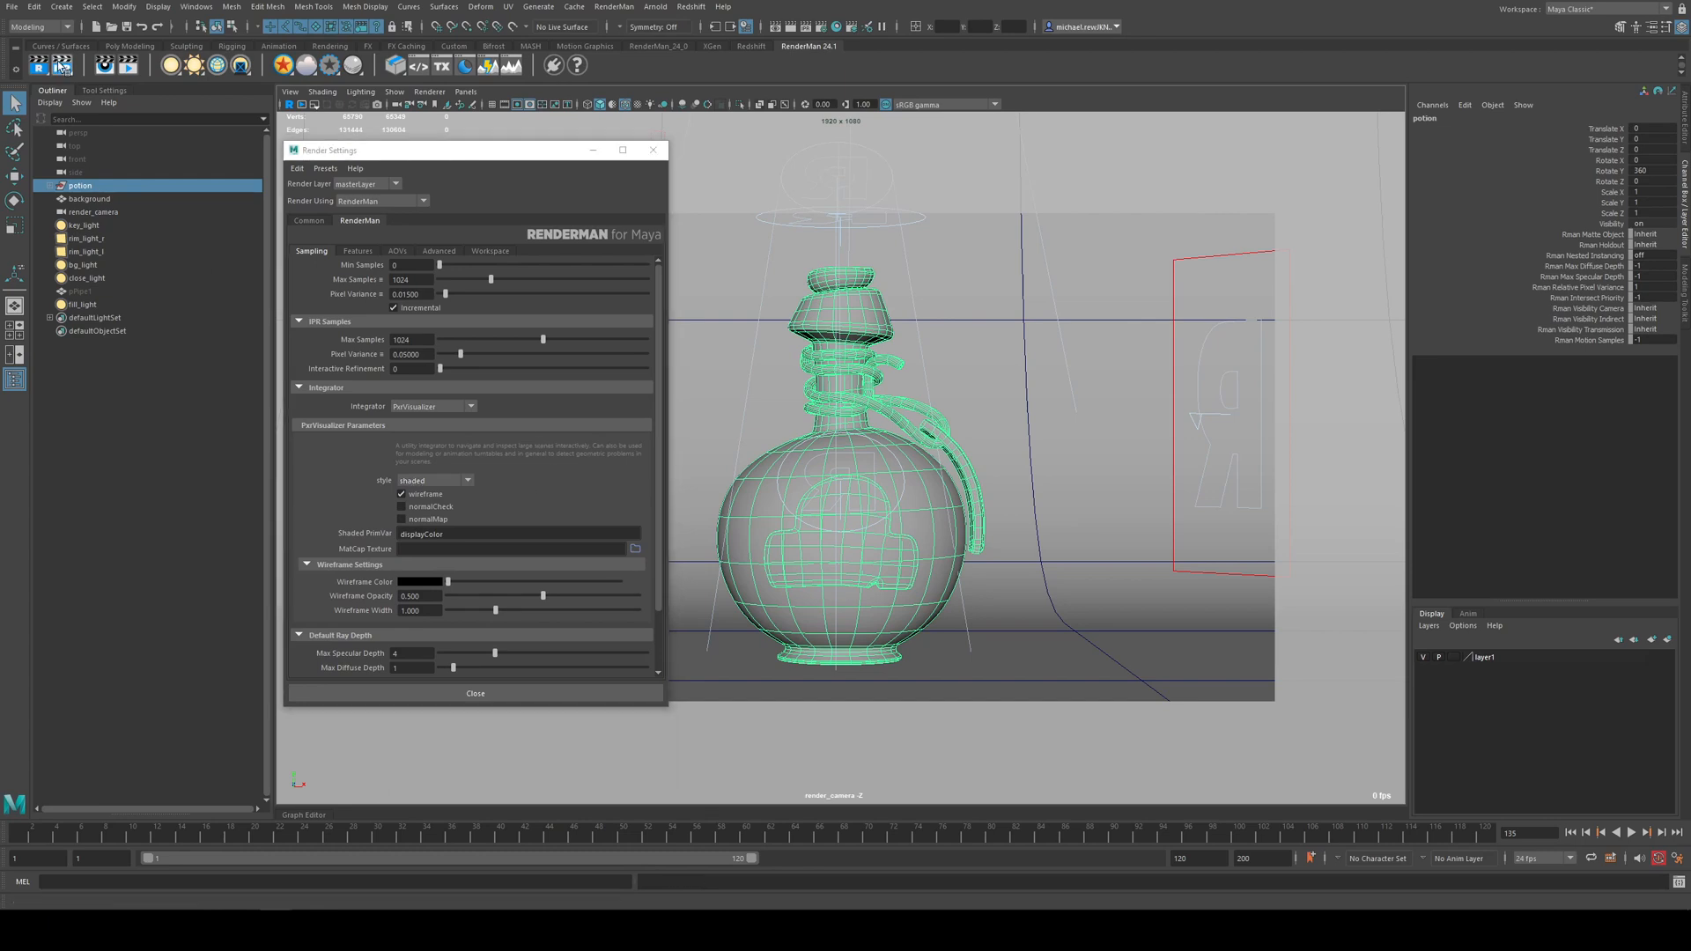
scroll(1021, 368, "down", 1)
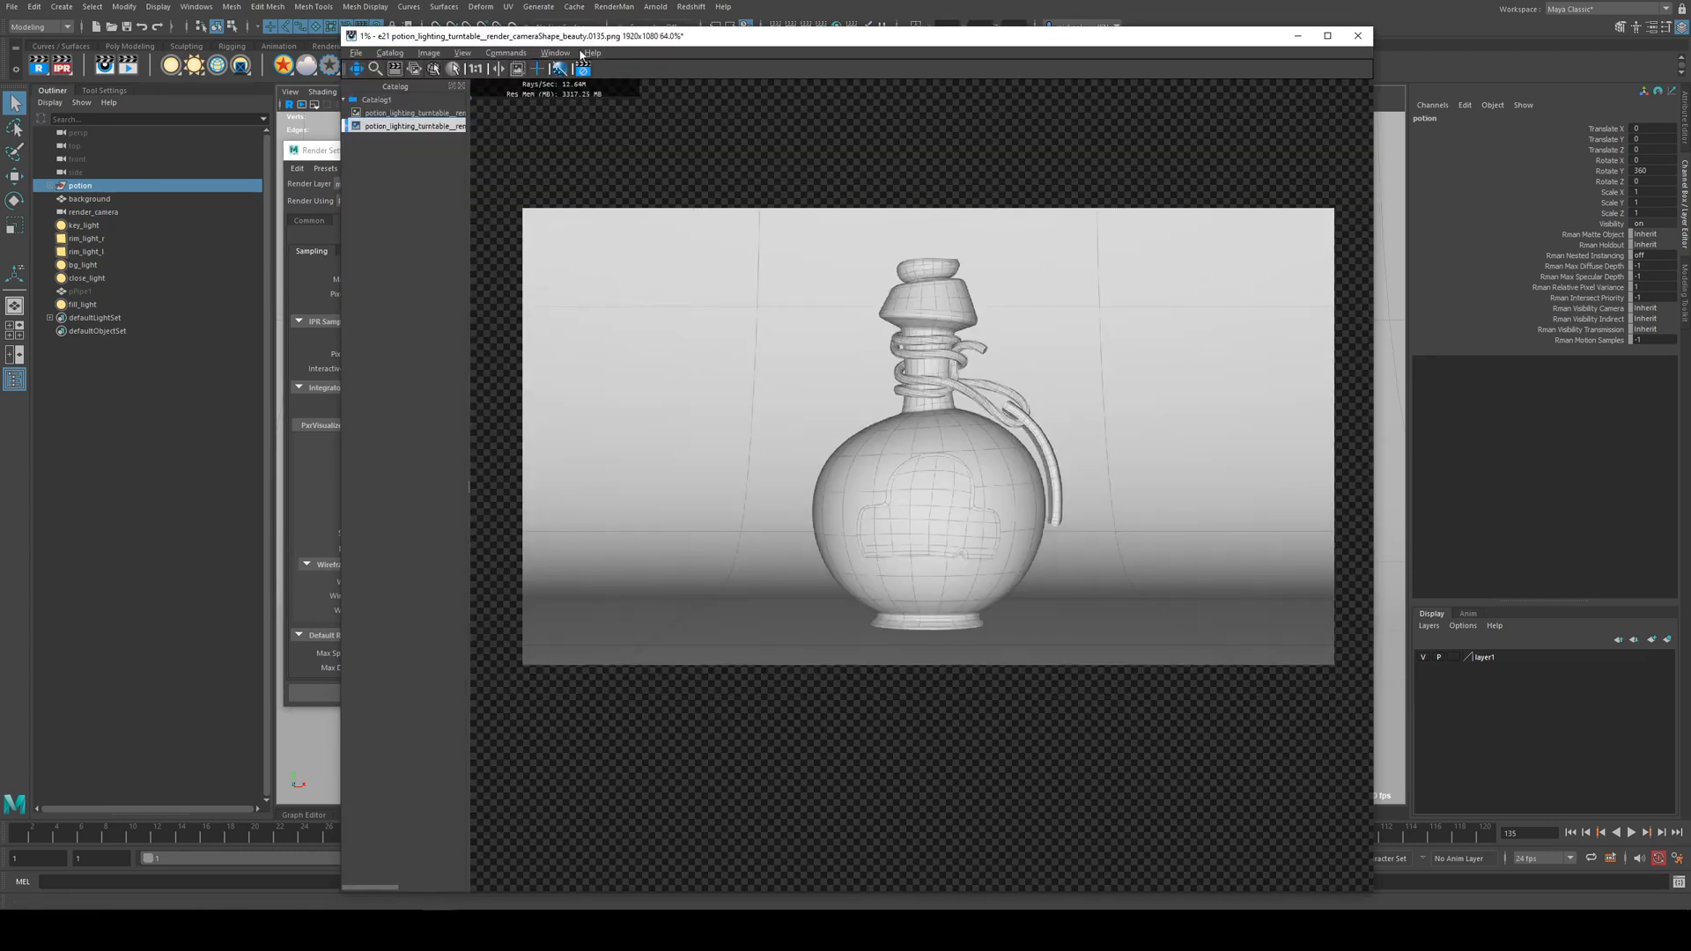
left_click_drag(692, 38, 932, 24)
left_click(431, 170)
left_click_drag(431, 150, 309, 138)
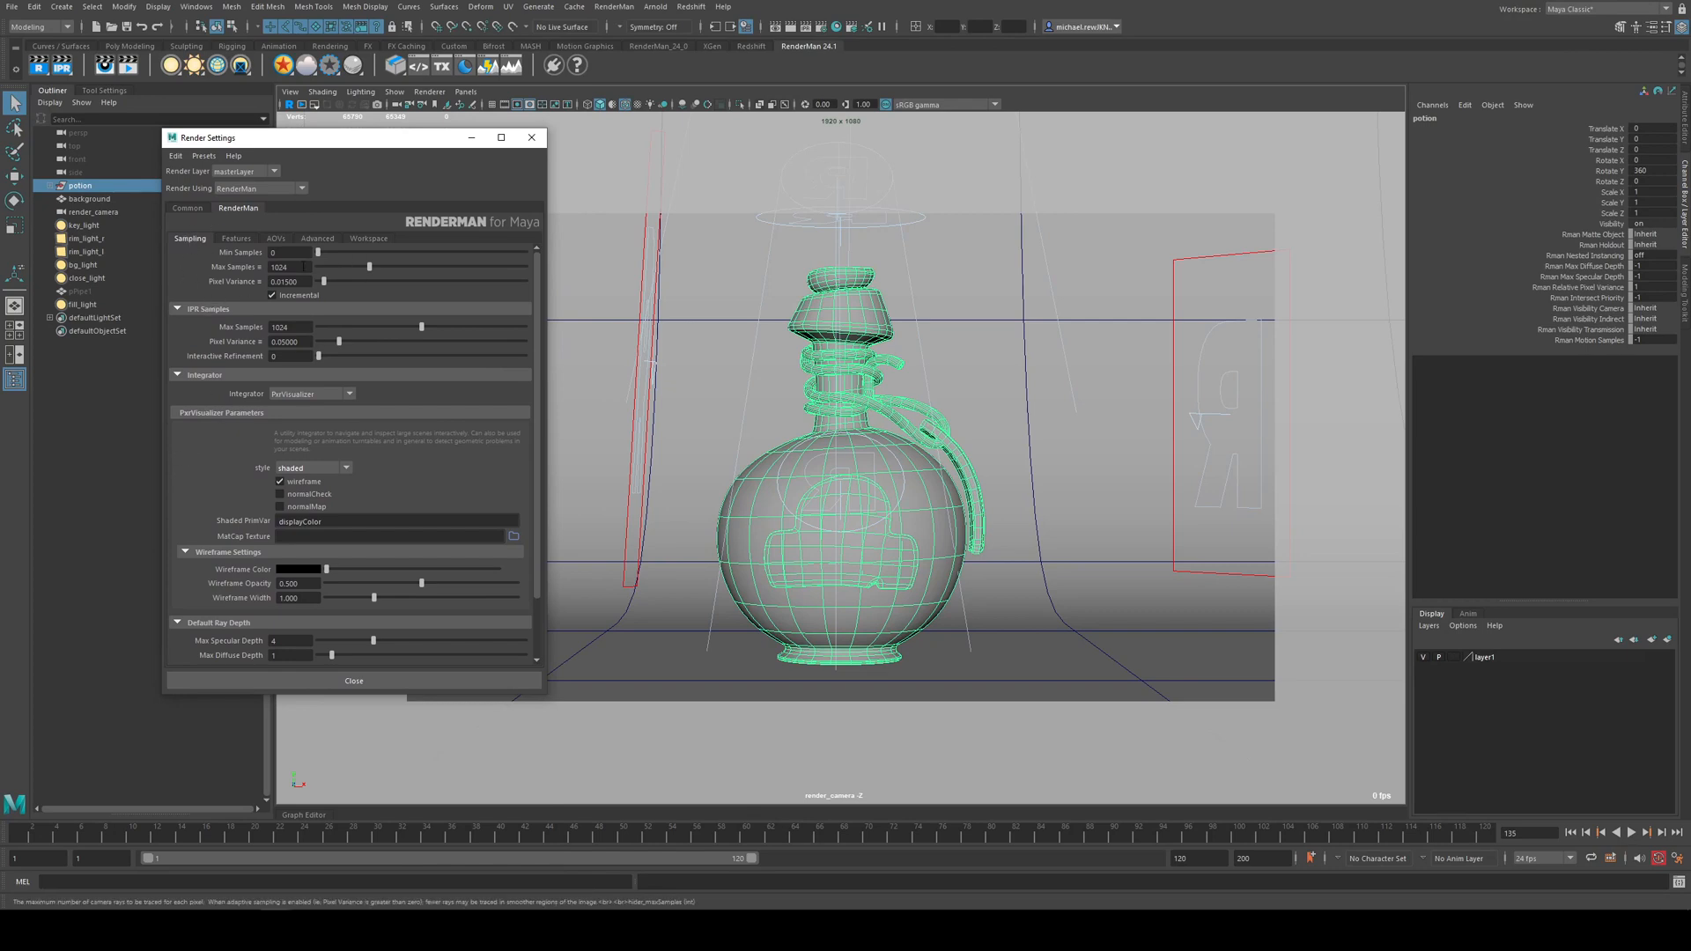
- Set the final render's max samples to 4 and render the current frame of the bottle
double_click(275, 267)
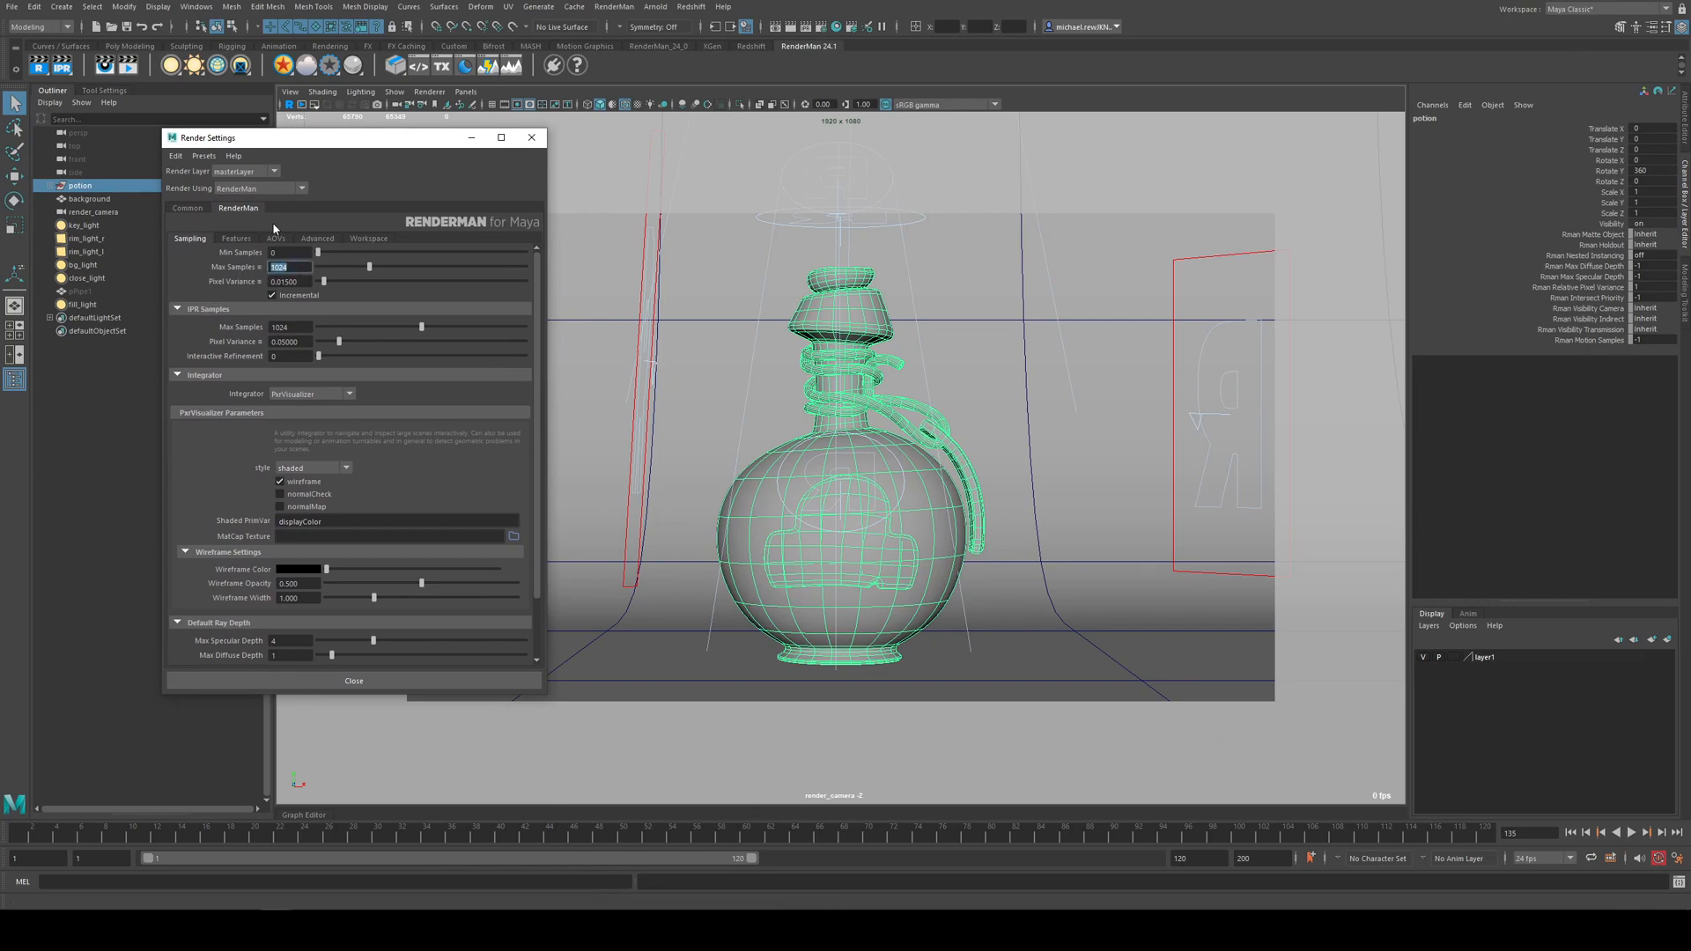
type("4")
key("Return")
left_click(40, 64)
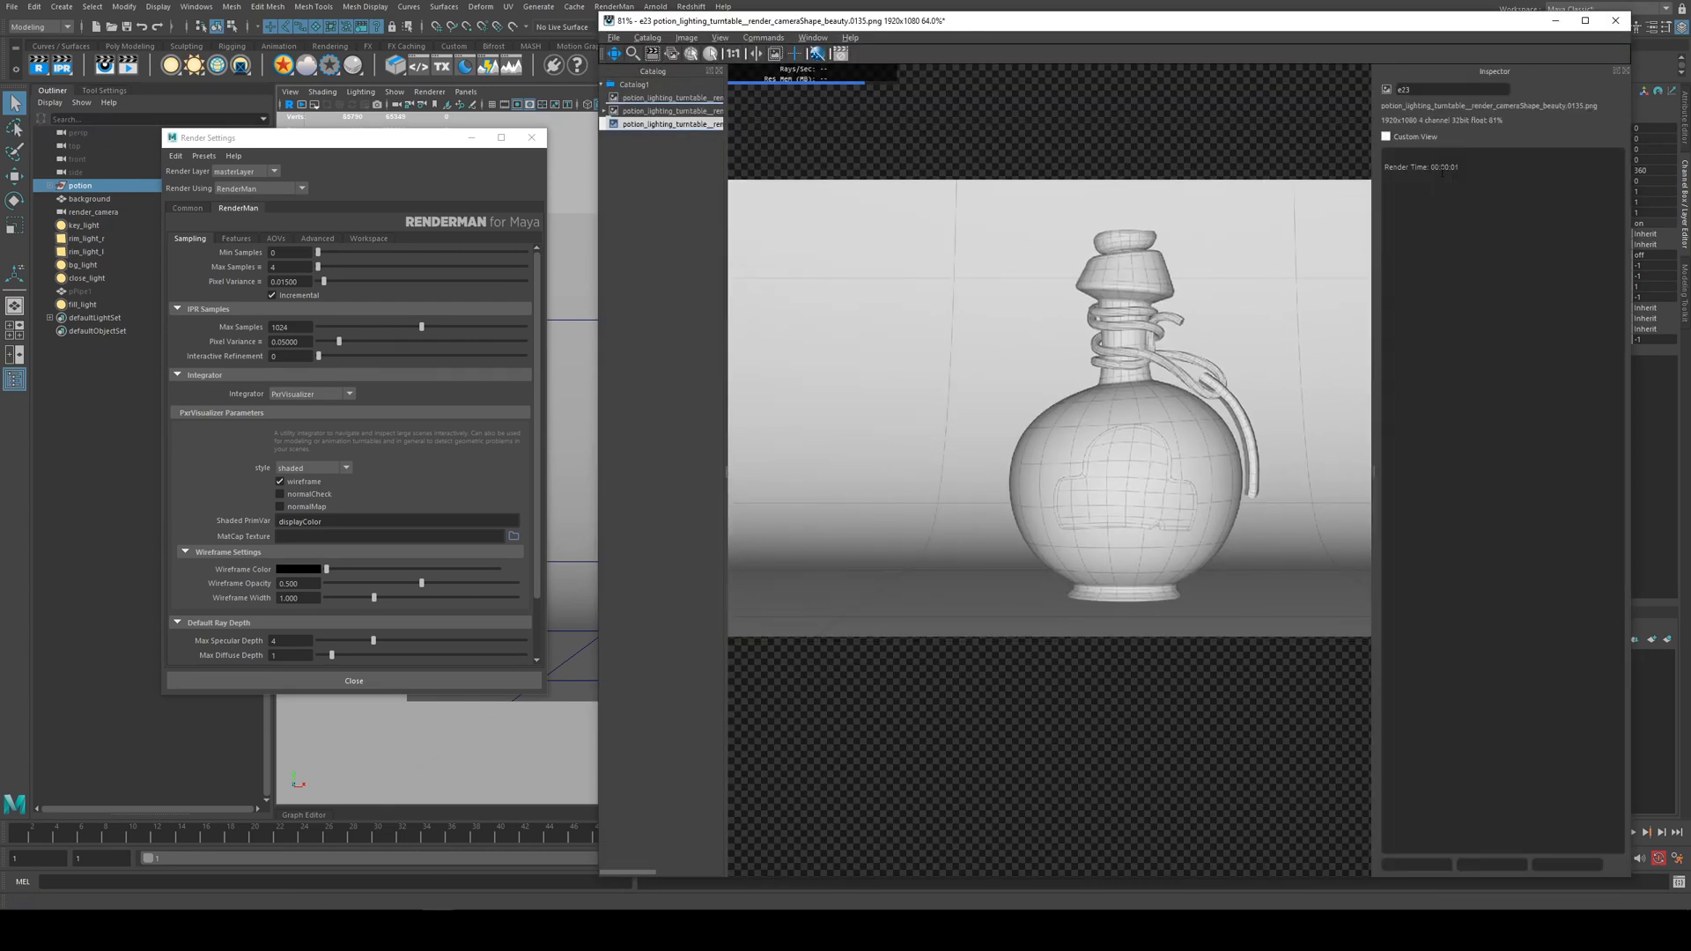
key("i")
left_click_drag(1045, 224, 1057, 238)
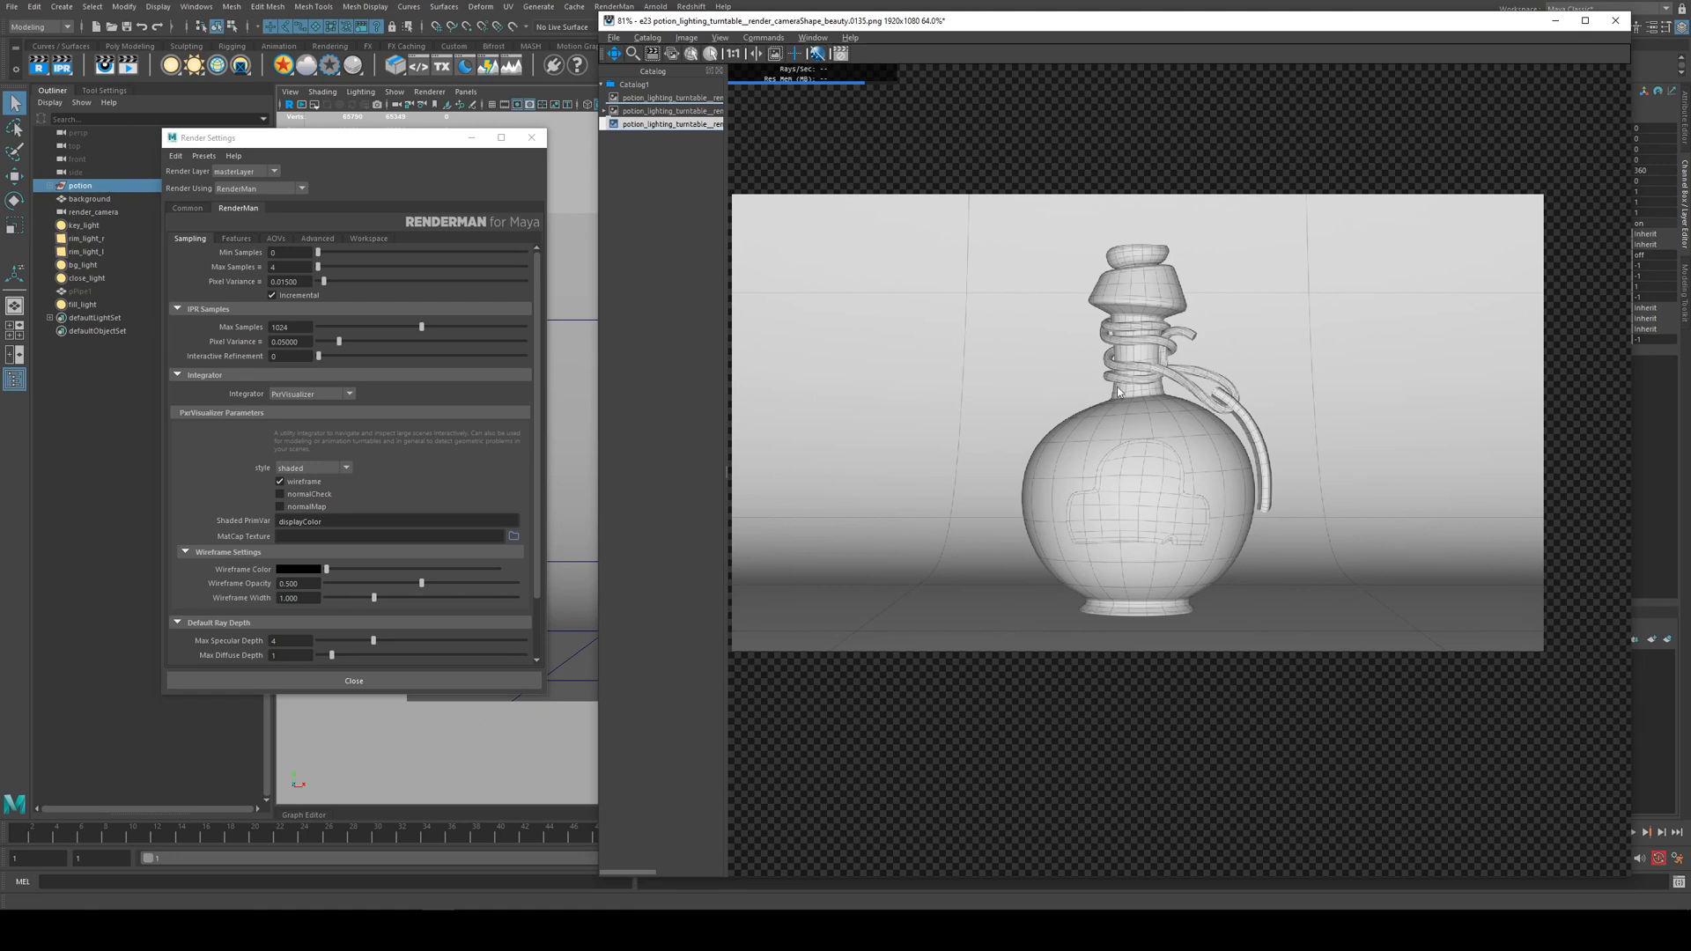
scroll(1119, 392, "up", 2)
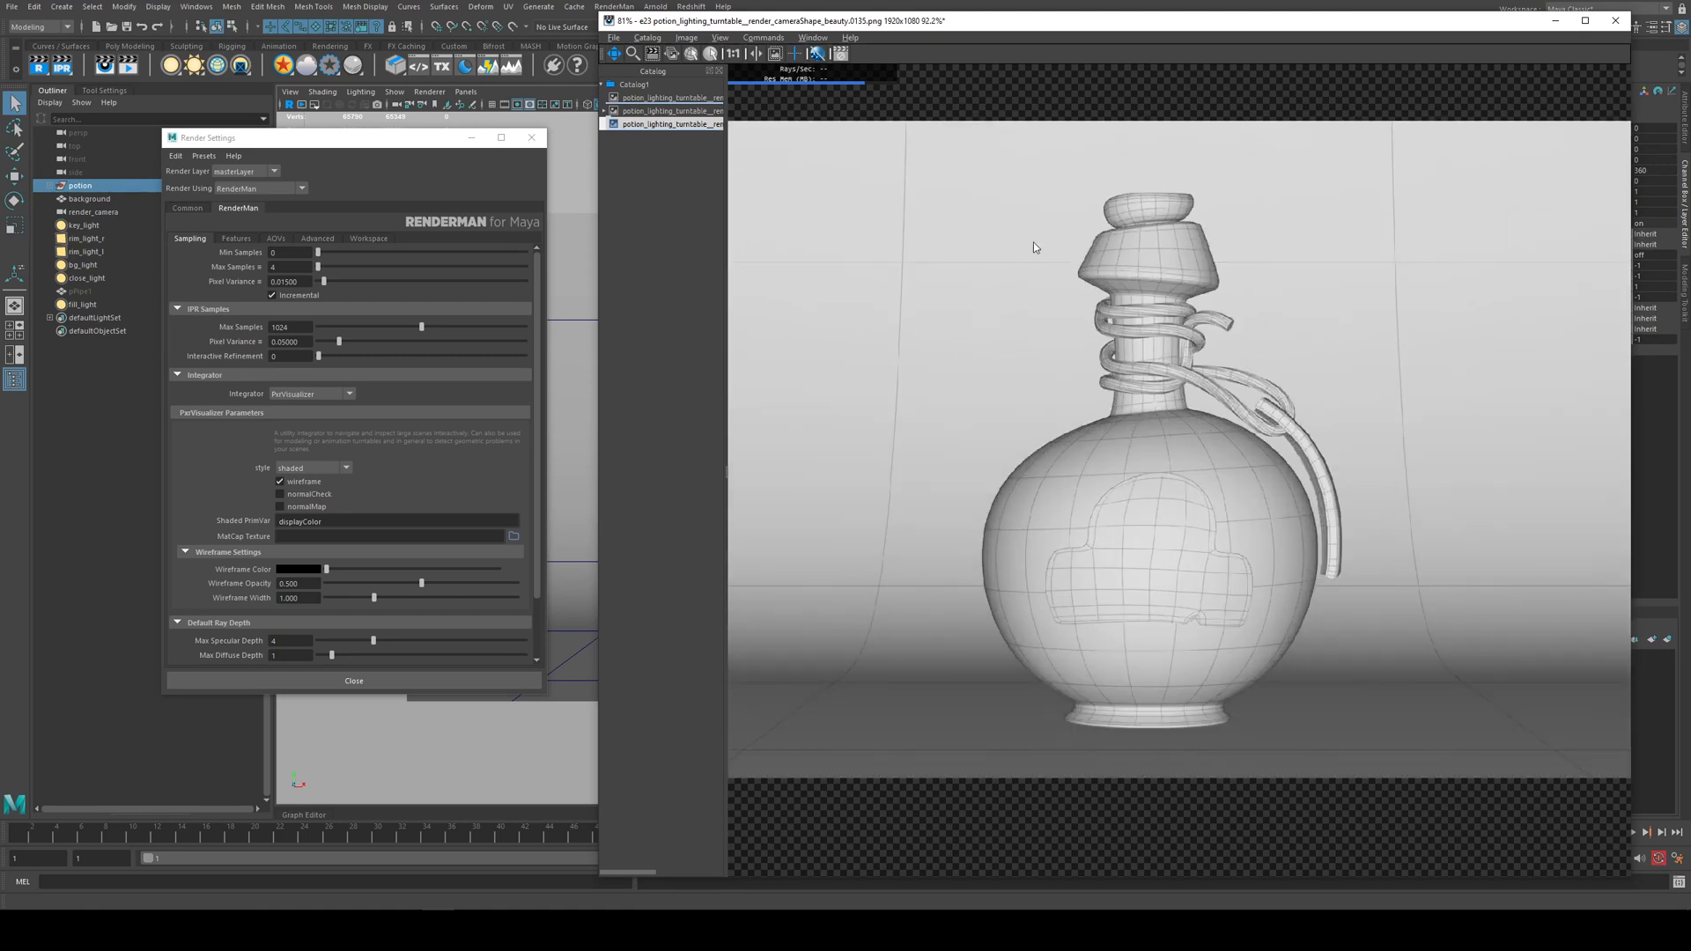
- Open the file export for the rendered wireframe image and check its available file types
left_click(616, 40)
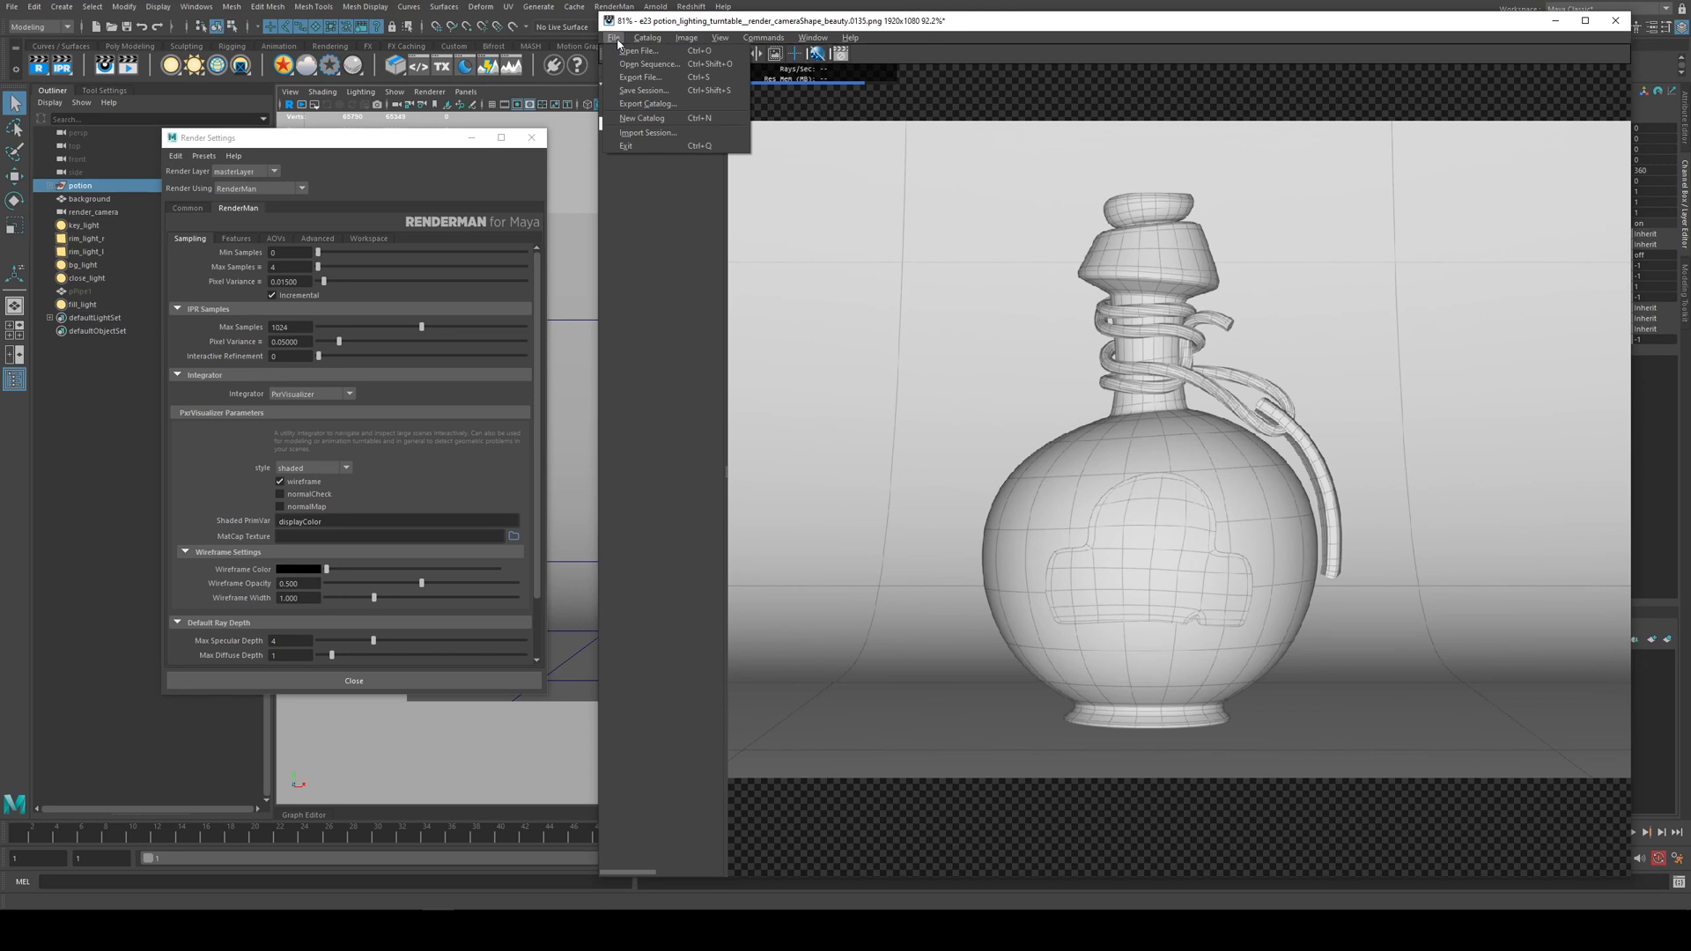
left_click(628, 78)
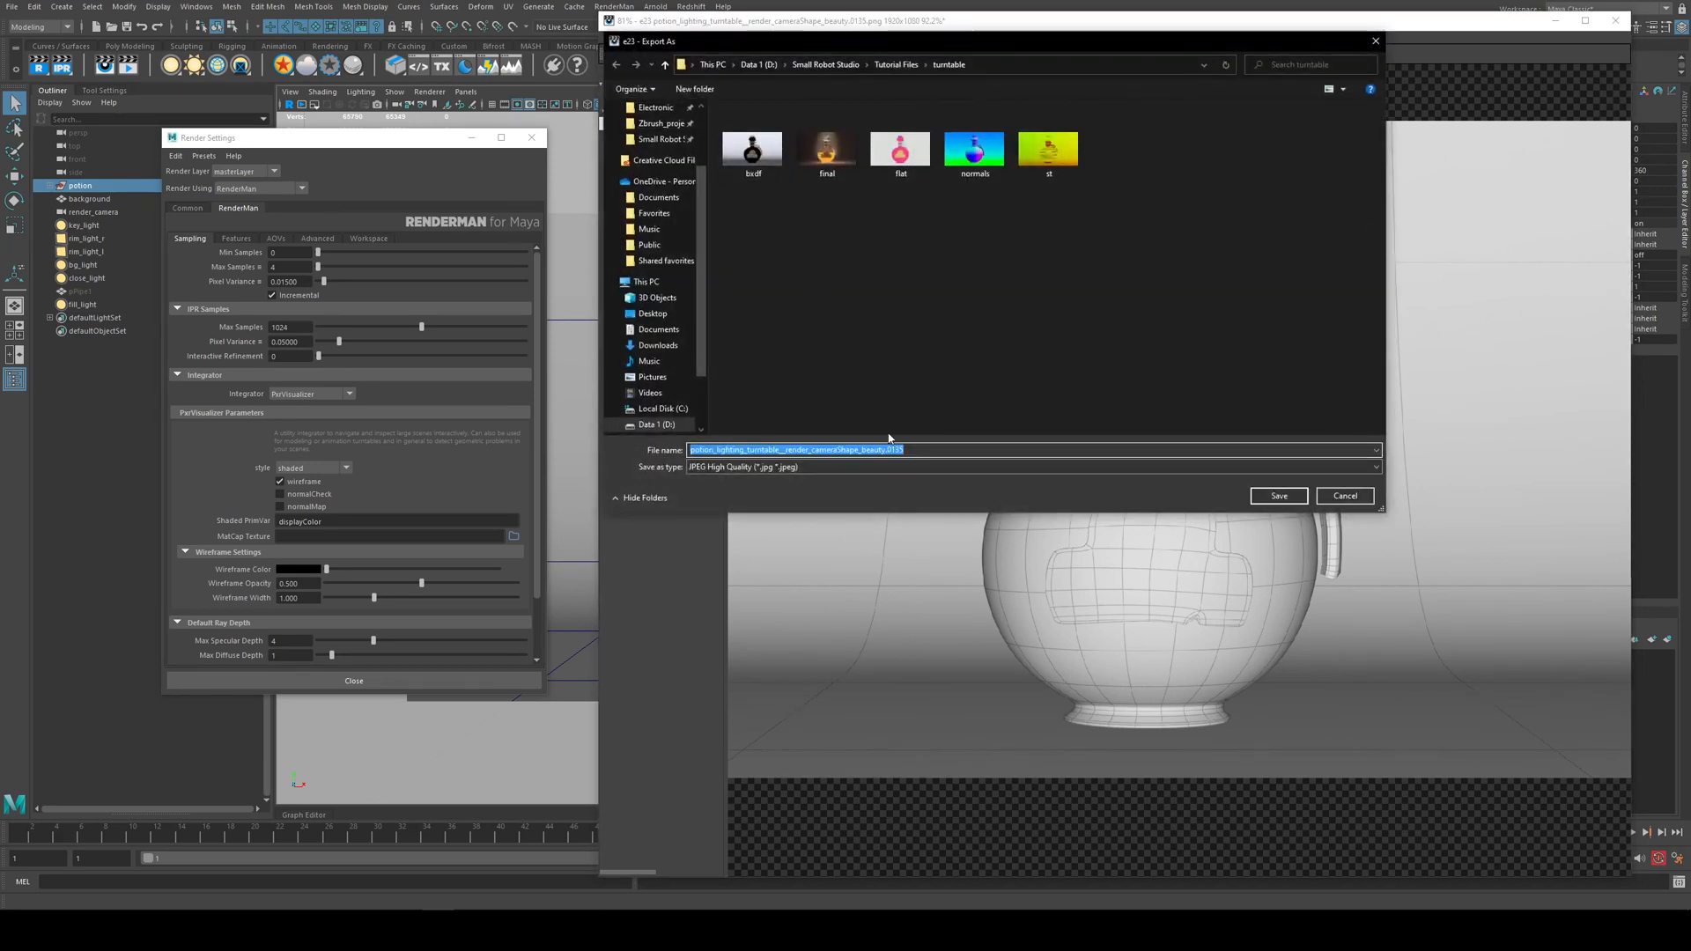
left_click(800, 467)
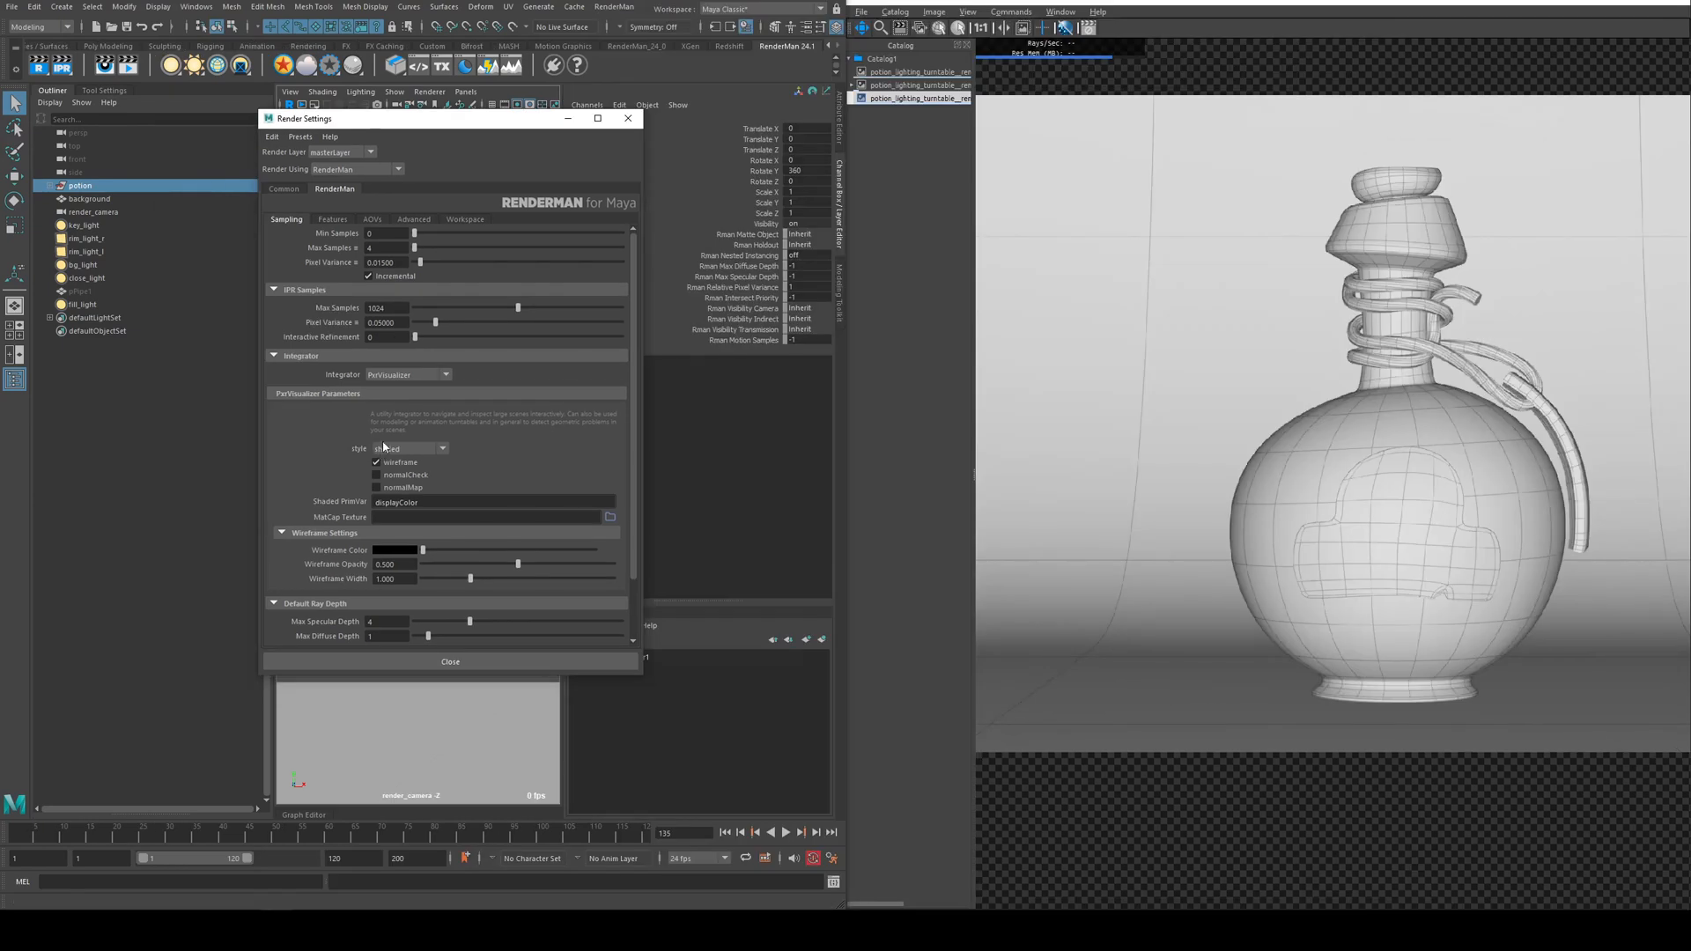
- Start an IPR render with the visualizer style set to bxdf and turn off the wireframe overlay
left_click(393, 450)
left_click(63, 71)
left_click(414, 446)
left_click(421, 465)
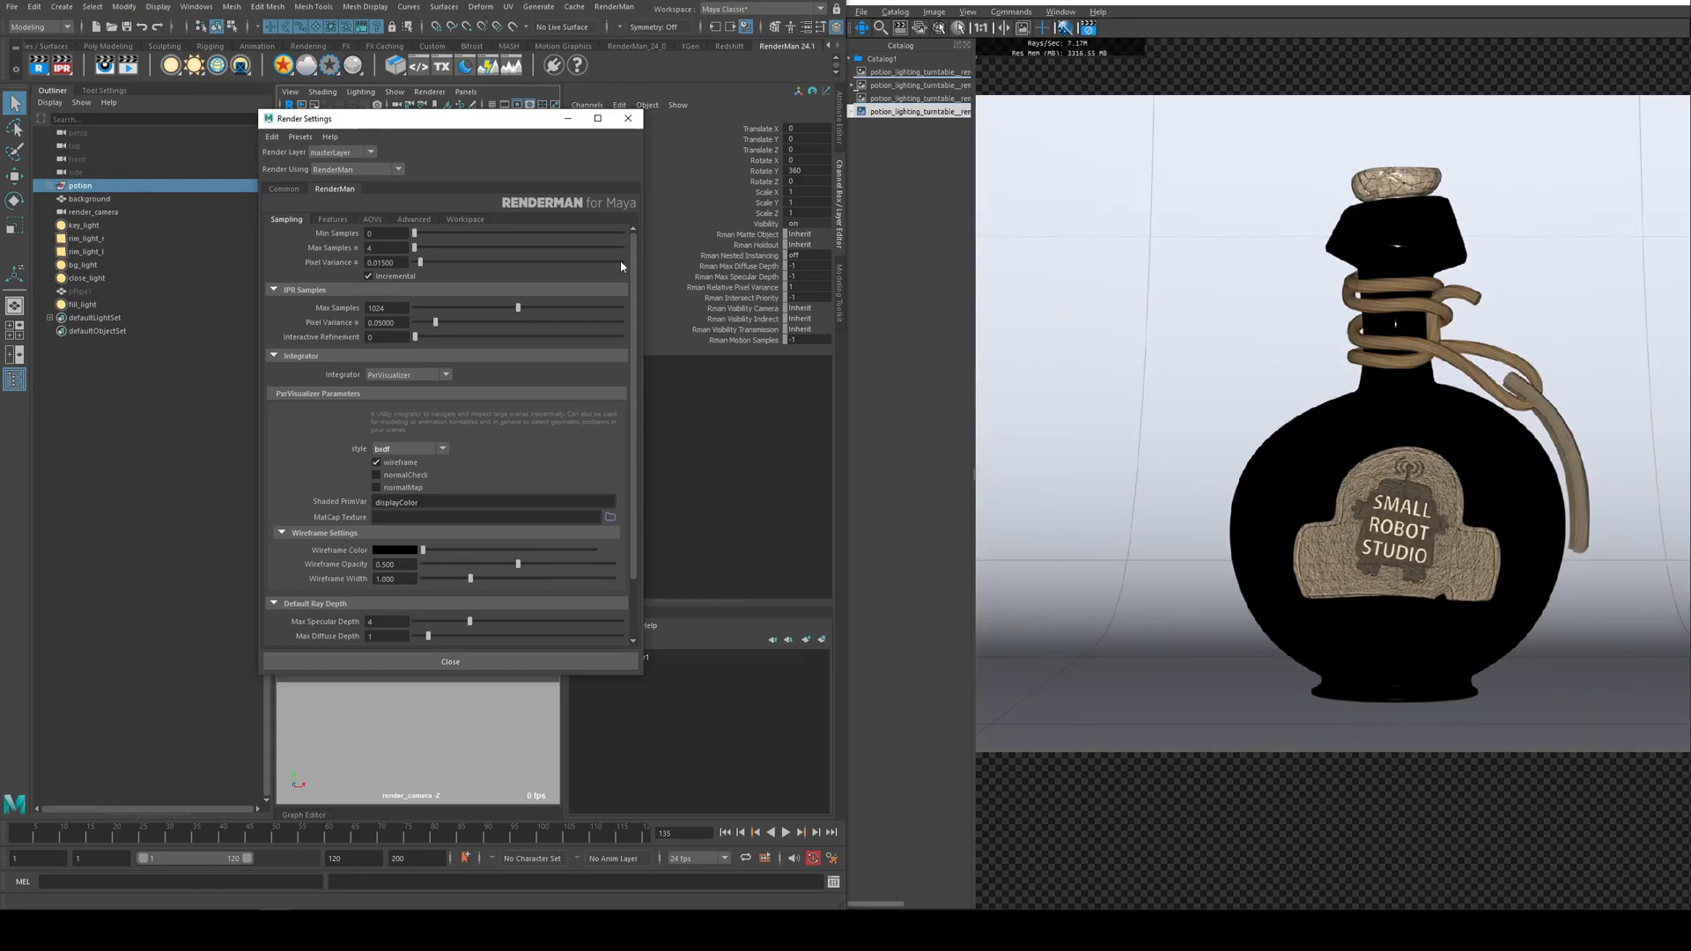
left_click(377, 463)
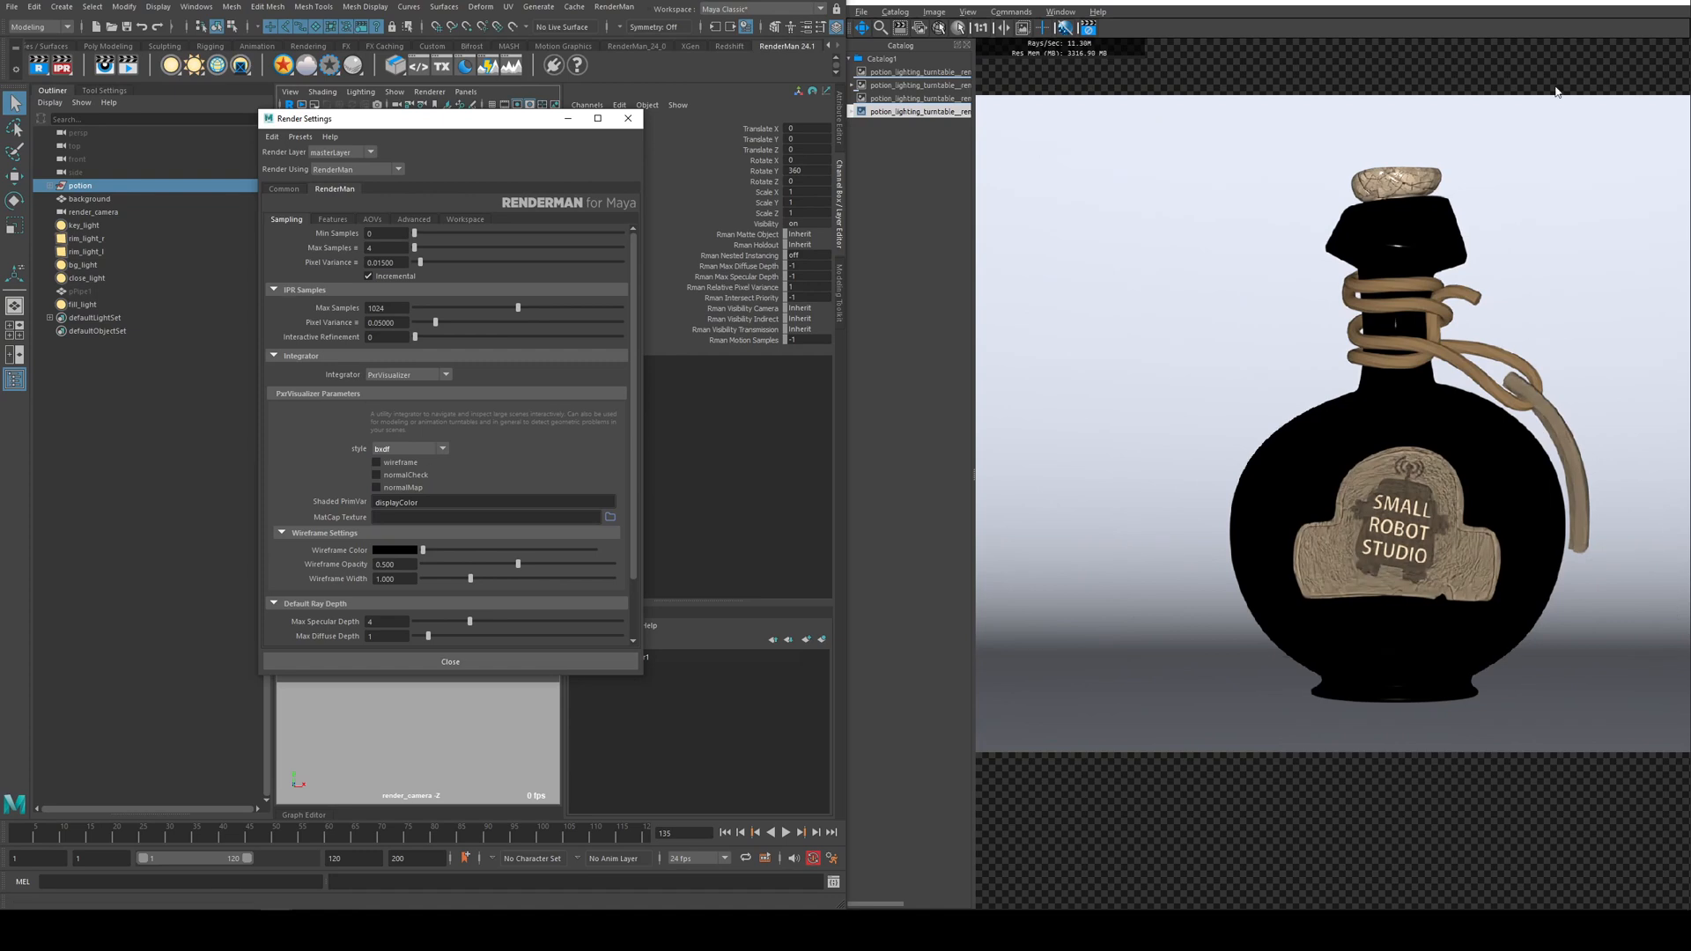
- Set the visualizer style to flat and compare the bottle with the wireframe overlay off and on
left_click(415, 447)
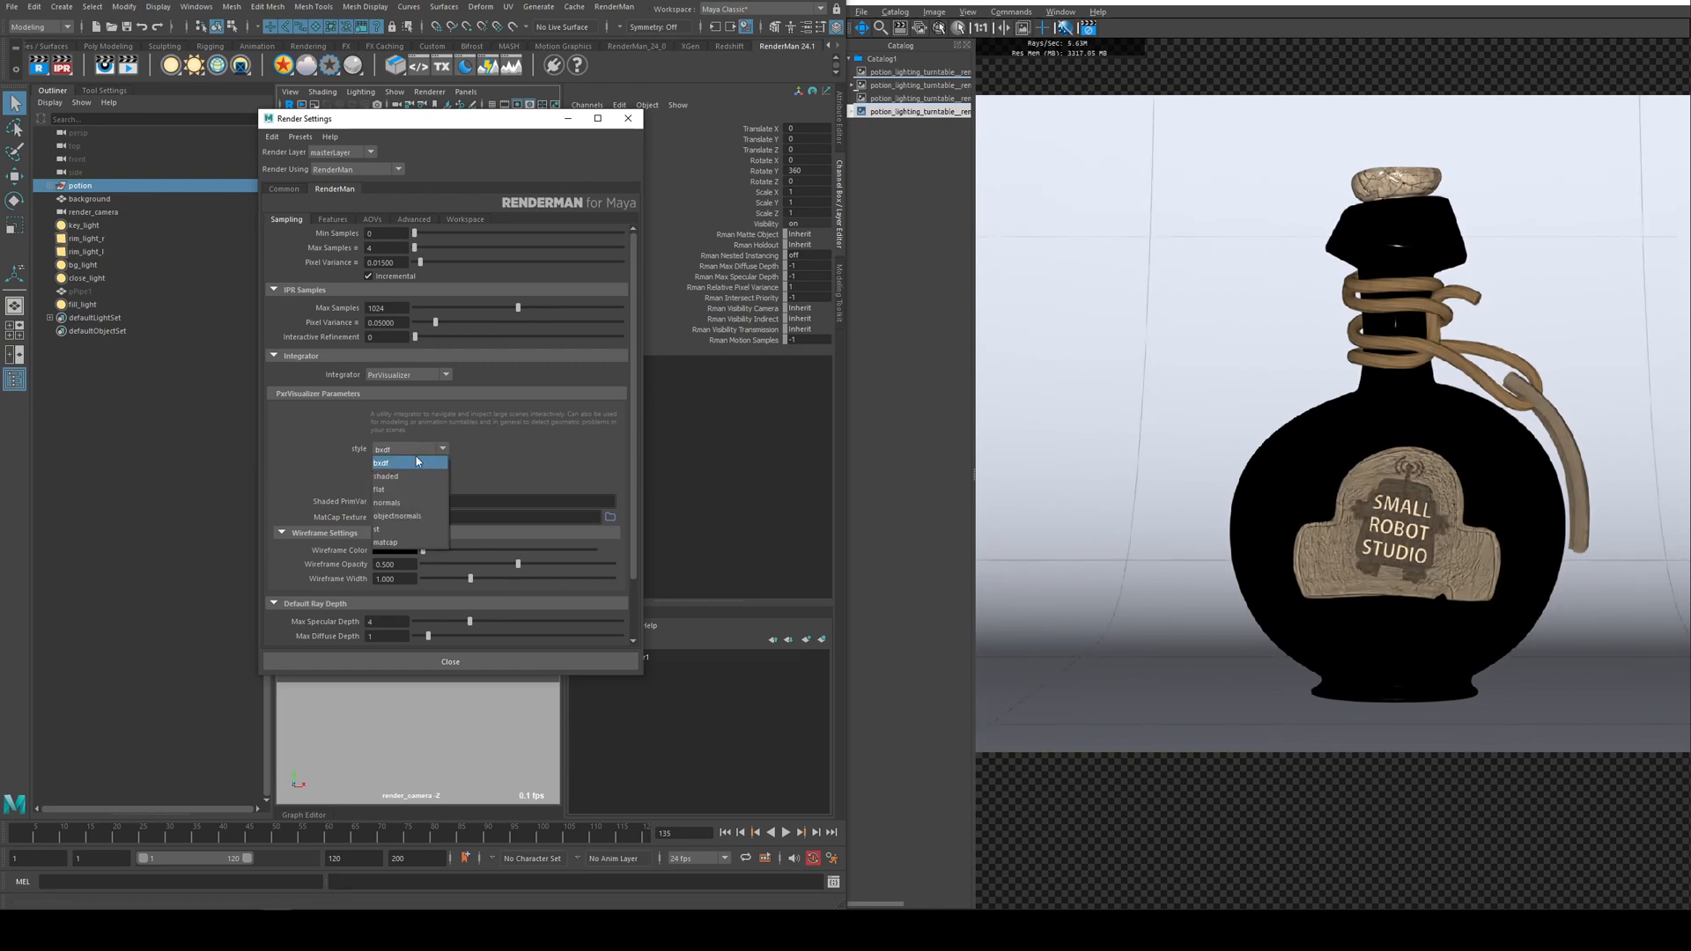
left_click(410, 489)
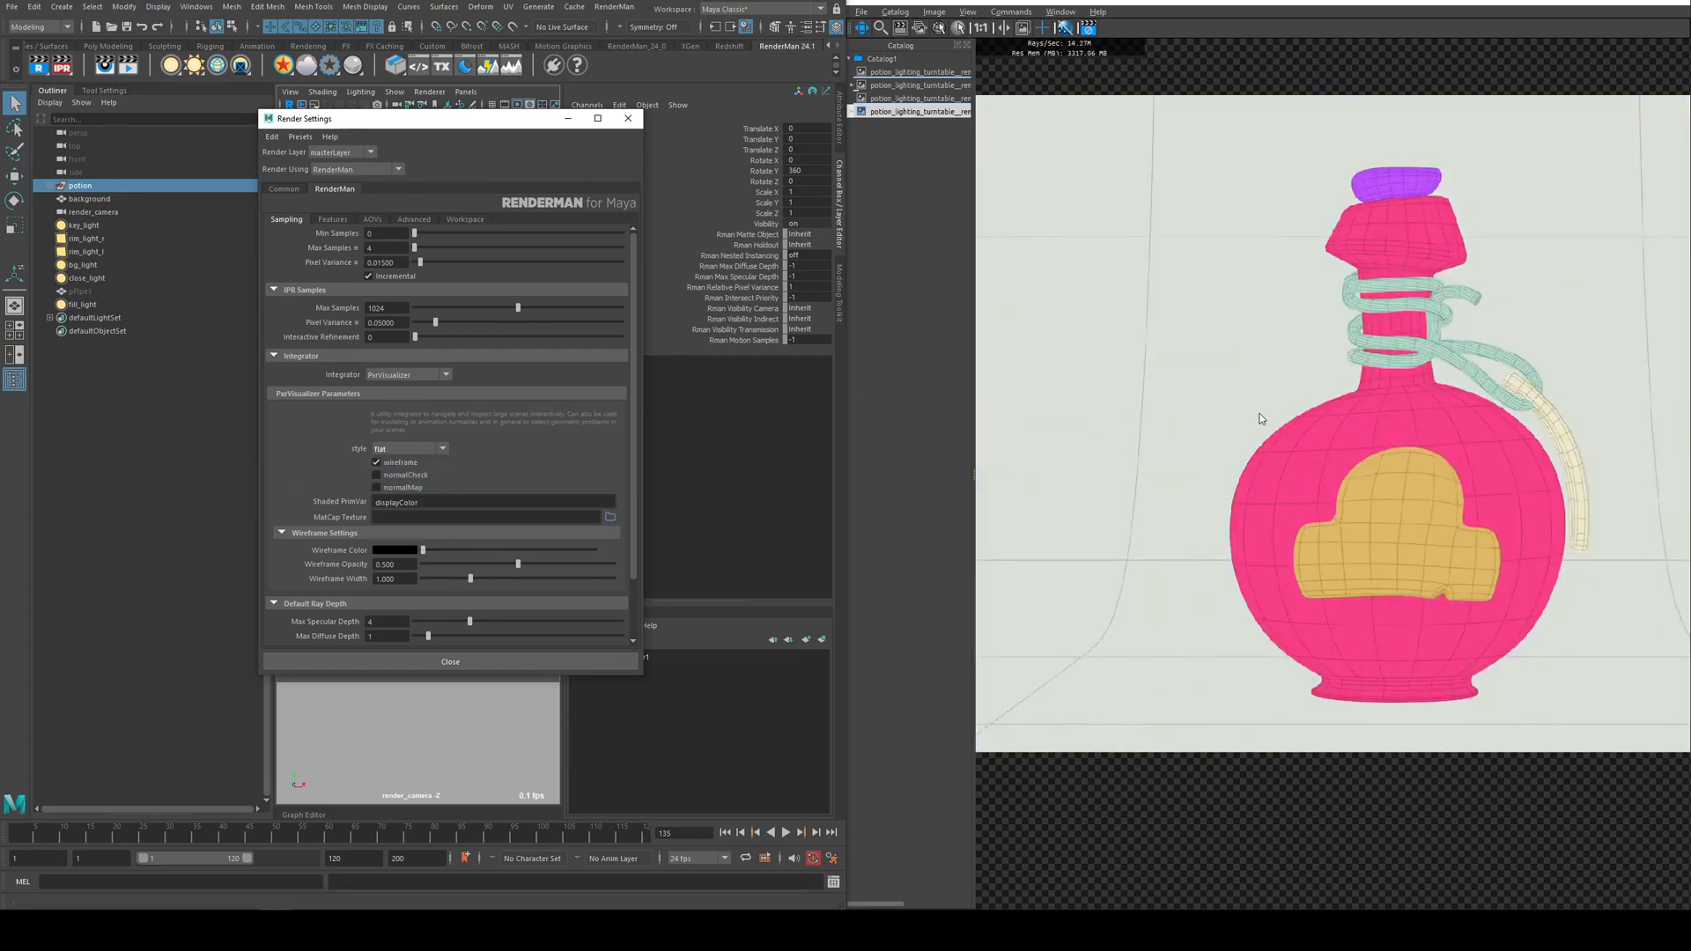
left_click(405, 467)
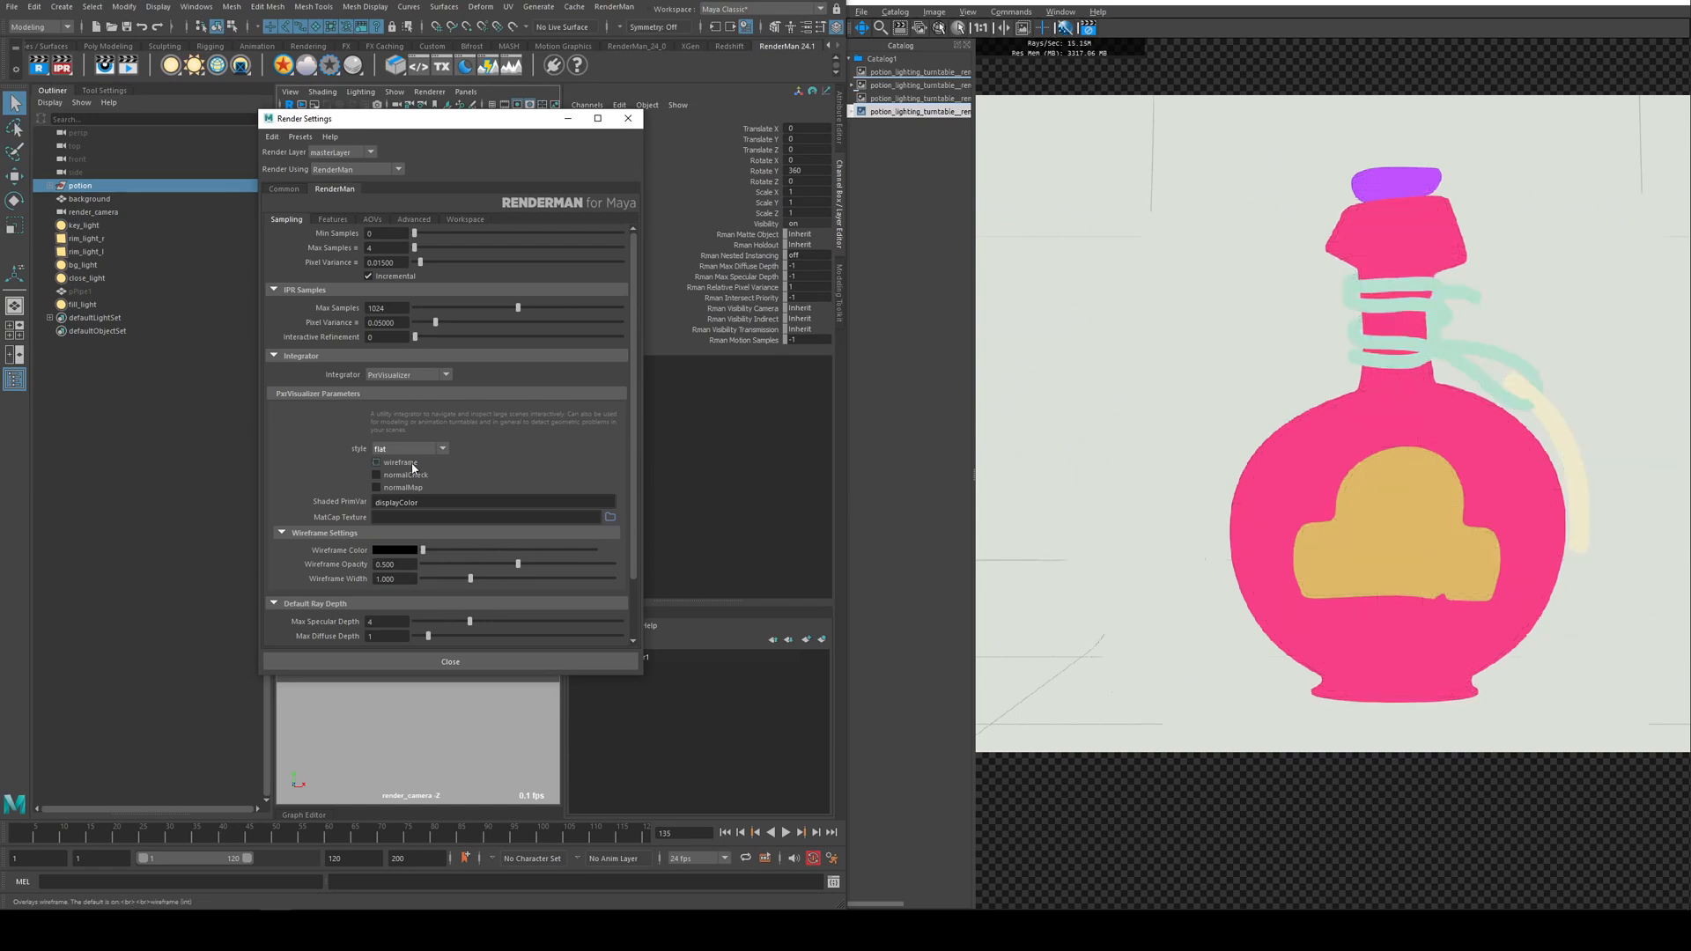
scroll(1521, 373, "down", 2)
scroll(1521, 372, "up", 1)
scroll(1521, 373, "up", 1)
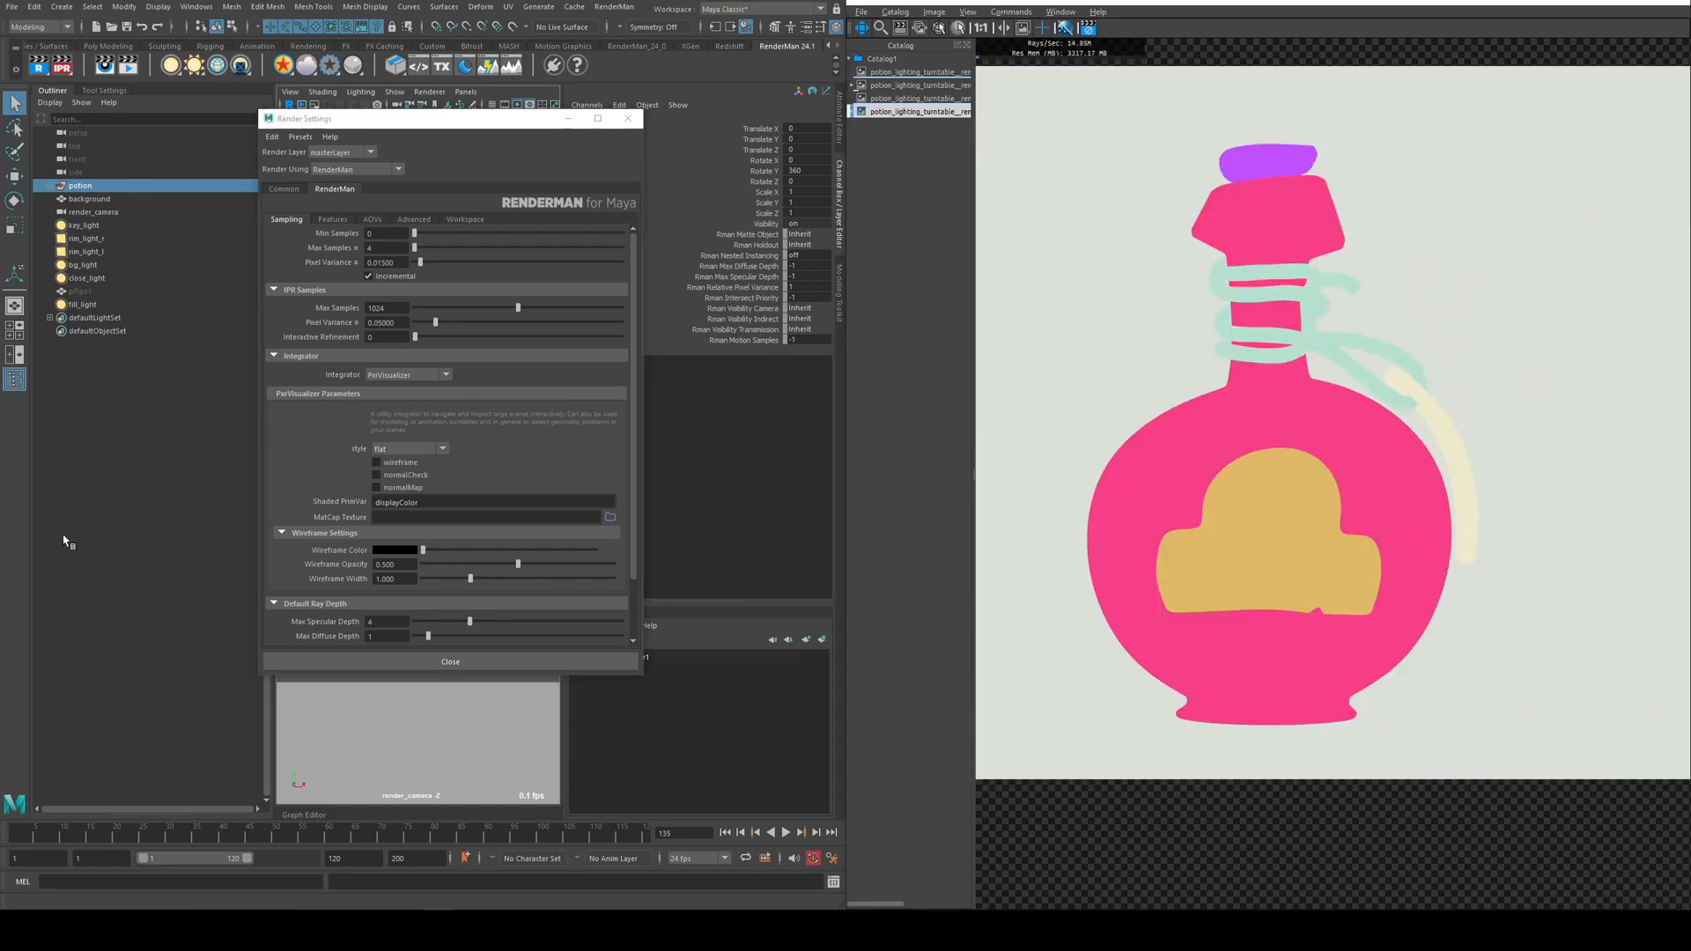
left_click(401, 462)
- Preview the bottle in the live render with the normals style and with the st style
left_click(421, 449)
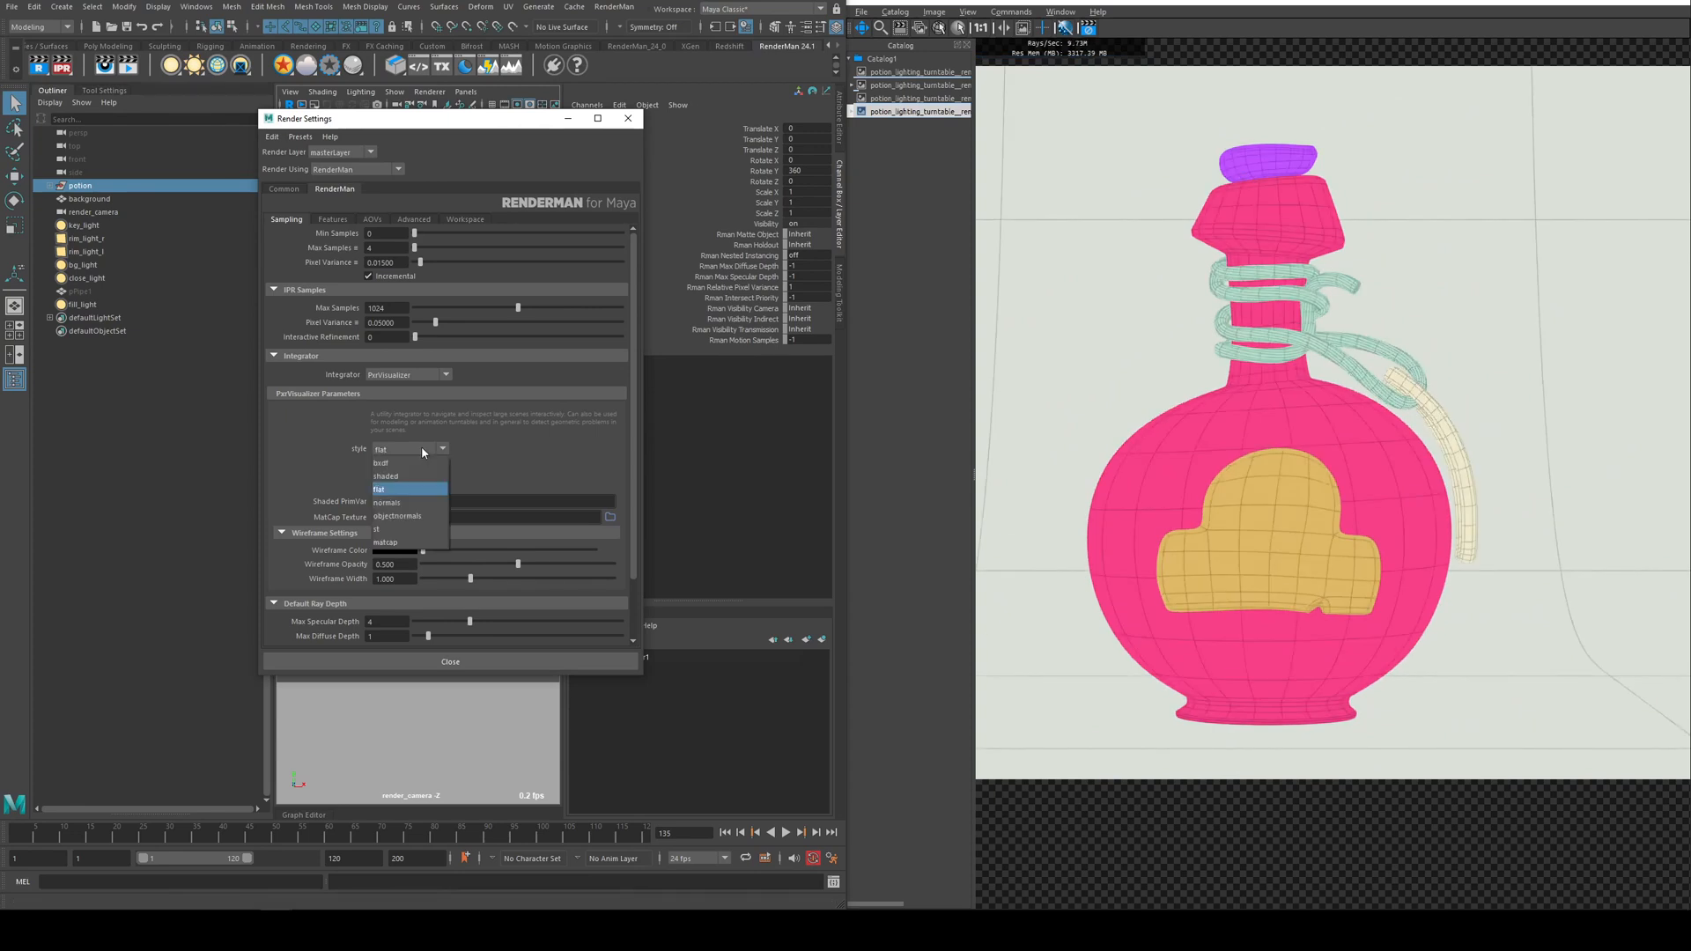
left_click(407, 500)
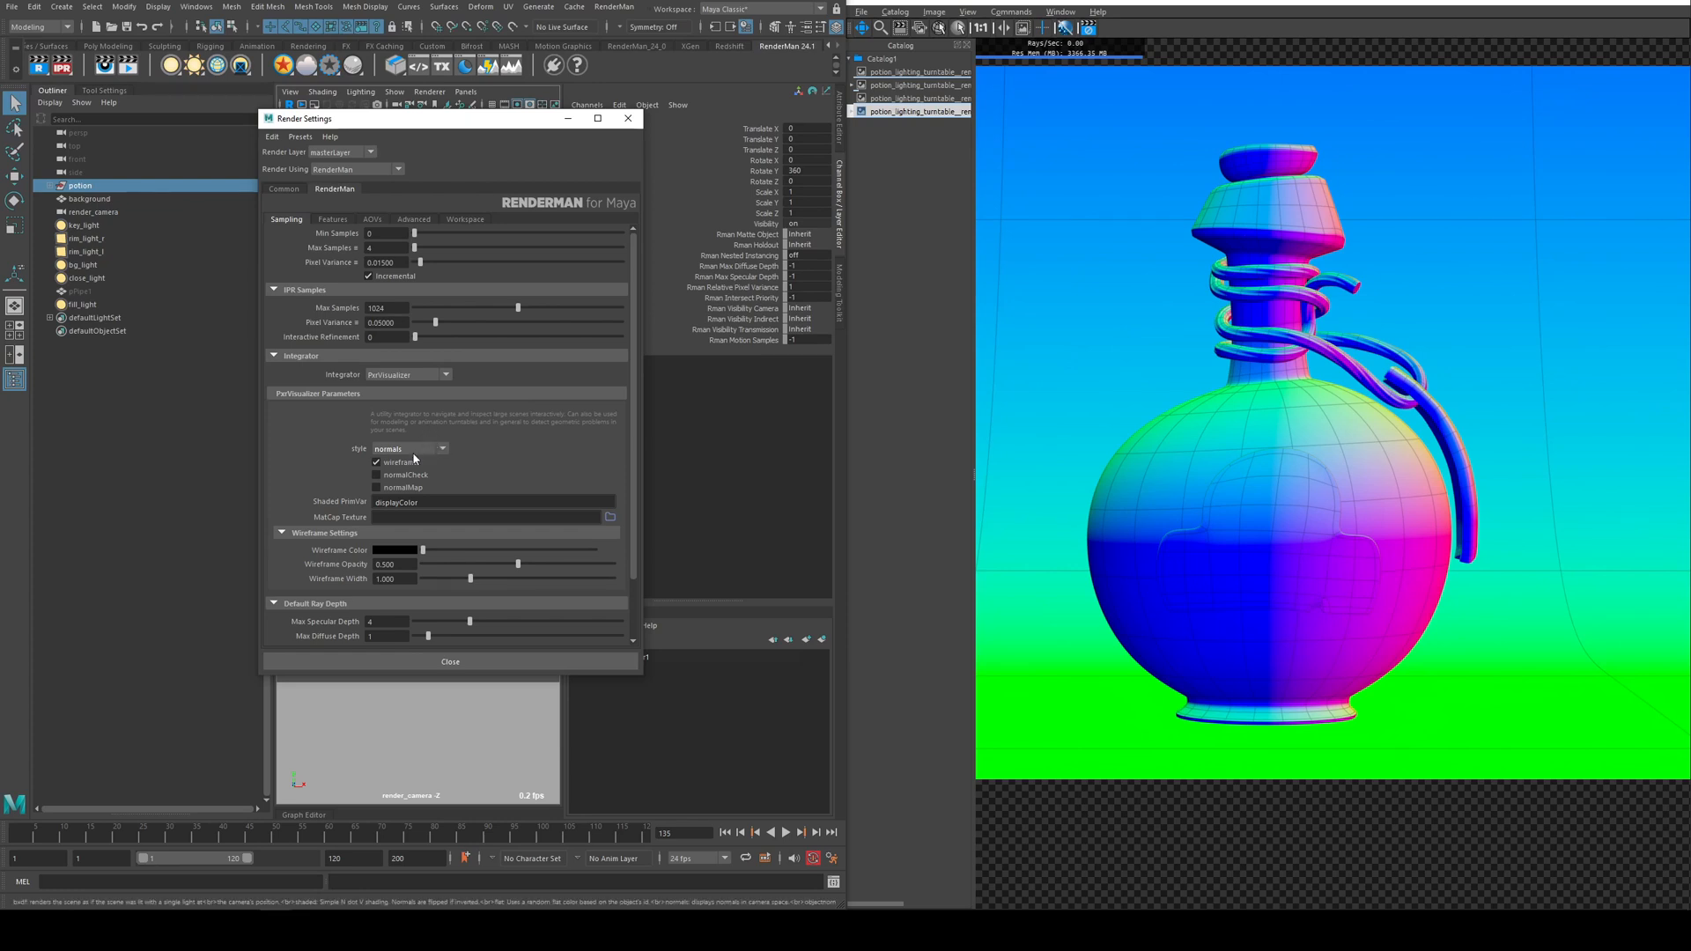
left_click(414, 451)
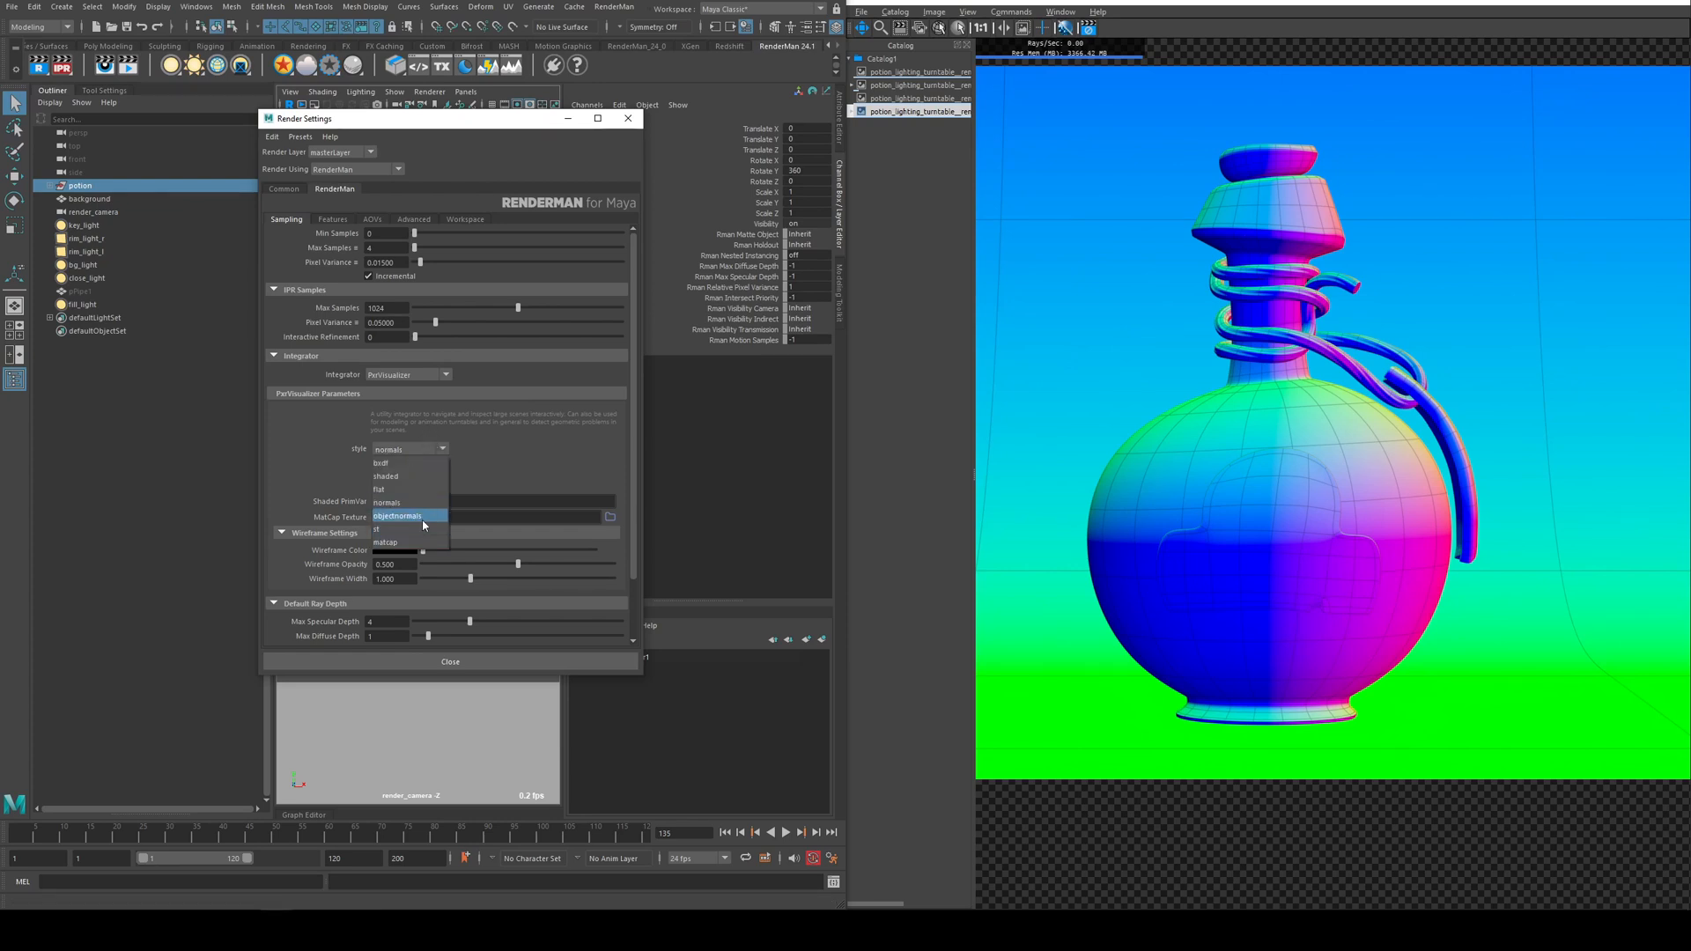
left_click(421, 529)
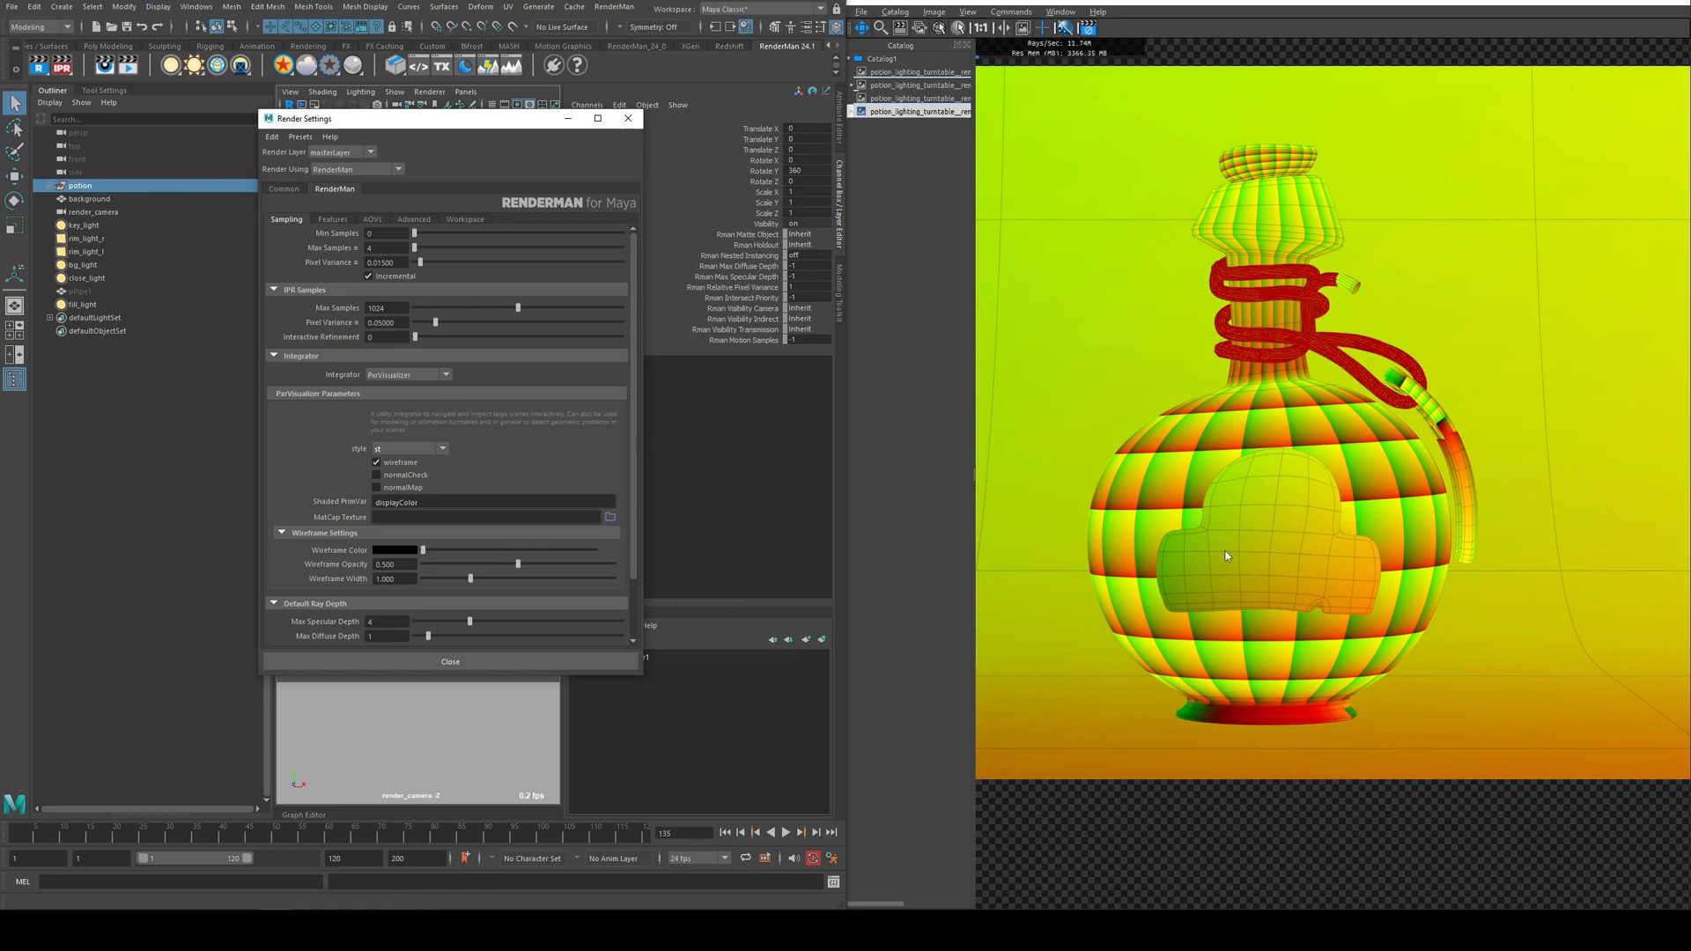
scroll(1149, 387, "down", 1)
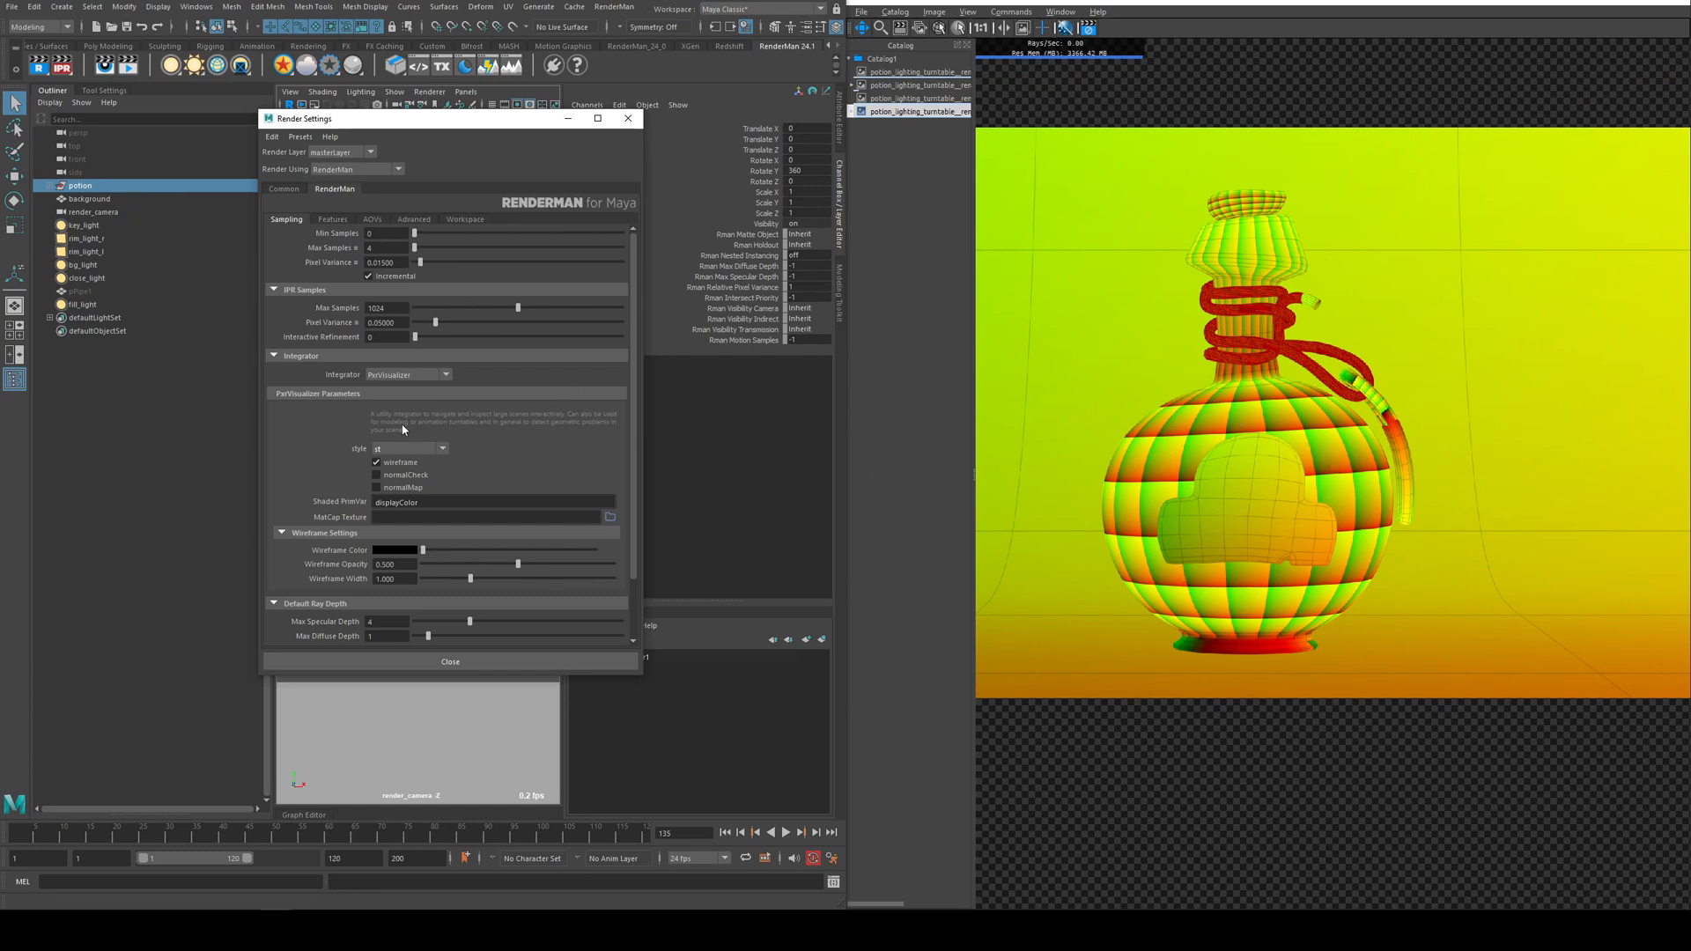
- Set the visualizer style to matcap, stop the live render, and load sand.jpg as the MatCap texture
left_click(408, 448)
left_click(417, 443)
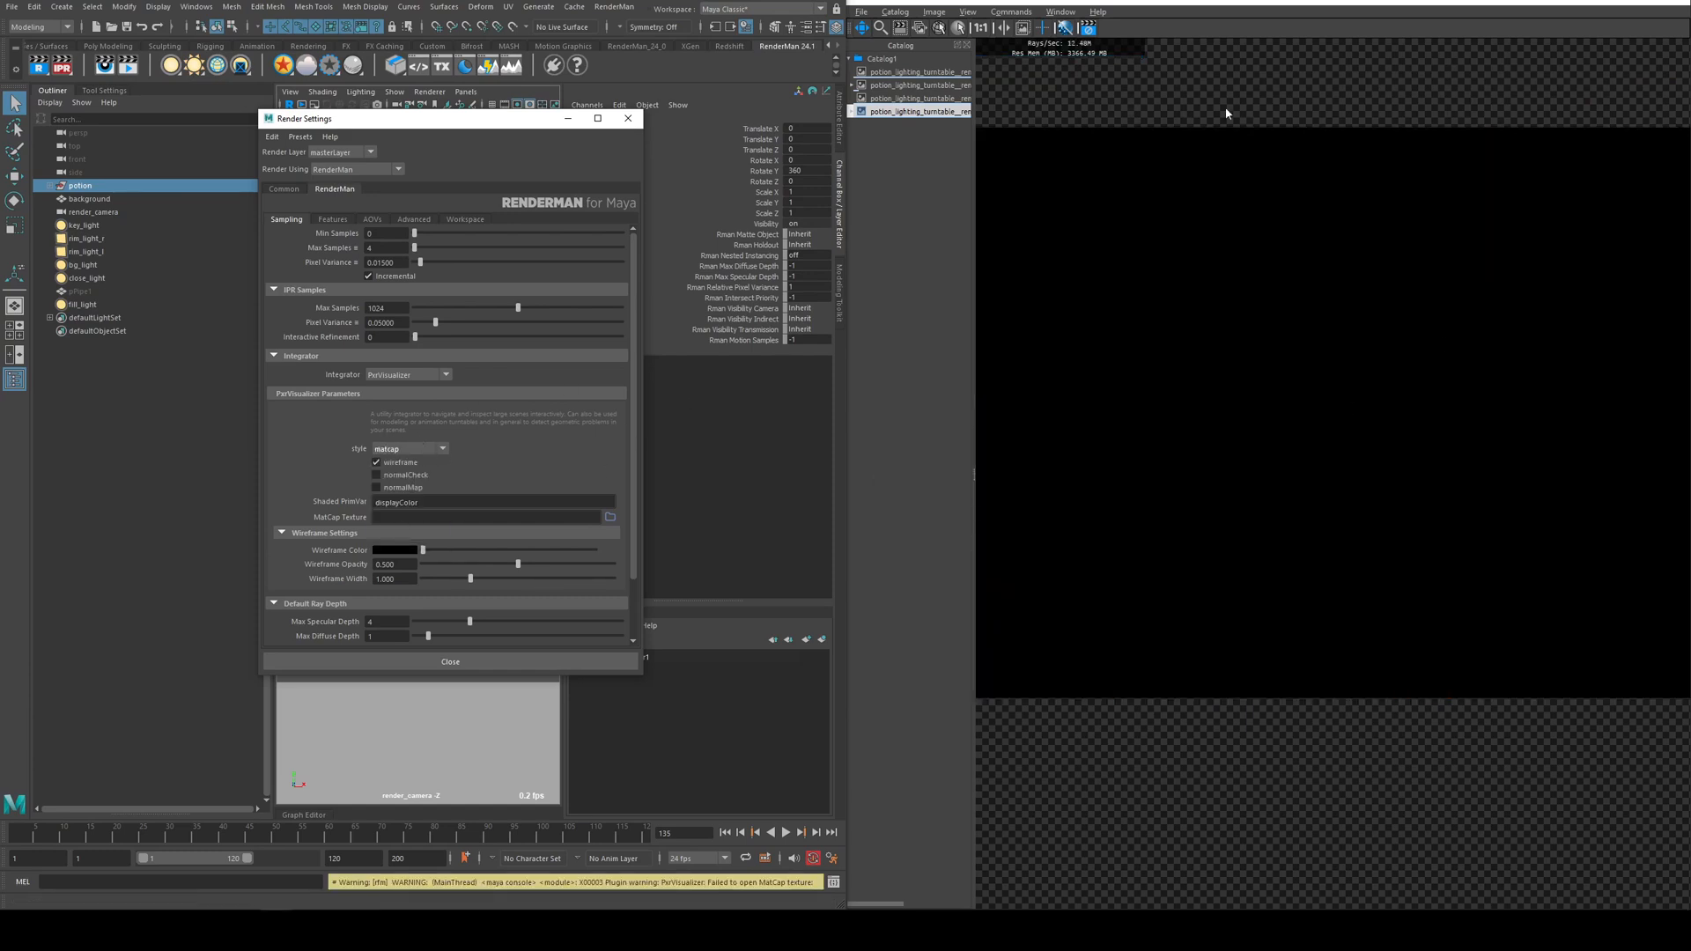
left_click(1093, 30)
left_click(610, 517)
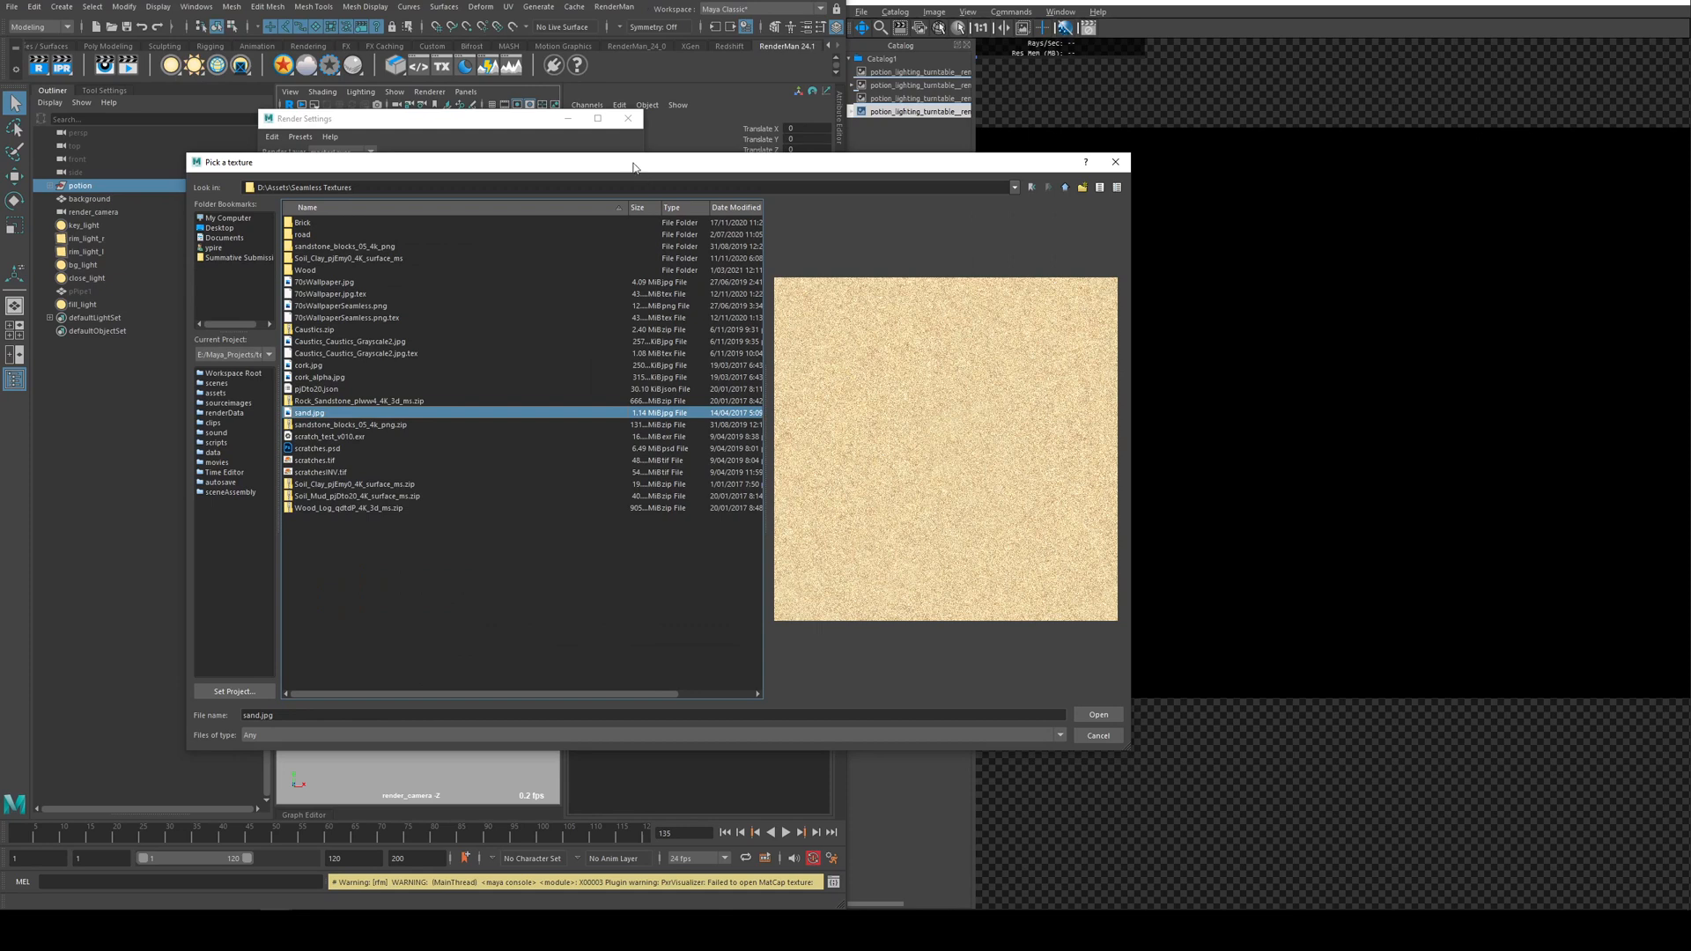
left_click(1097, 714)
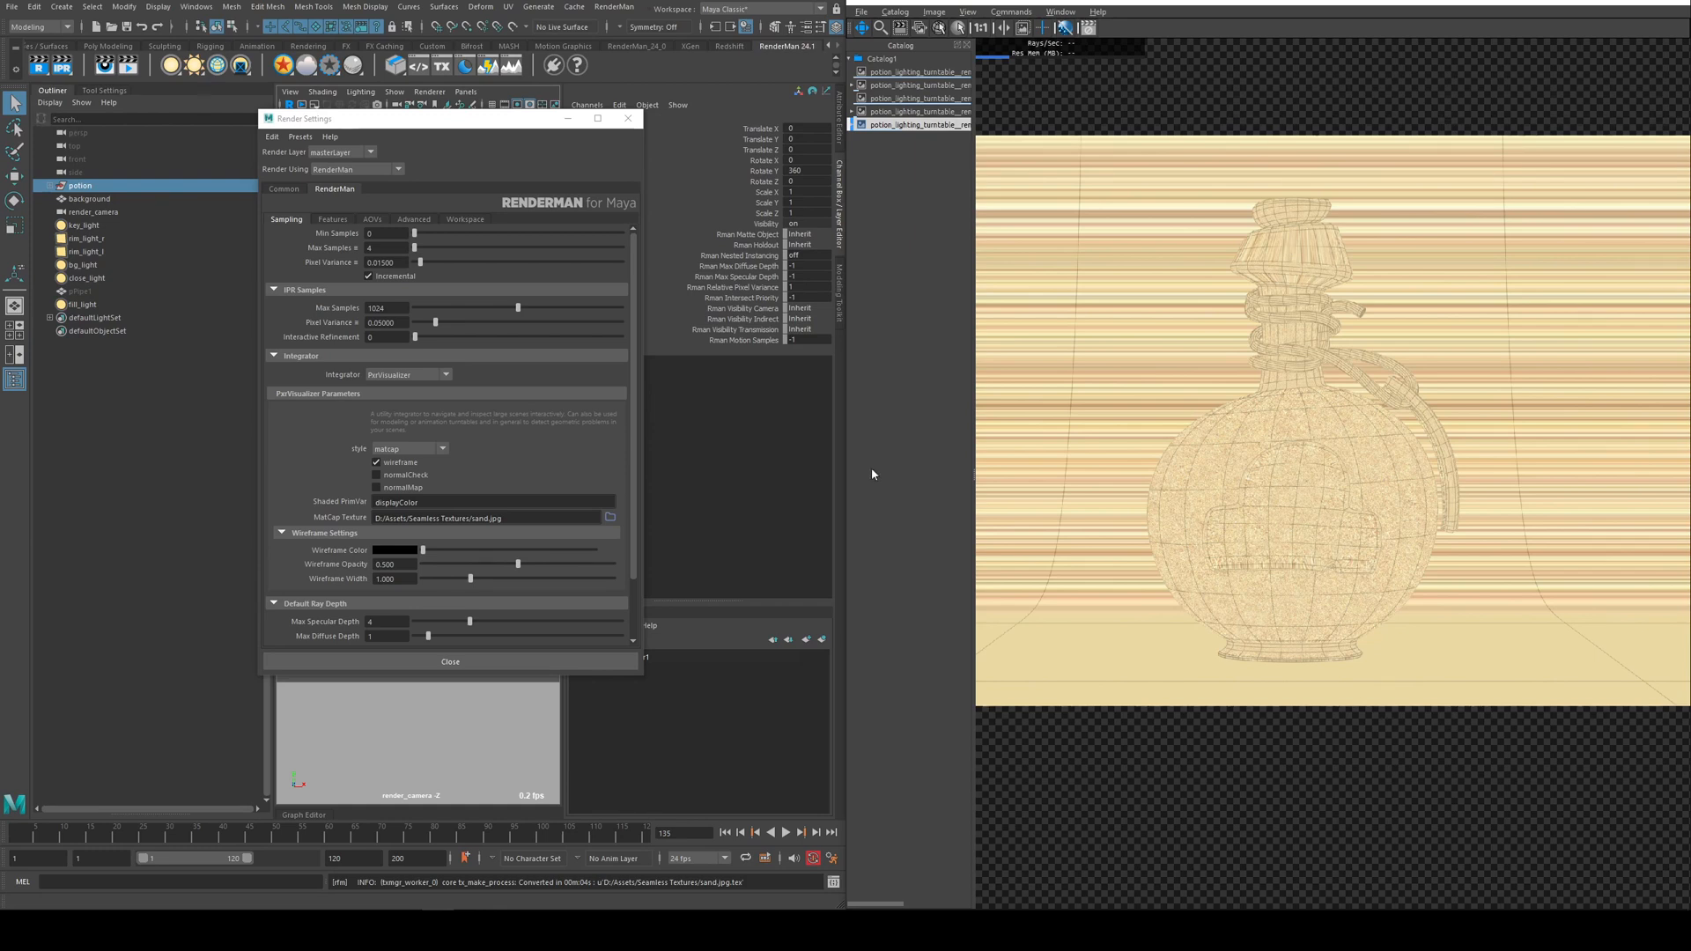
- Set the PxrVisualizer style back to shaded
left_click(410, 448)
left_click(405, 466)
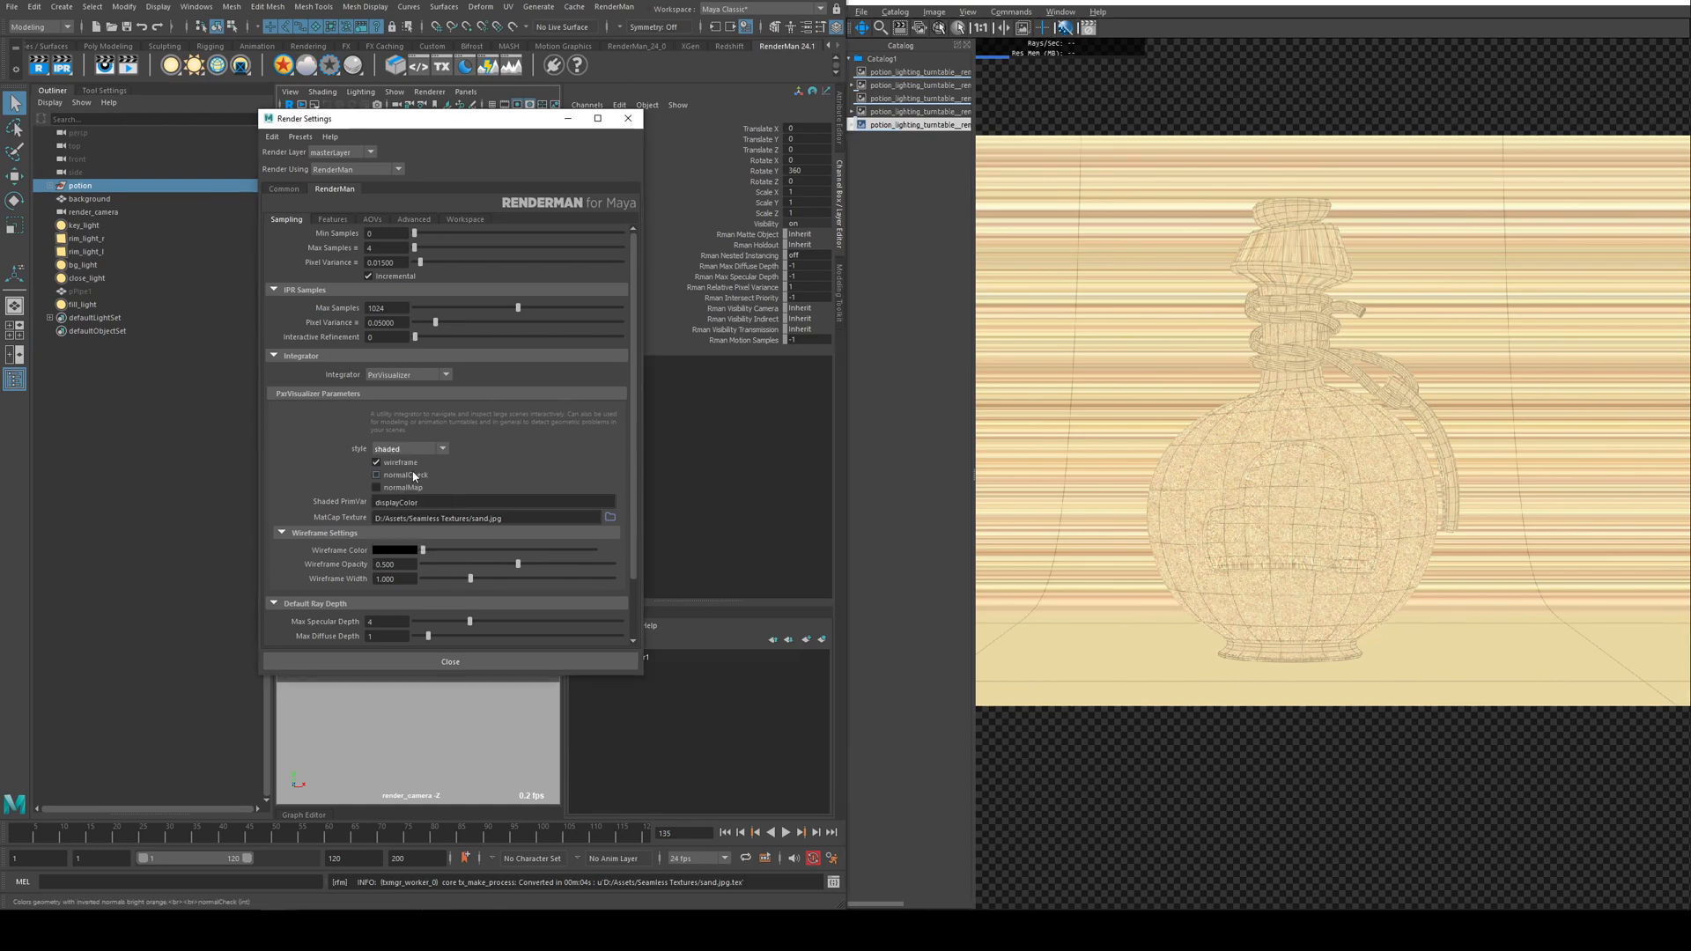
- Switch the viewport to the persp camera and inspect the potion bottle from several angles
left_click(60, 64)
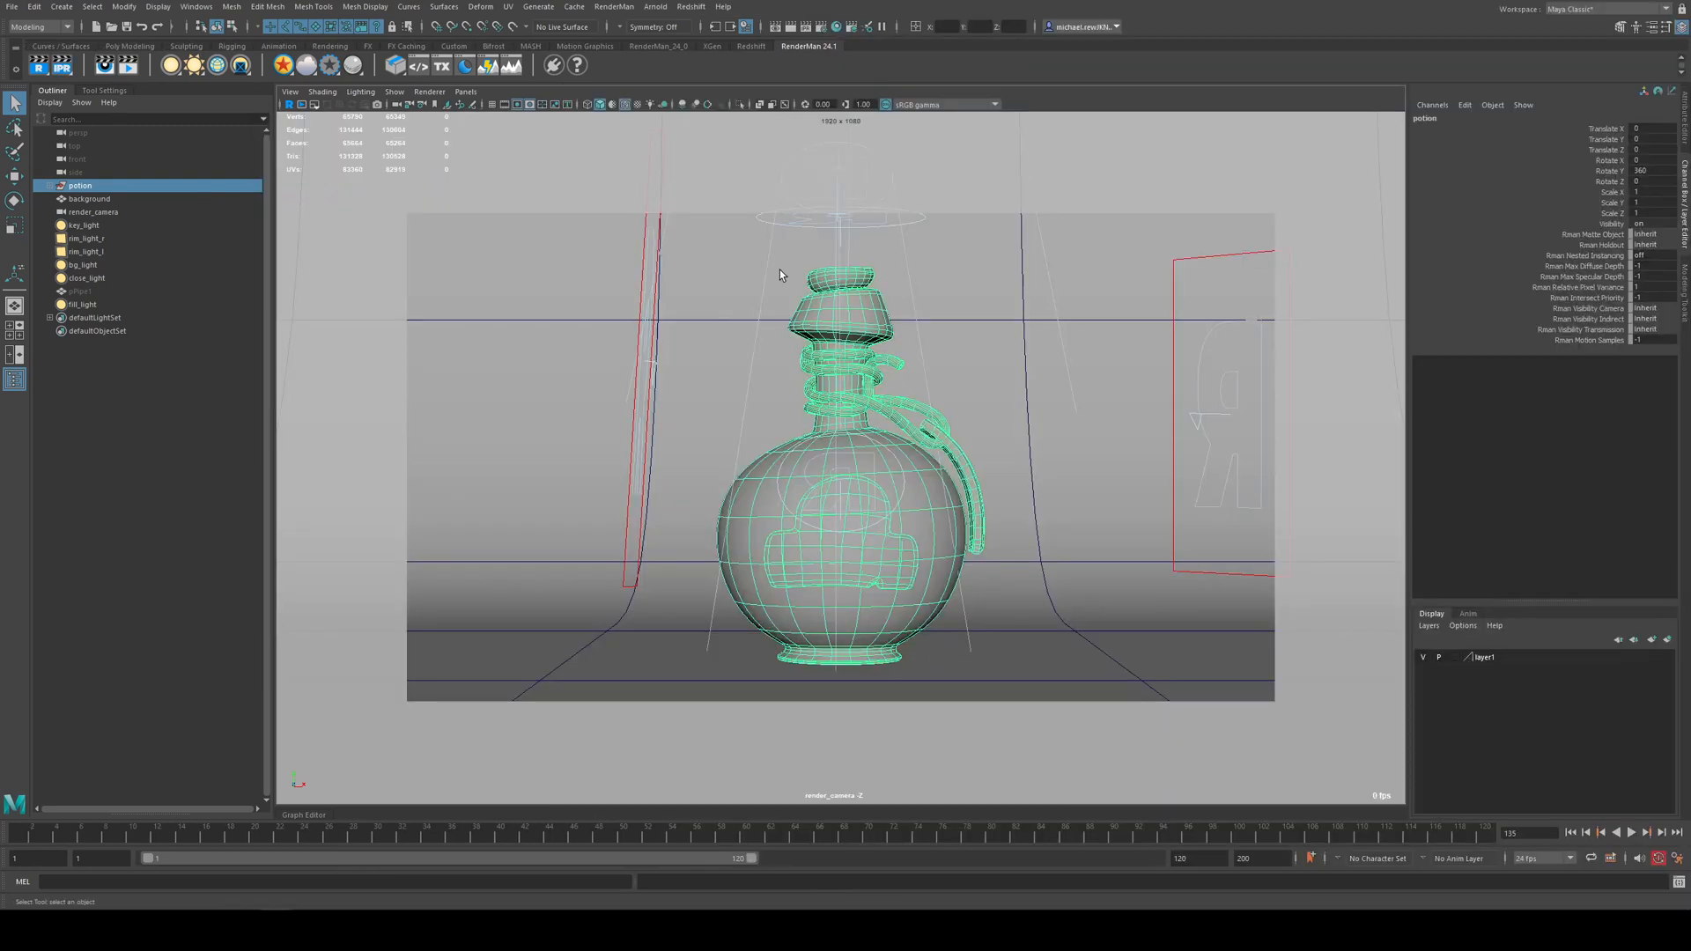
left_click(465, 91)
mouse_move(493, 105)
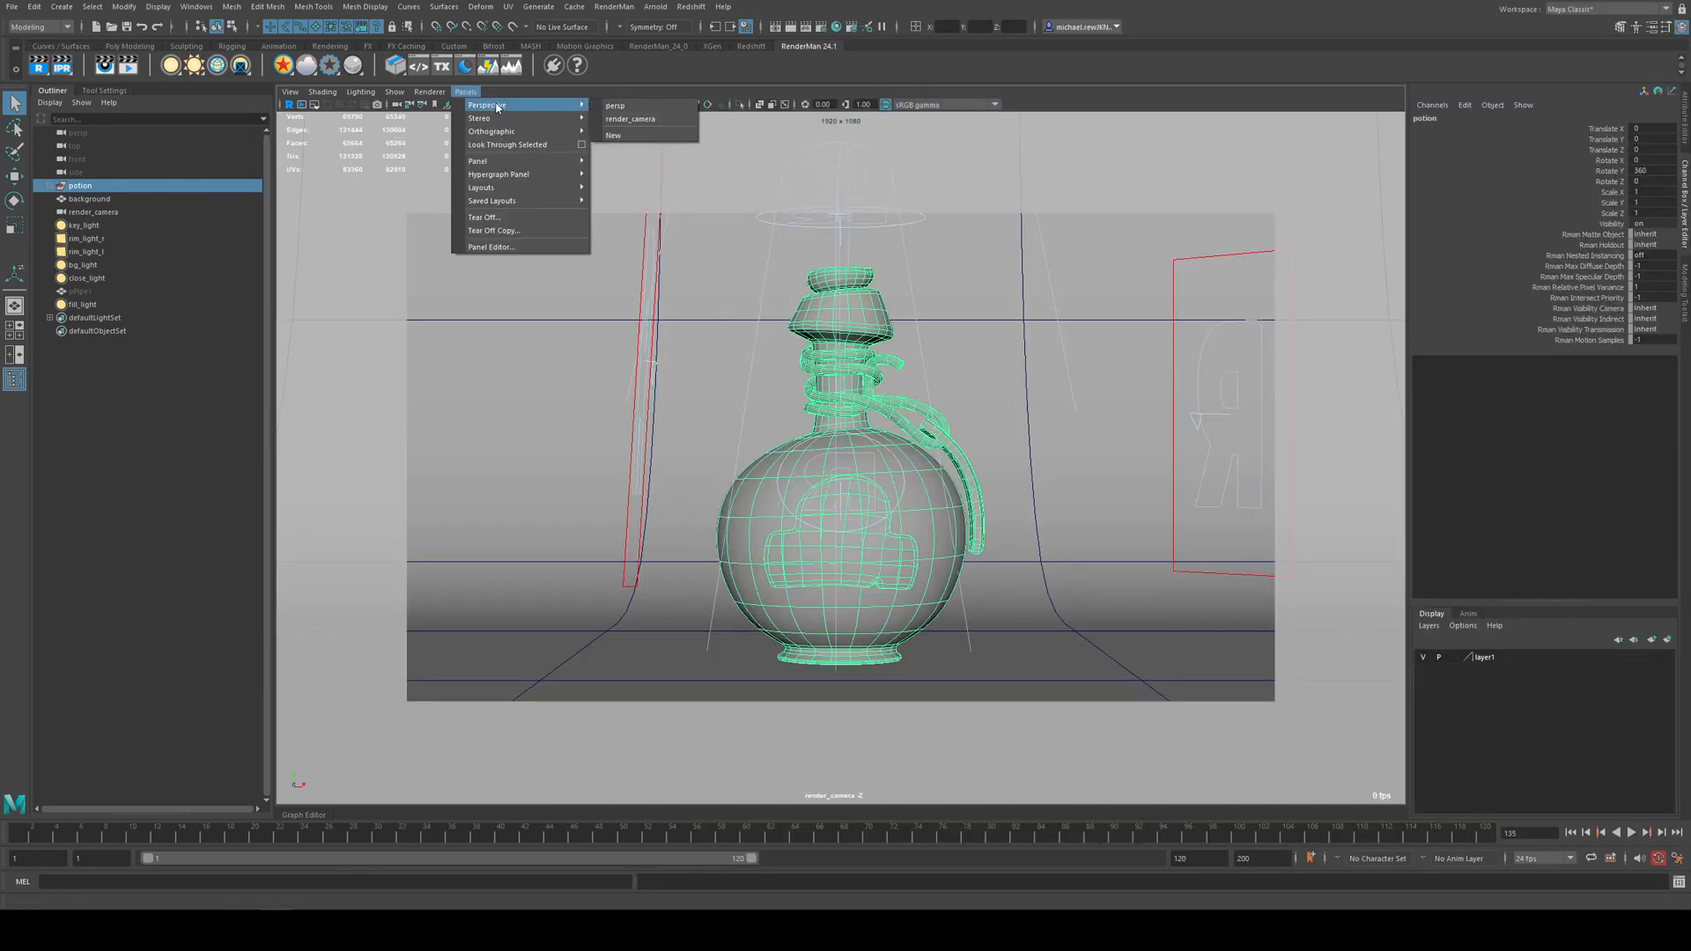
left_click(616, 106)
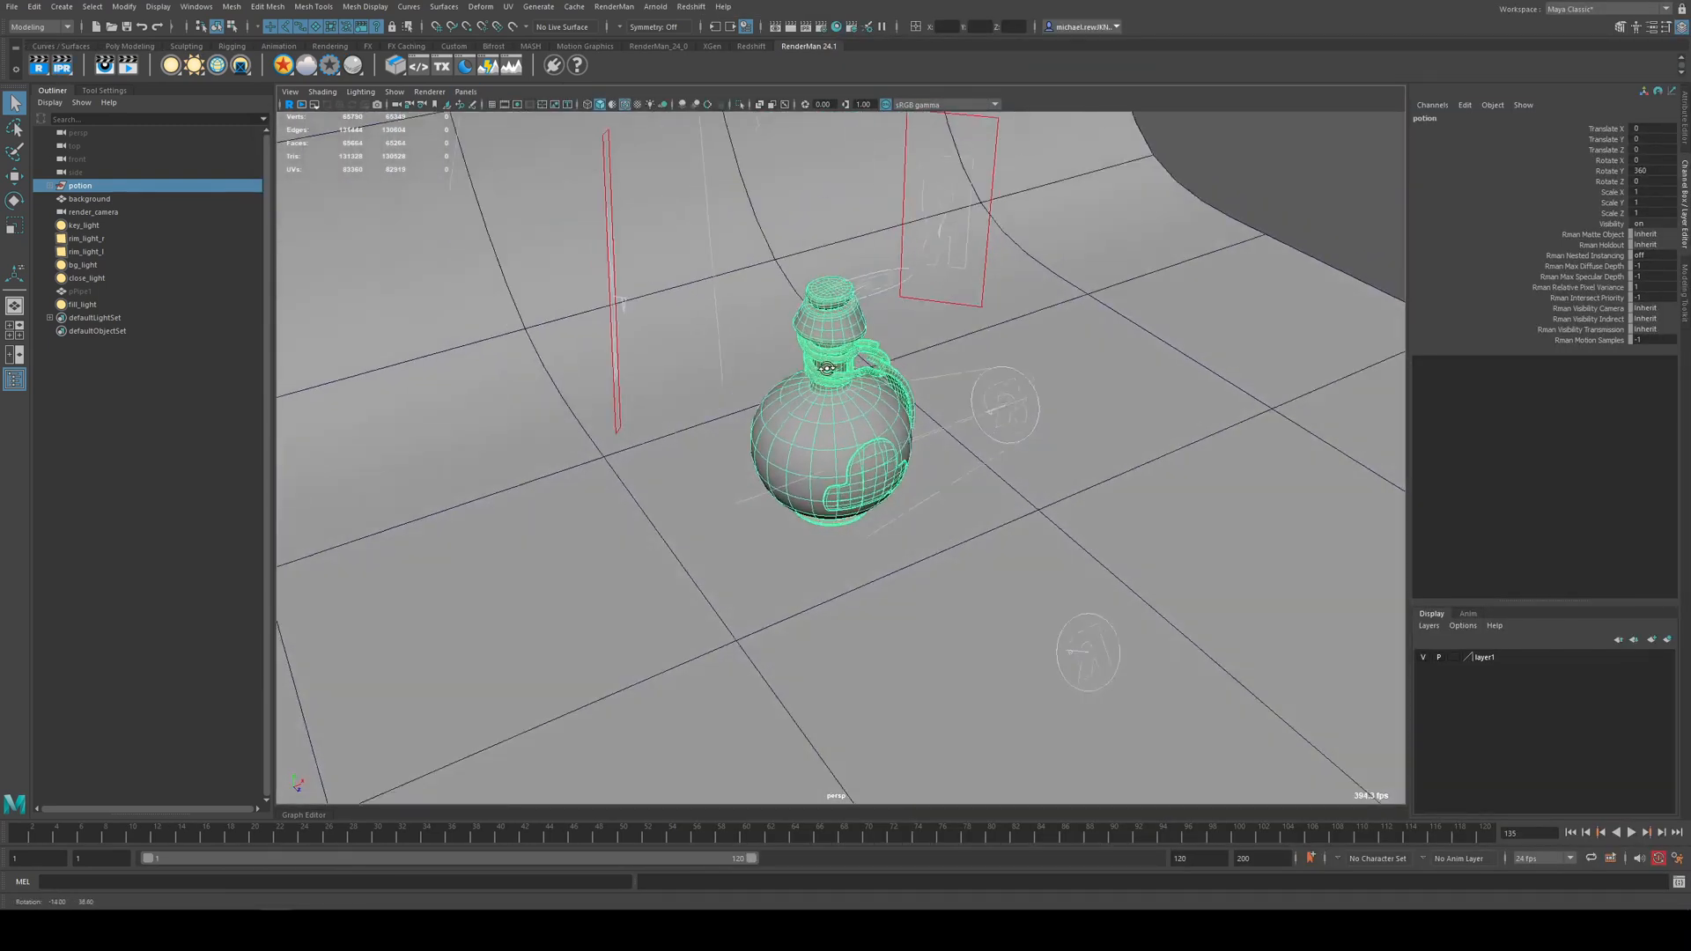
key("w")
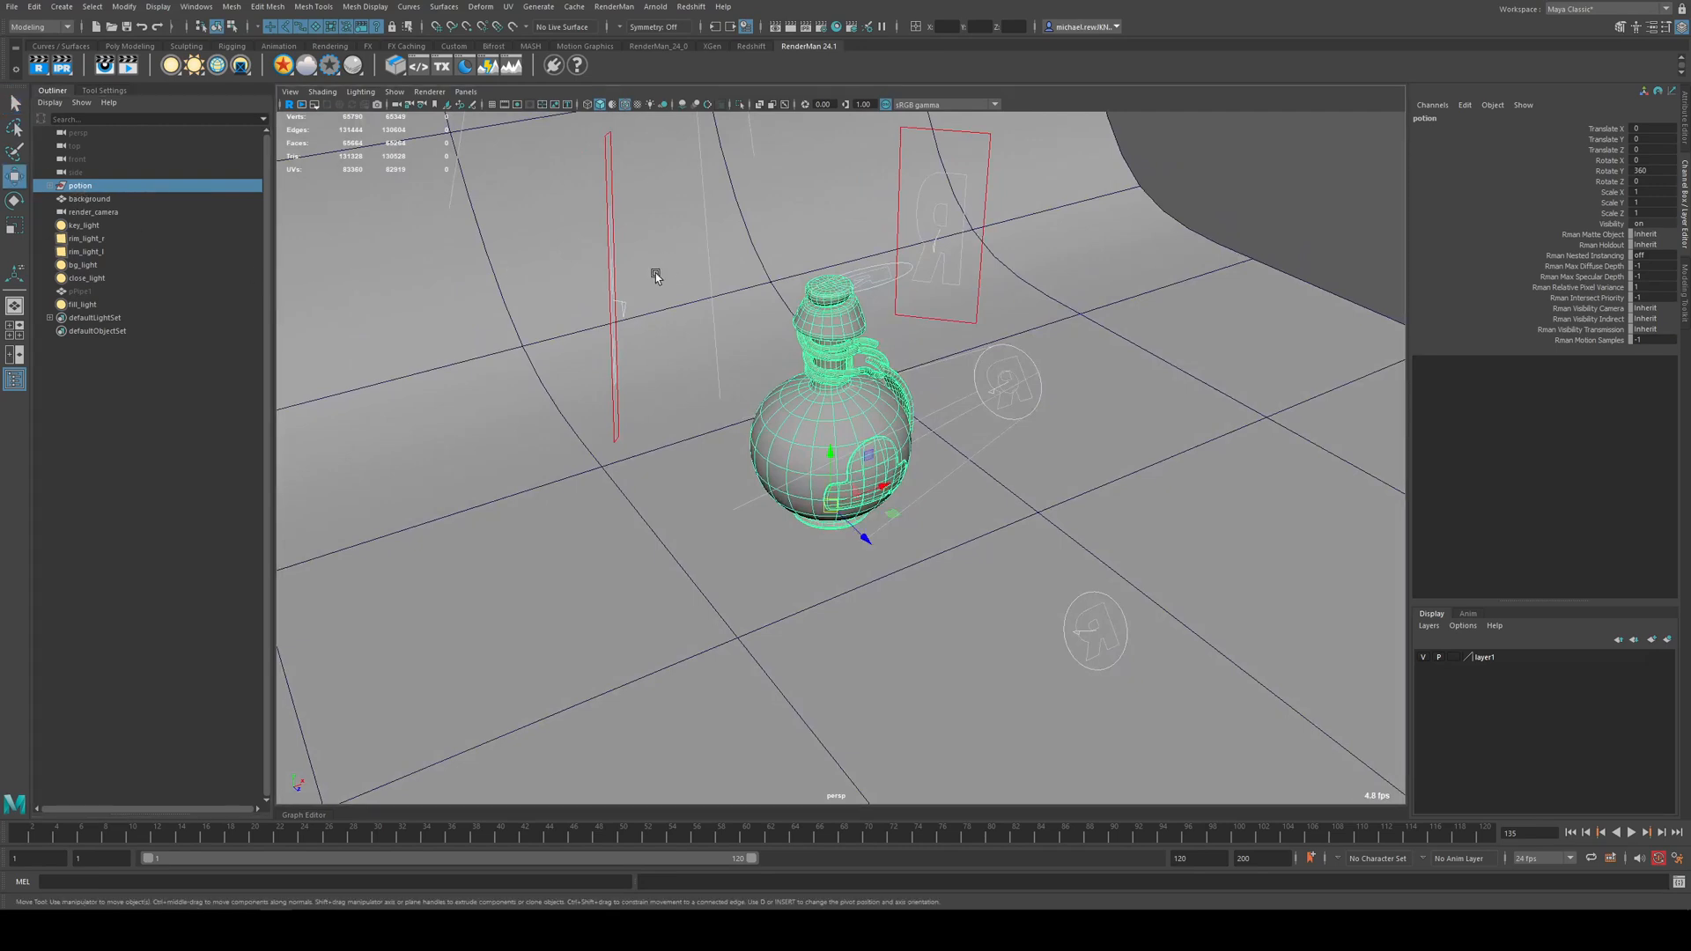
left_click_drag(291, 230, 685, 363, "alt")
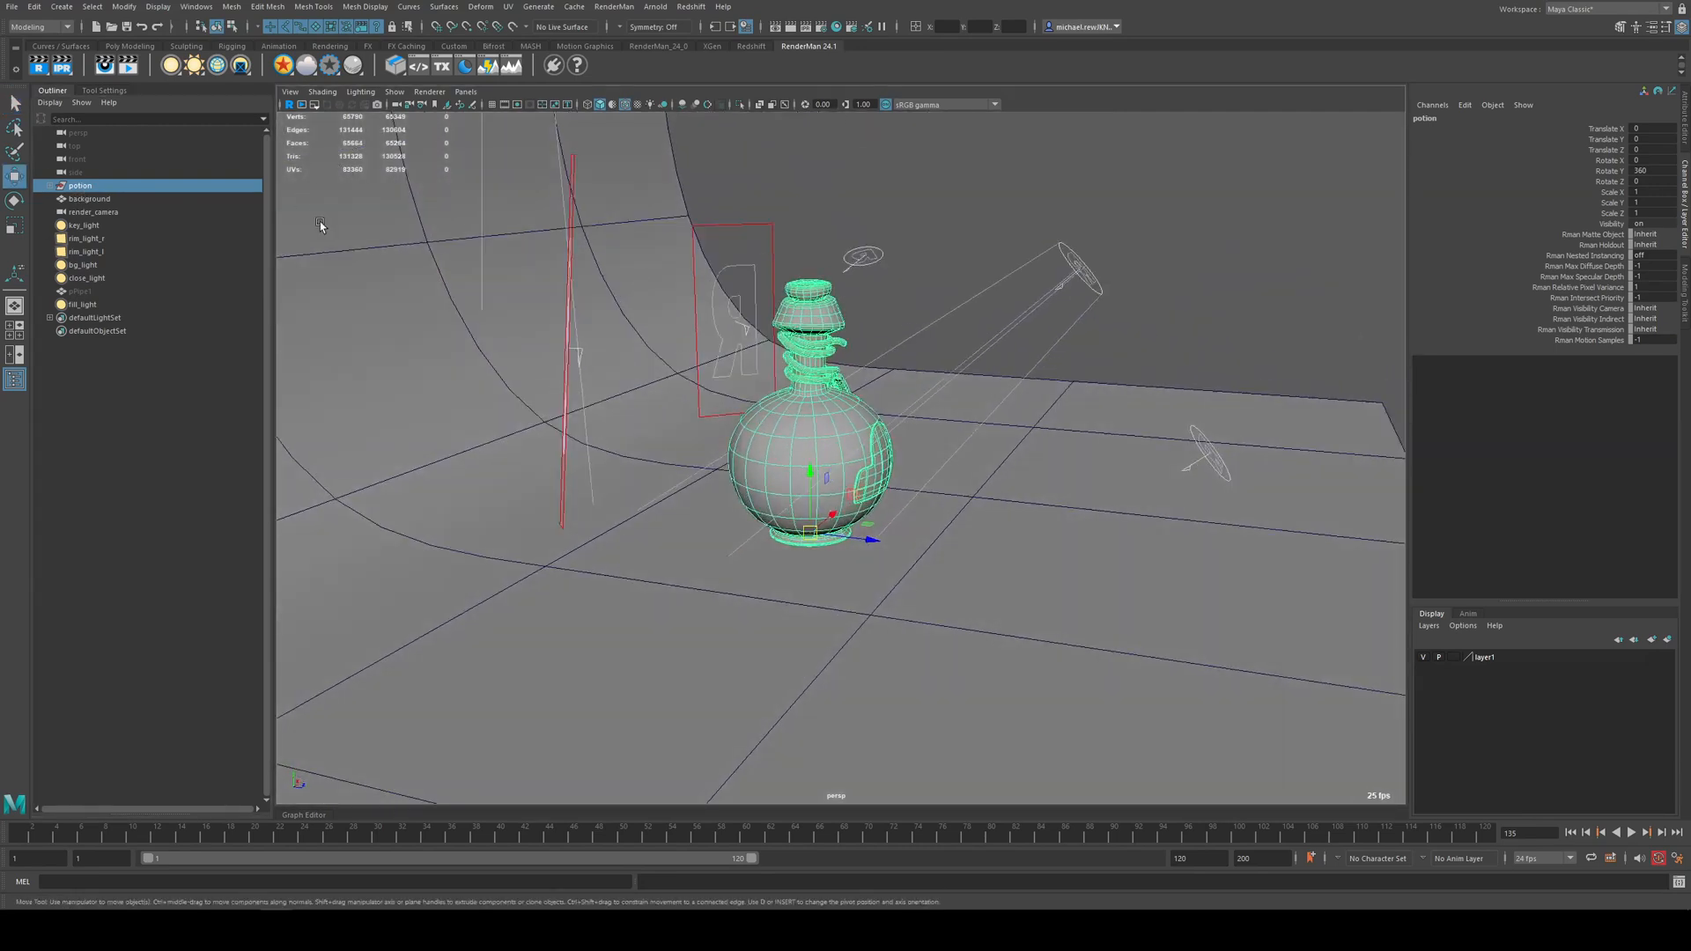
left_click_drag(915, 375, 790, 393, "alt")
right_click_drag(790, 392, 853, 577, "alt")
left_click_drag(925, 410, 967, 529, "alt")
right_click_drag(967, 528, 756, 379, "alt")
left_click_drag(756, 379, 775, 372, "alt")
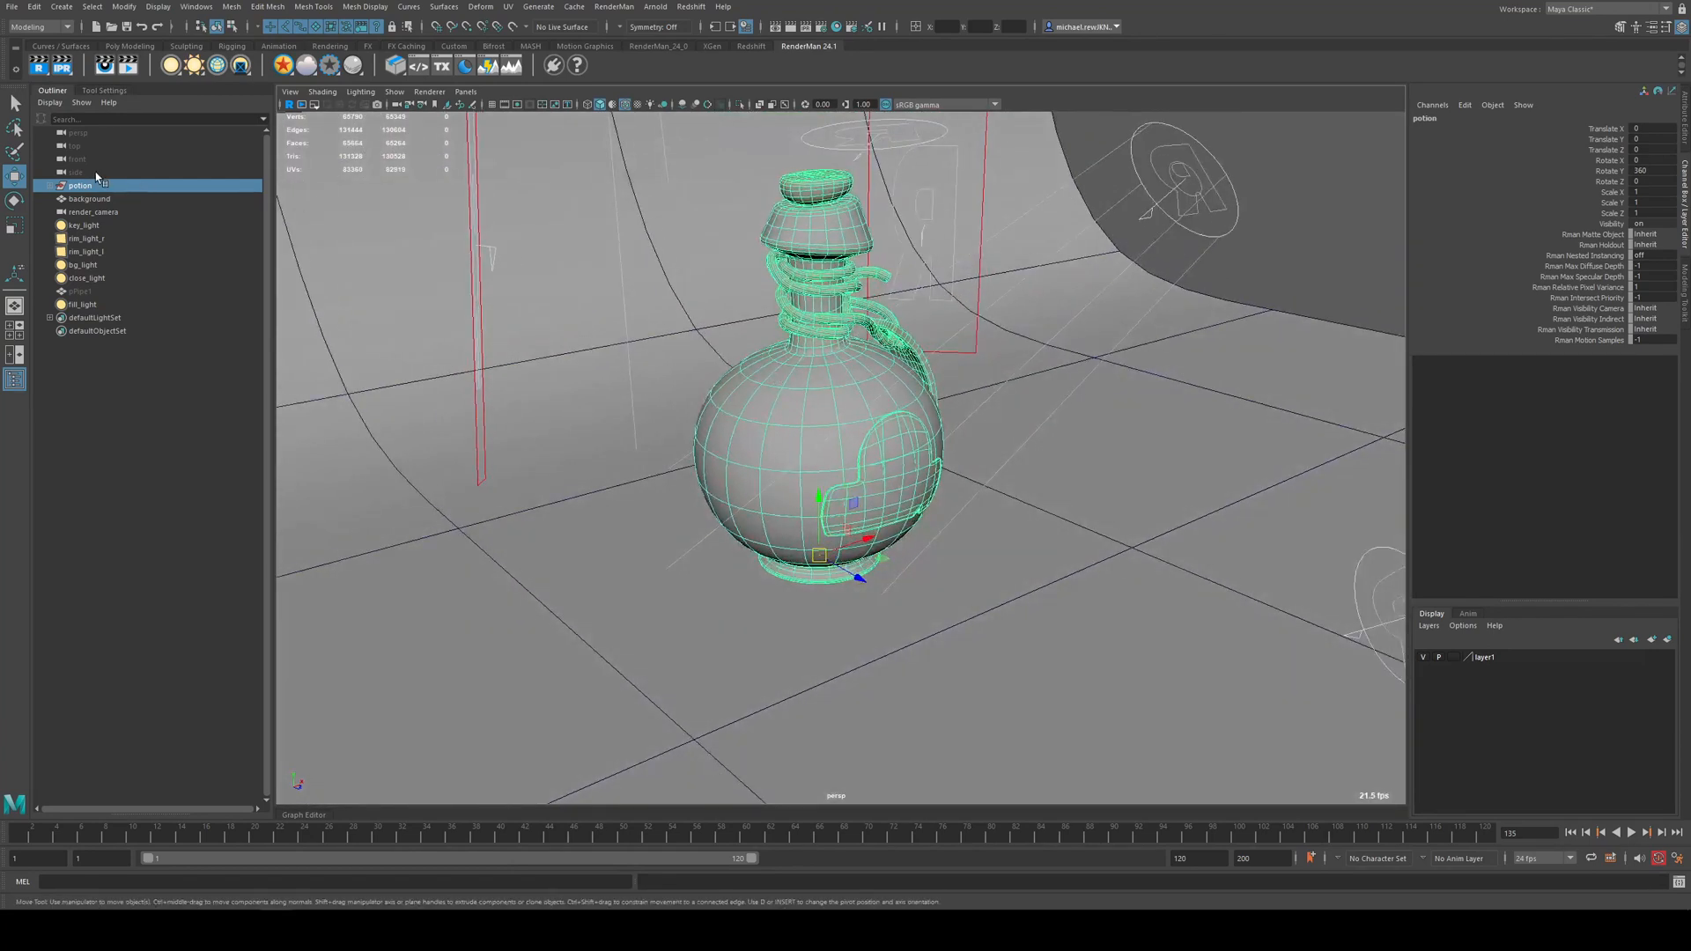
- Check the parts inside the potion group, try rotating the whole group about its vertical axis, and undo the rotation
left_click(53, 187)
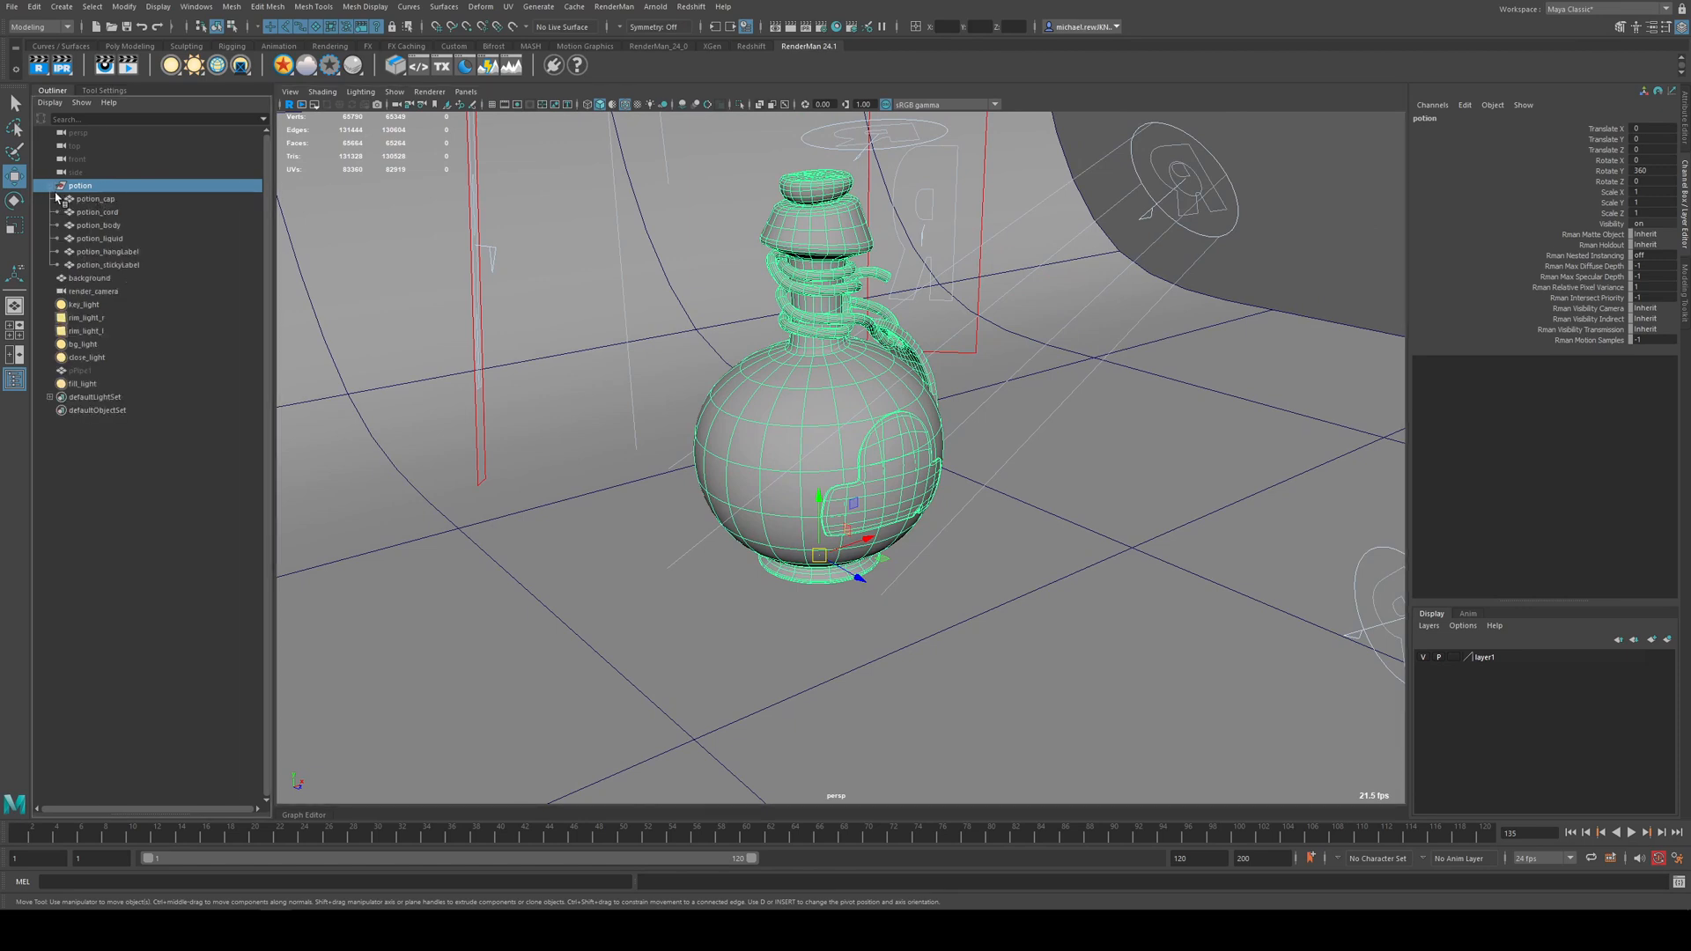
left_click(53, 186)
key("e")
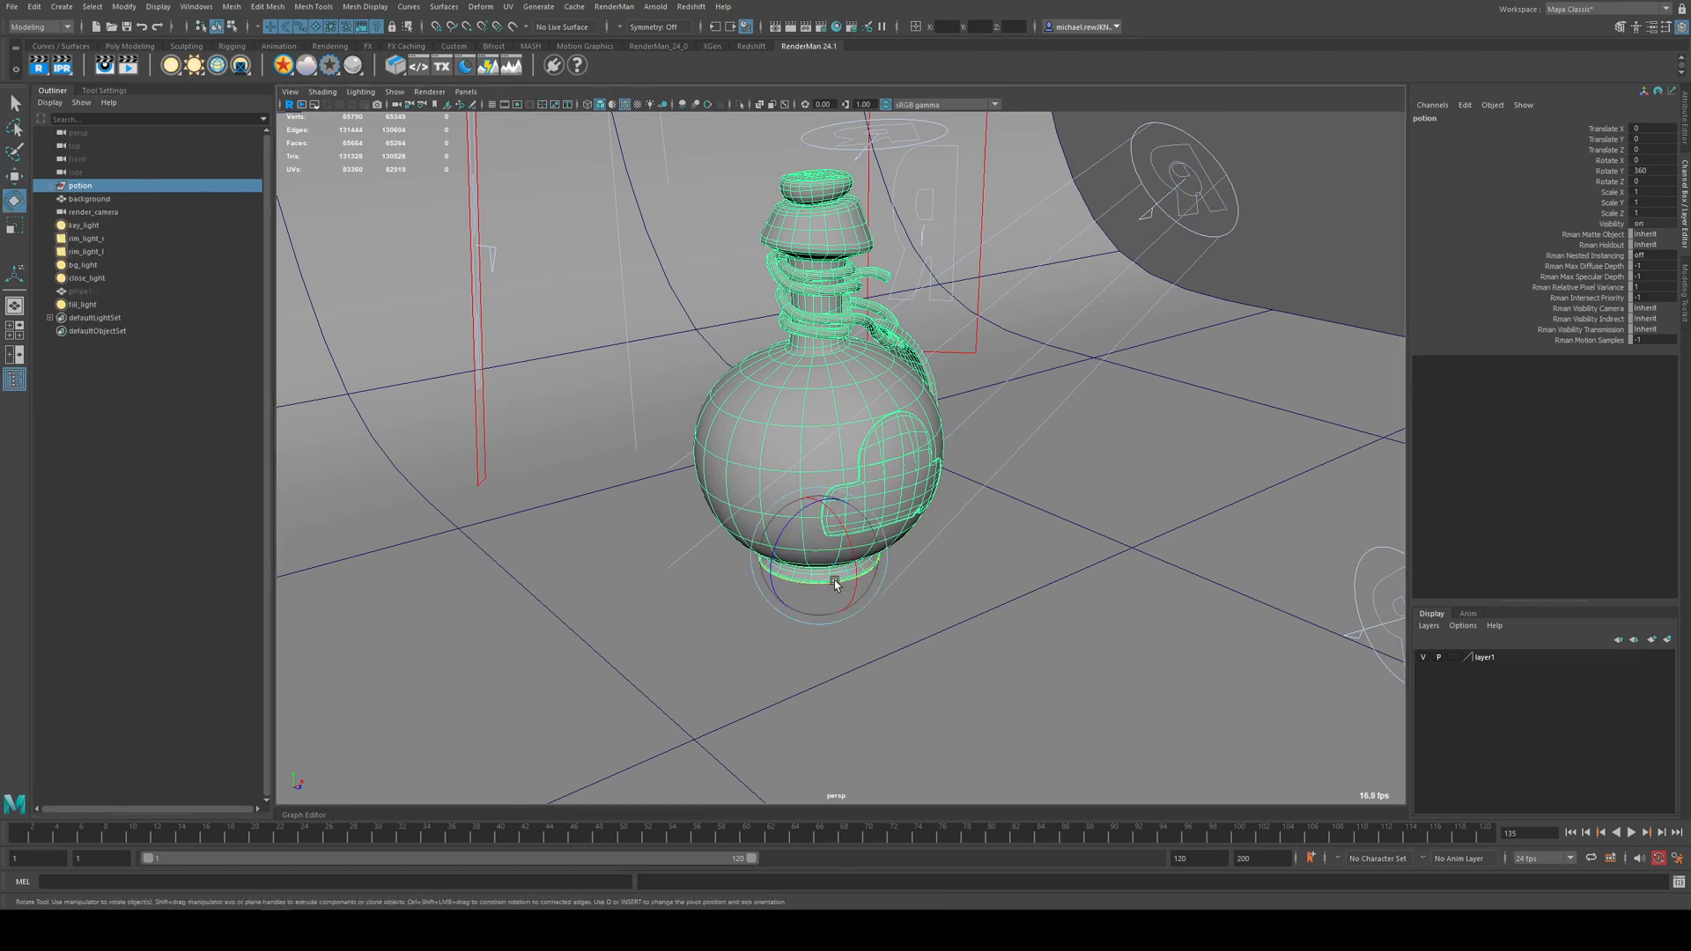
left_click_drag(833, 582, 895, 559)
key("ctrl+z")
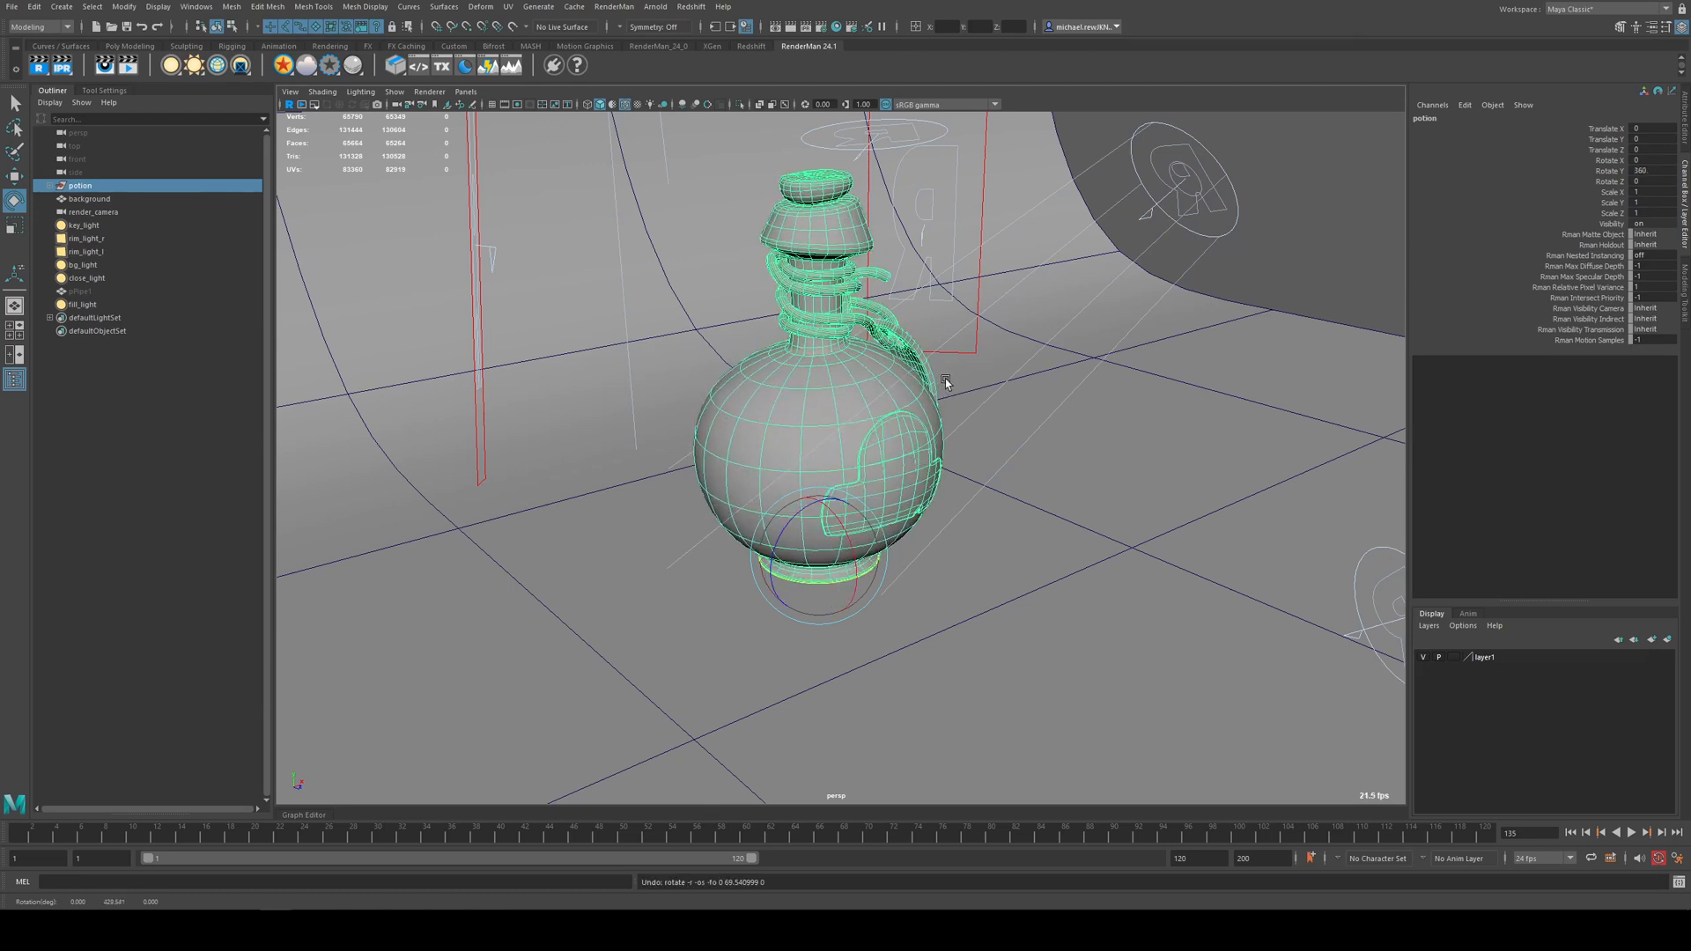
- Try centering the potion group's pivot and undo the pivot change
left_click_drag(940, 380, 880, 377, "alt")
left_click_drag(786, 401, 619, 340, "alt")
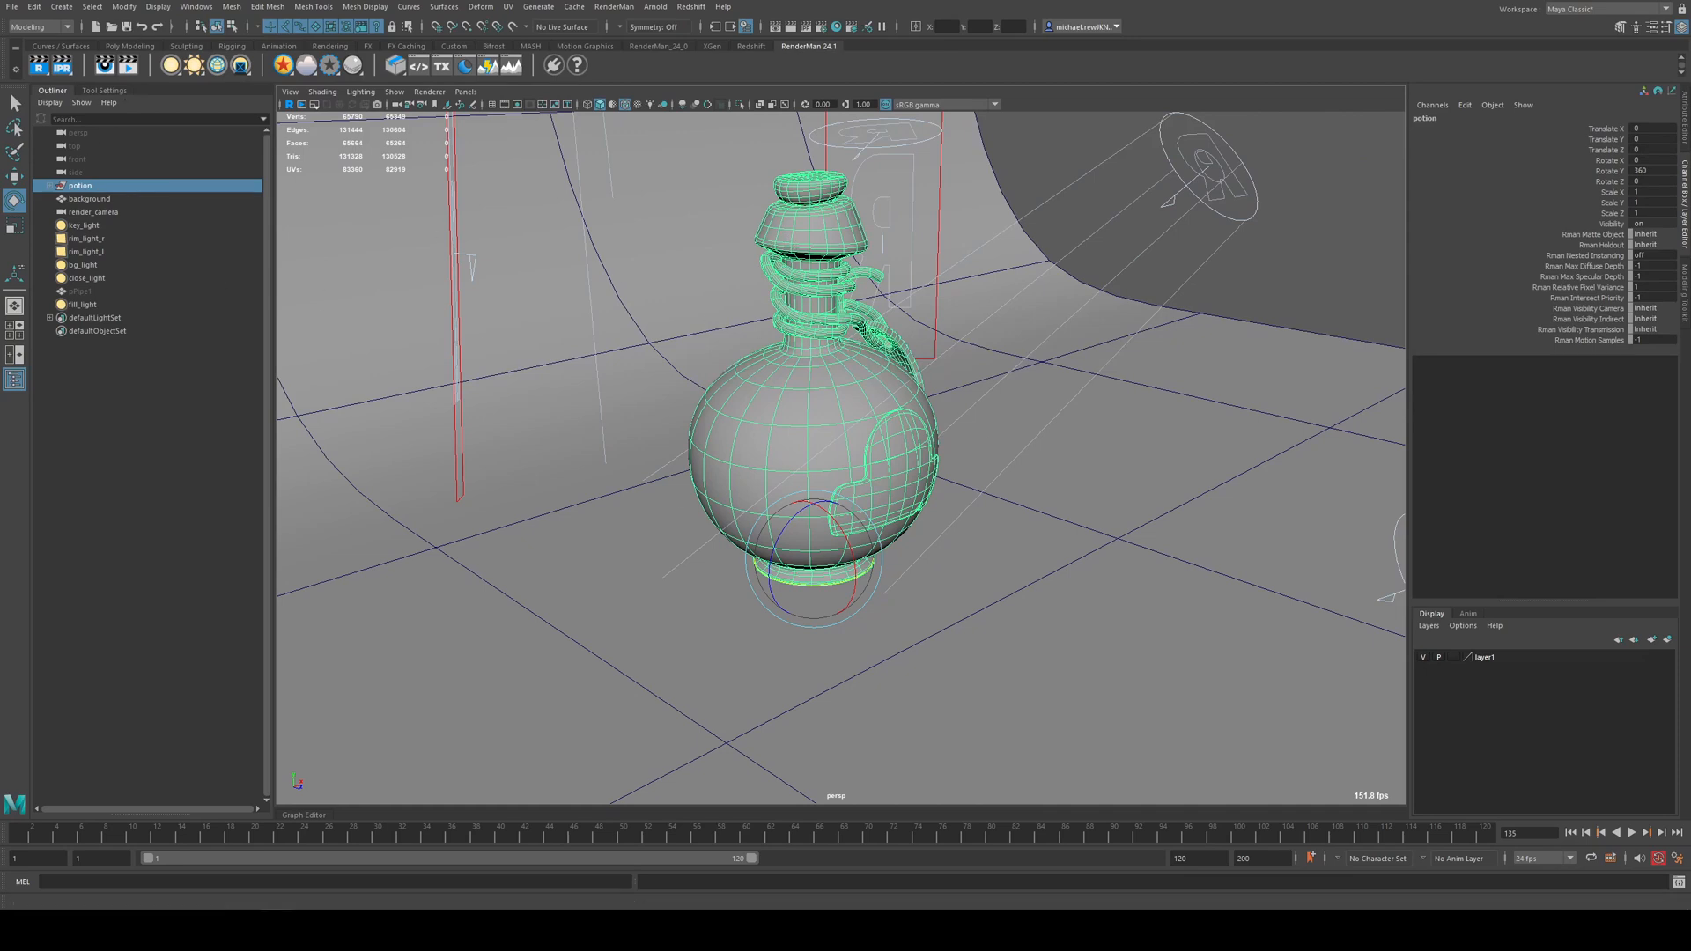
left_click(125, 6)
left_click(154, 102)
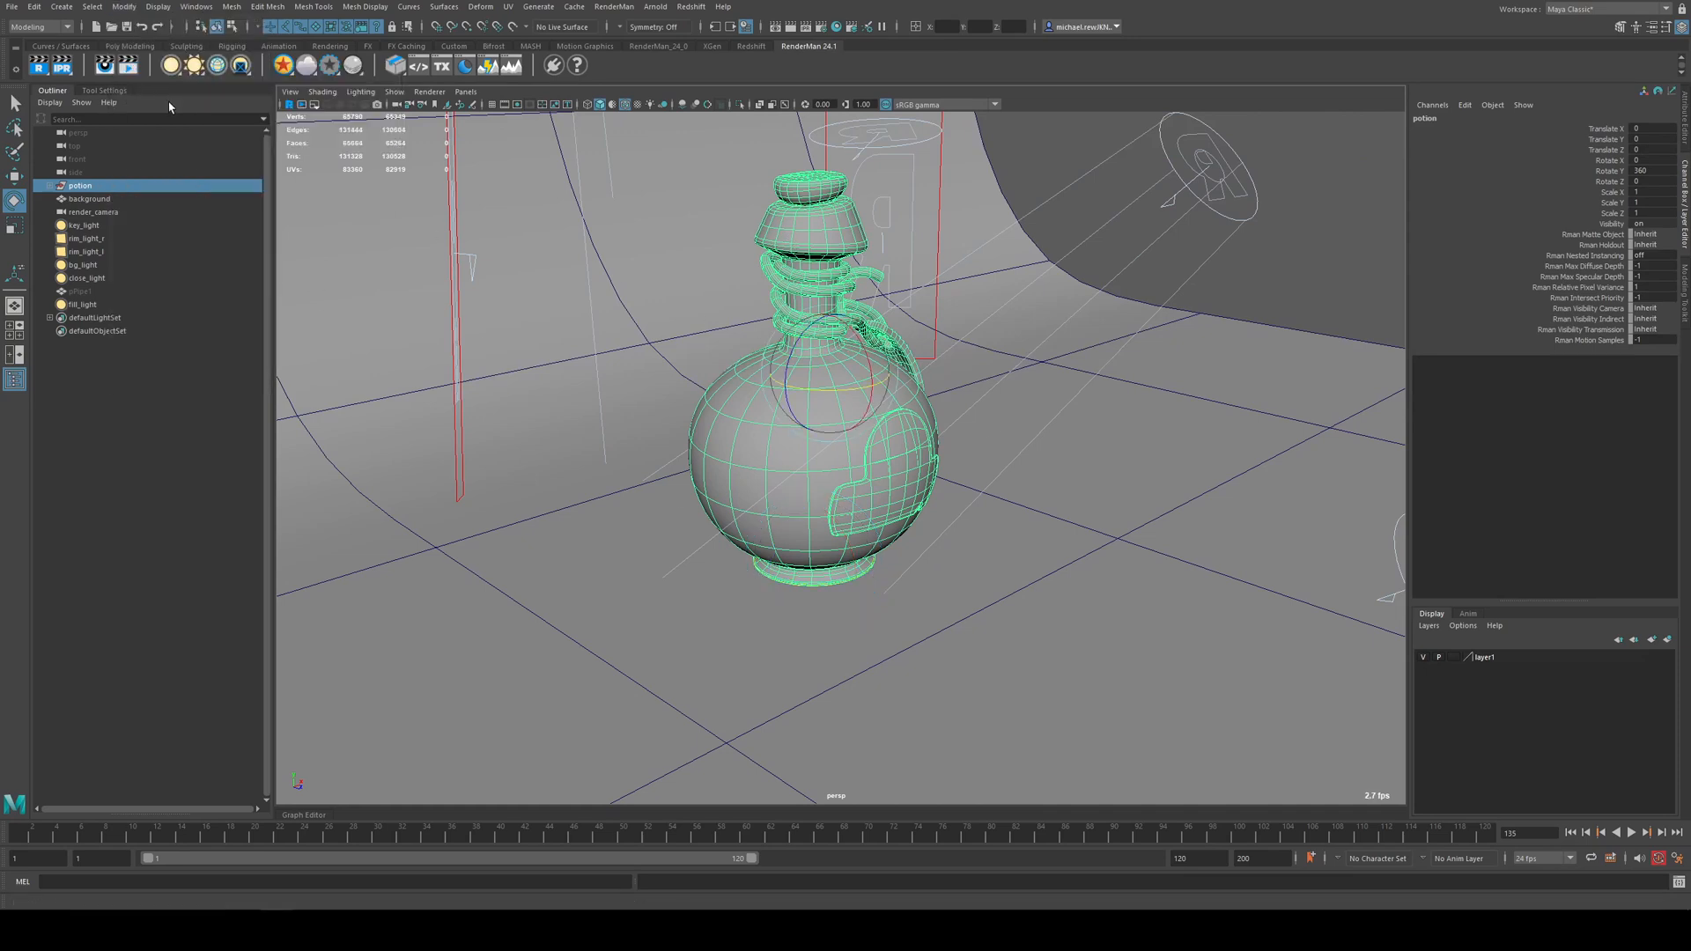
left_click_drag(885, 366, 745, 454, "alt")
left_click_drag(764, 377, 828, 420, "alt")
key("ctrl+z")
key("ctrl+z")
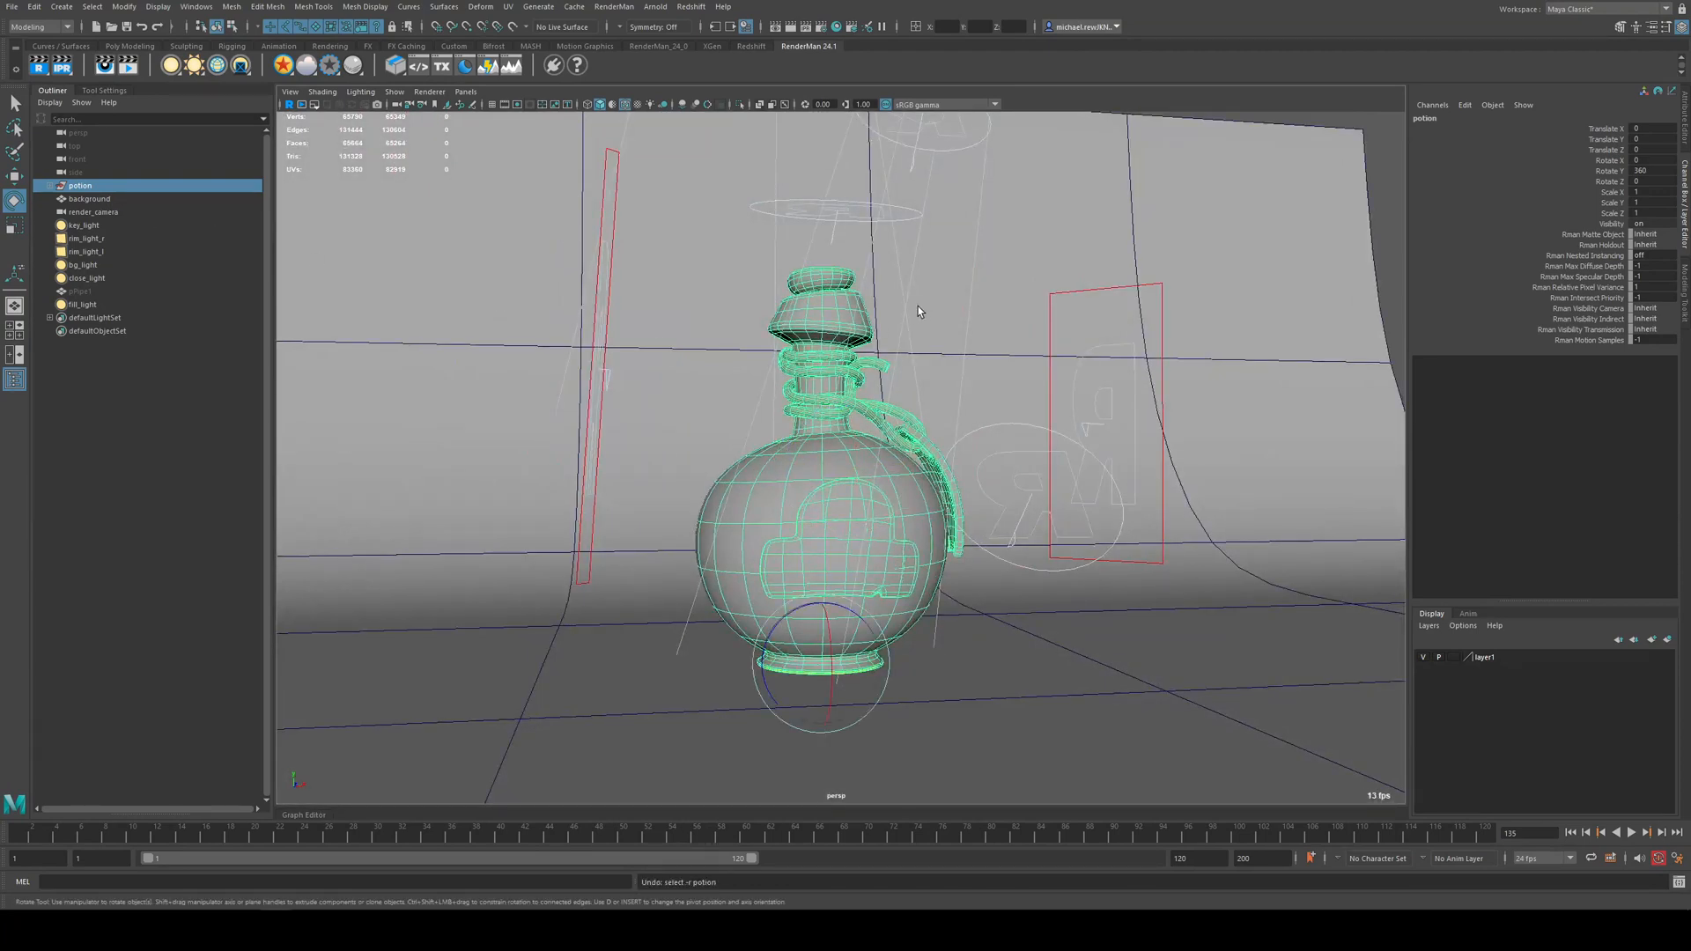
- Key the potion group's Rotate Y at 0 on frame 1
left_click(19, 833)
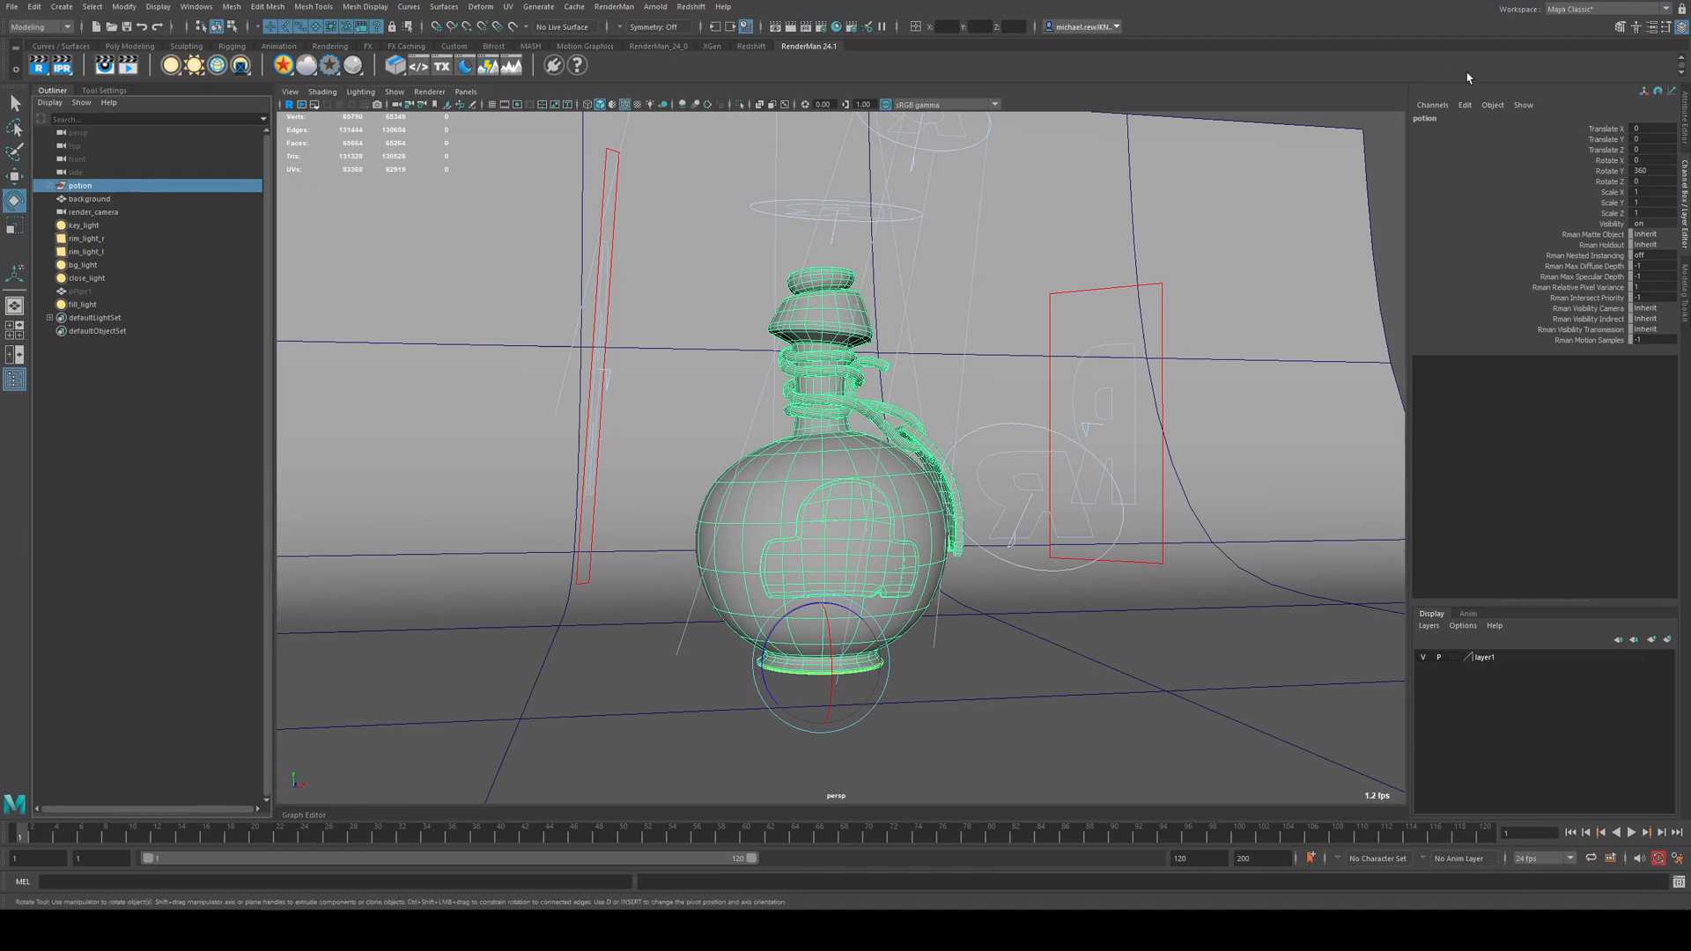
left_click(1618, 174)
type("0")
key("Return")
right_click(1618, 173)
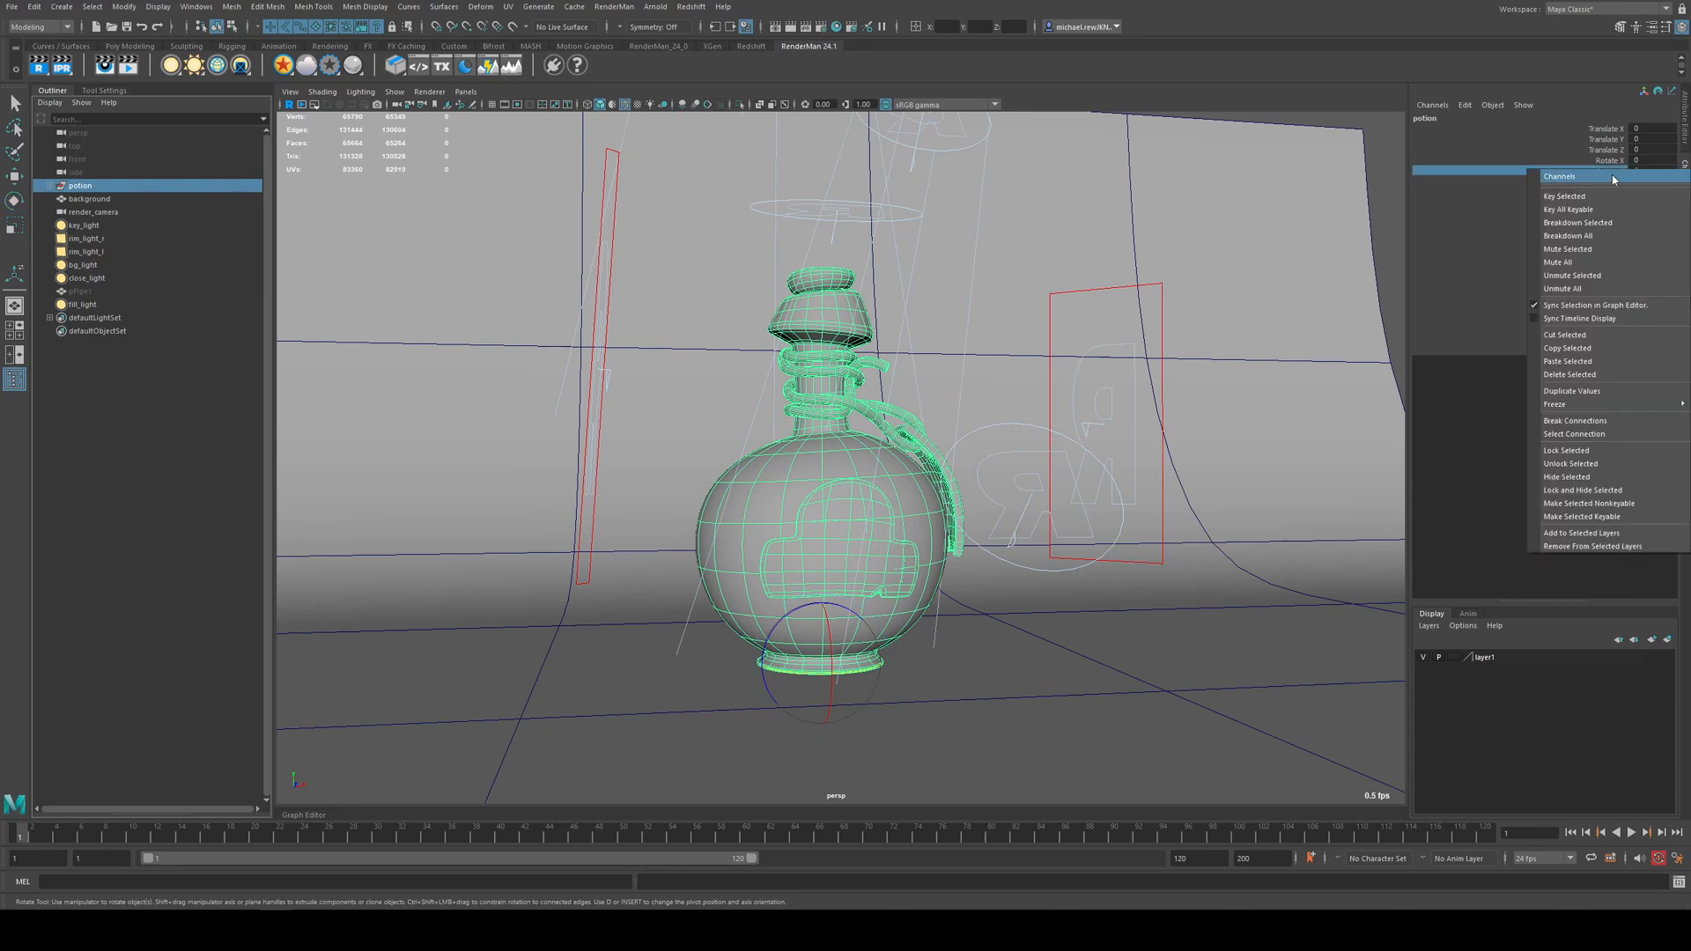
left_click(1603, 196)
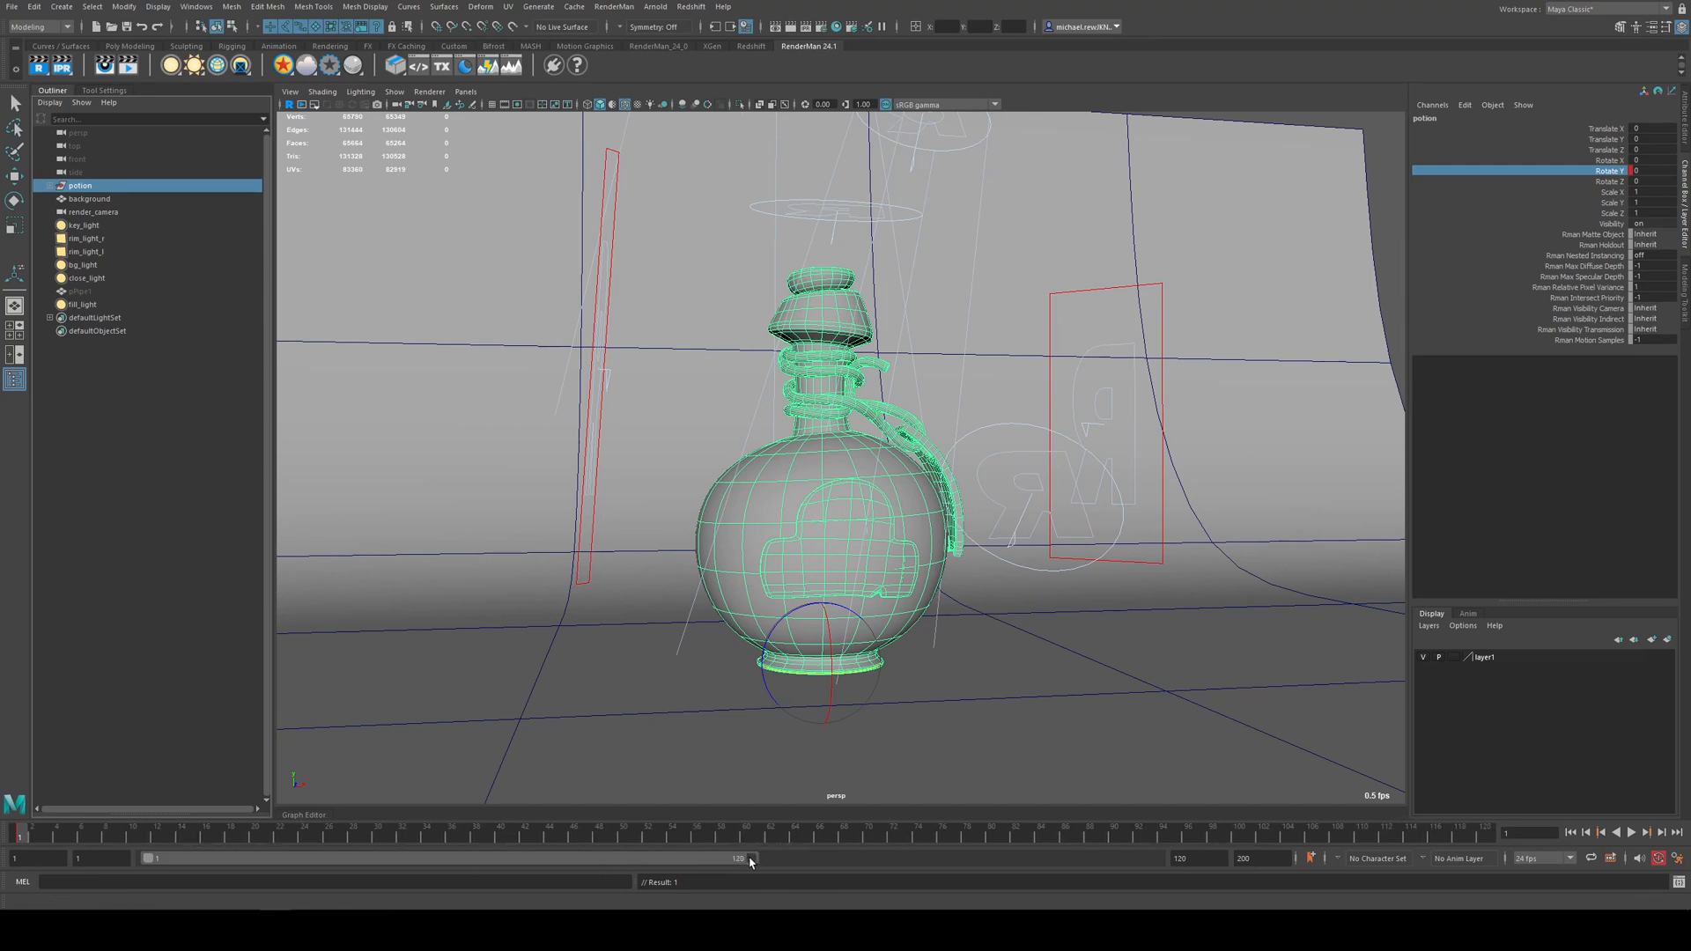
- Extend the playback range to frame 121 and key the potion group's Rotate Y at 360 on that frame
left_click_drag(752, 862, 757, 860)
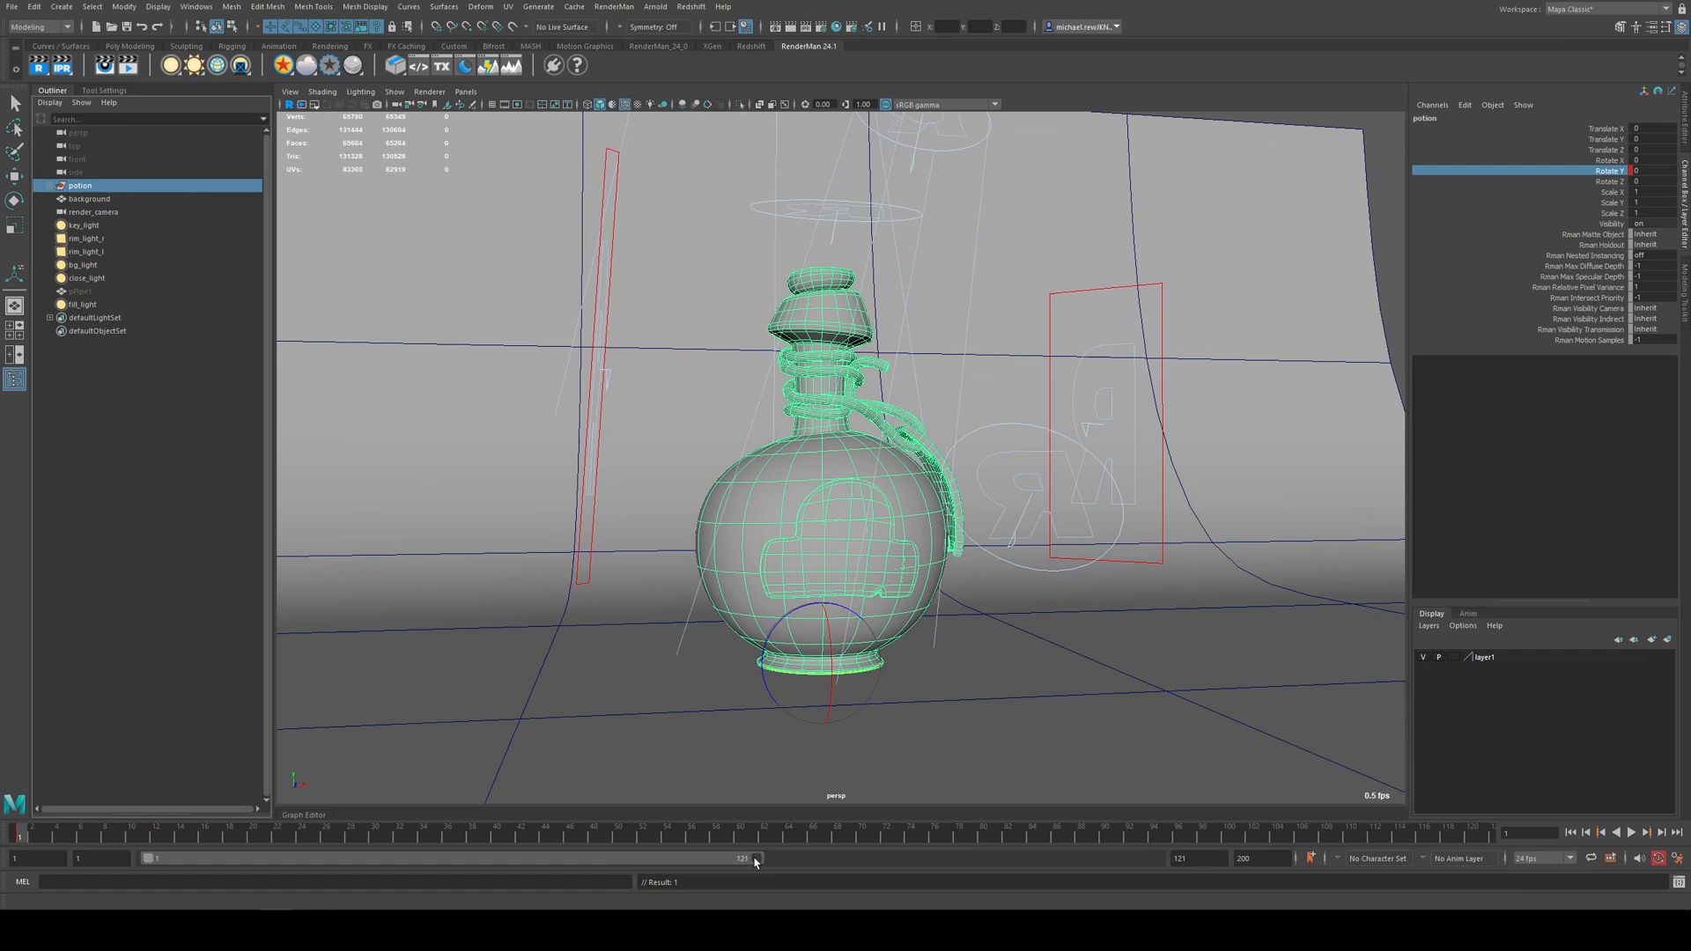
left_click(1482, 837)
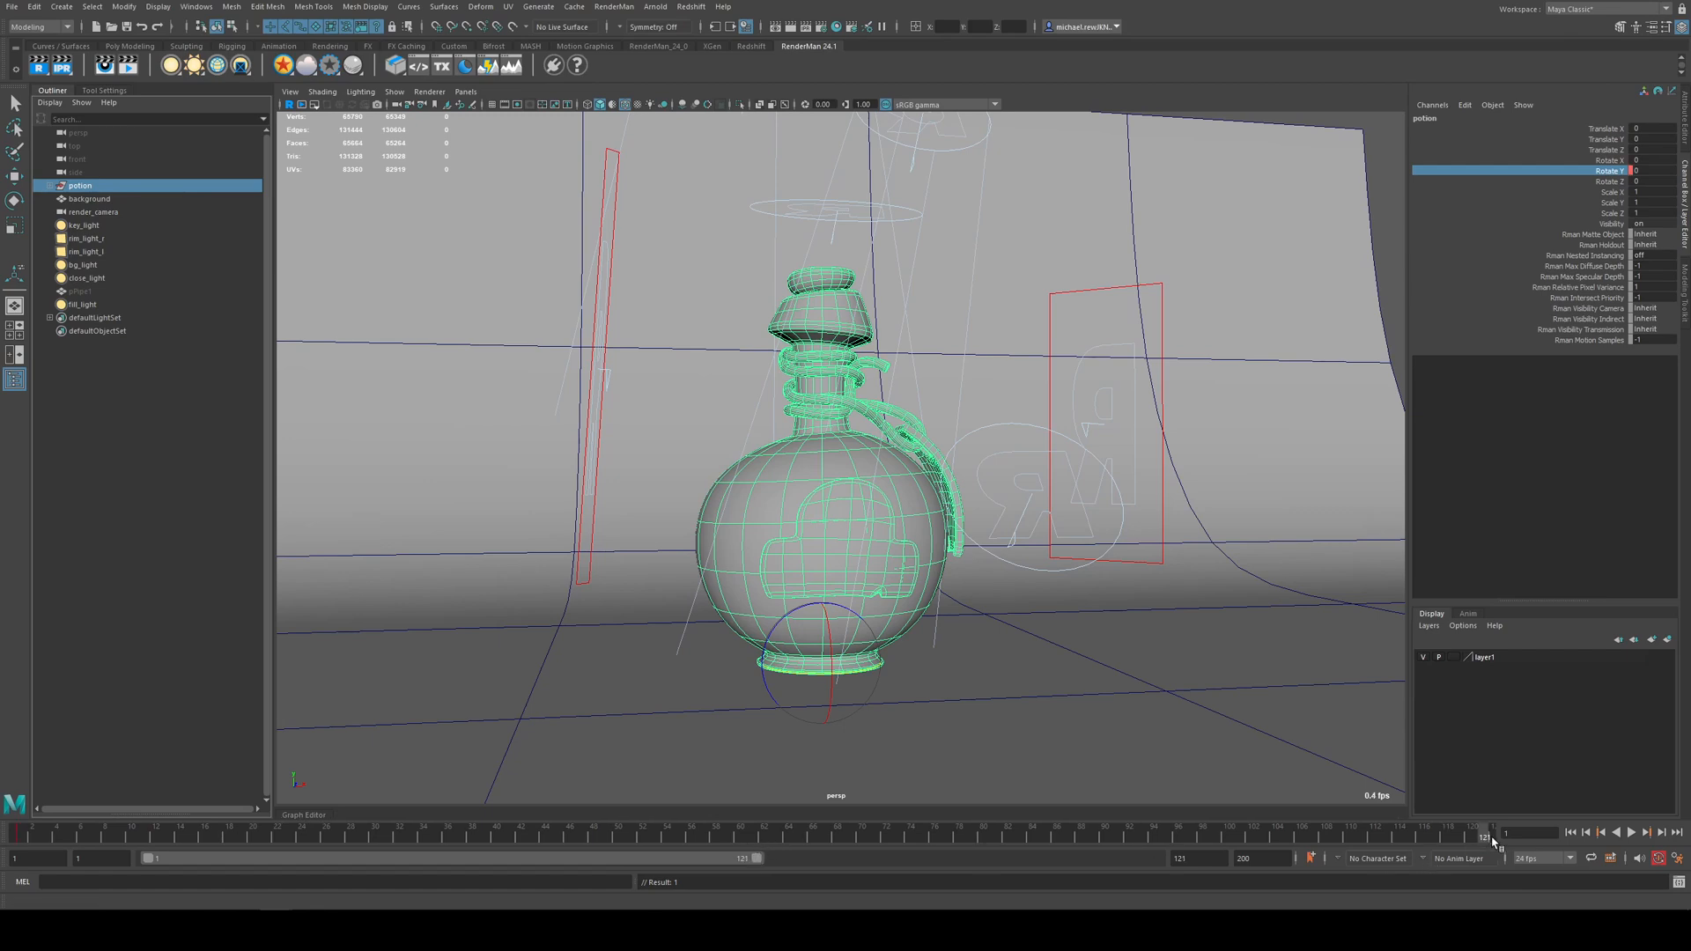
left_click(1640, 171)
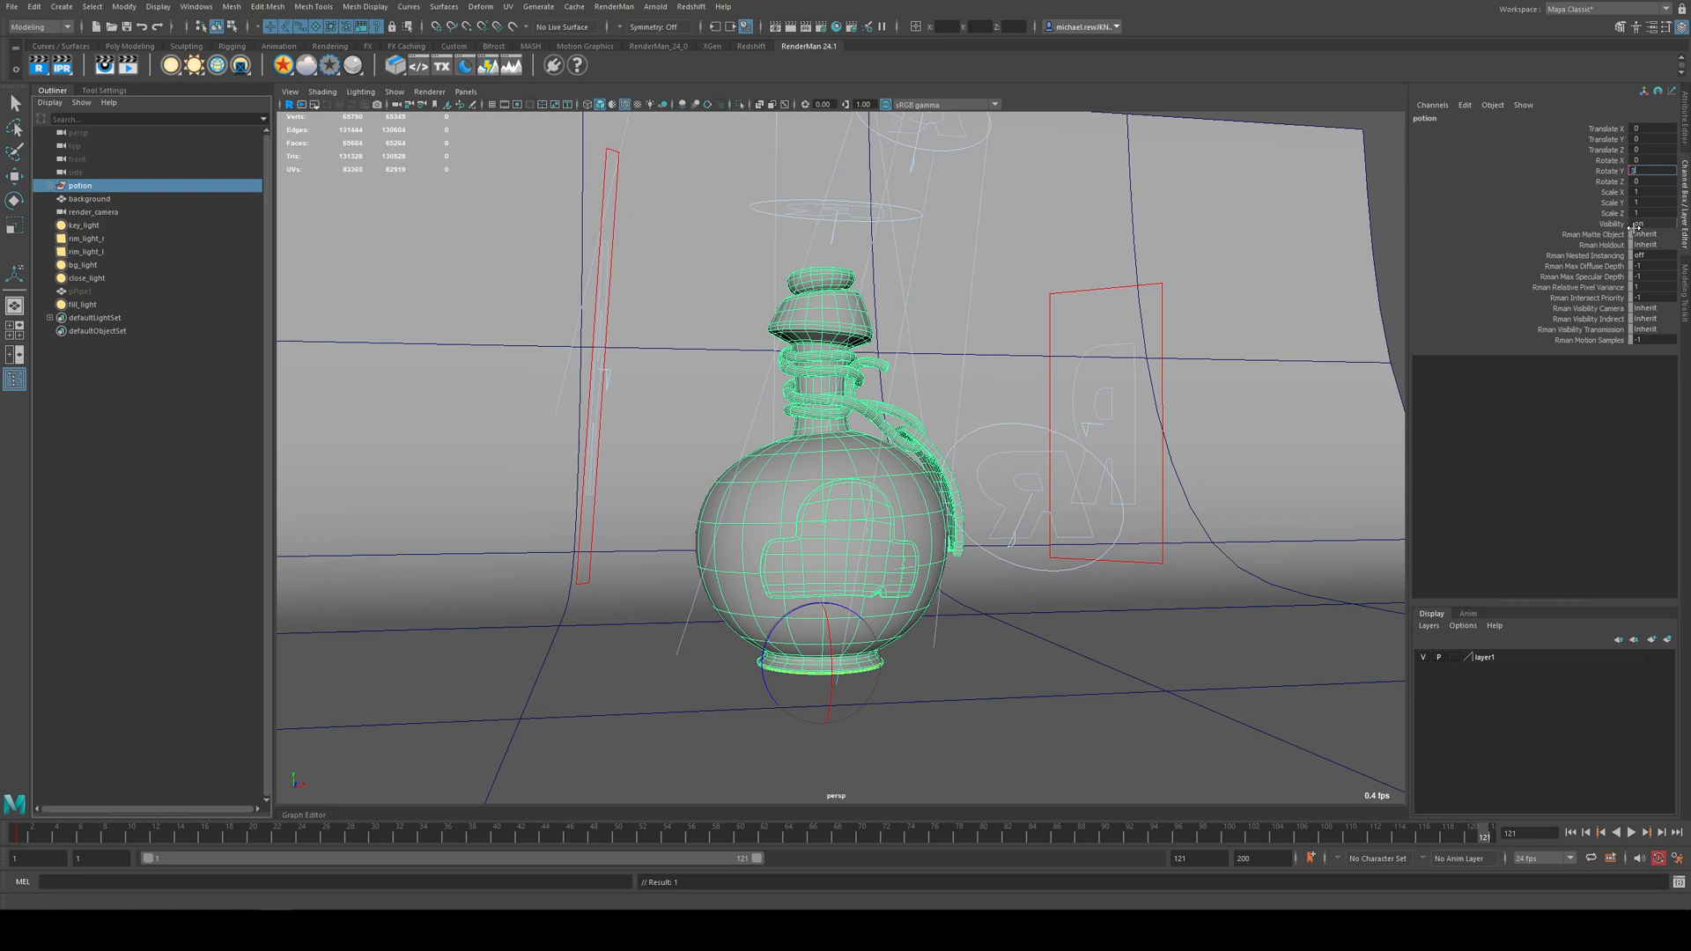
type("360")
left_click(1620, 171)
right_click(1621, 171)
left_click(1606, 205)
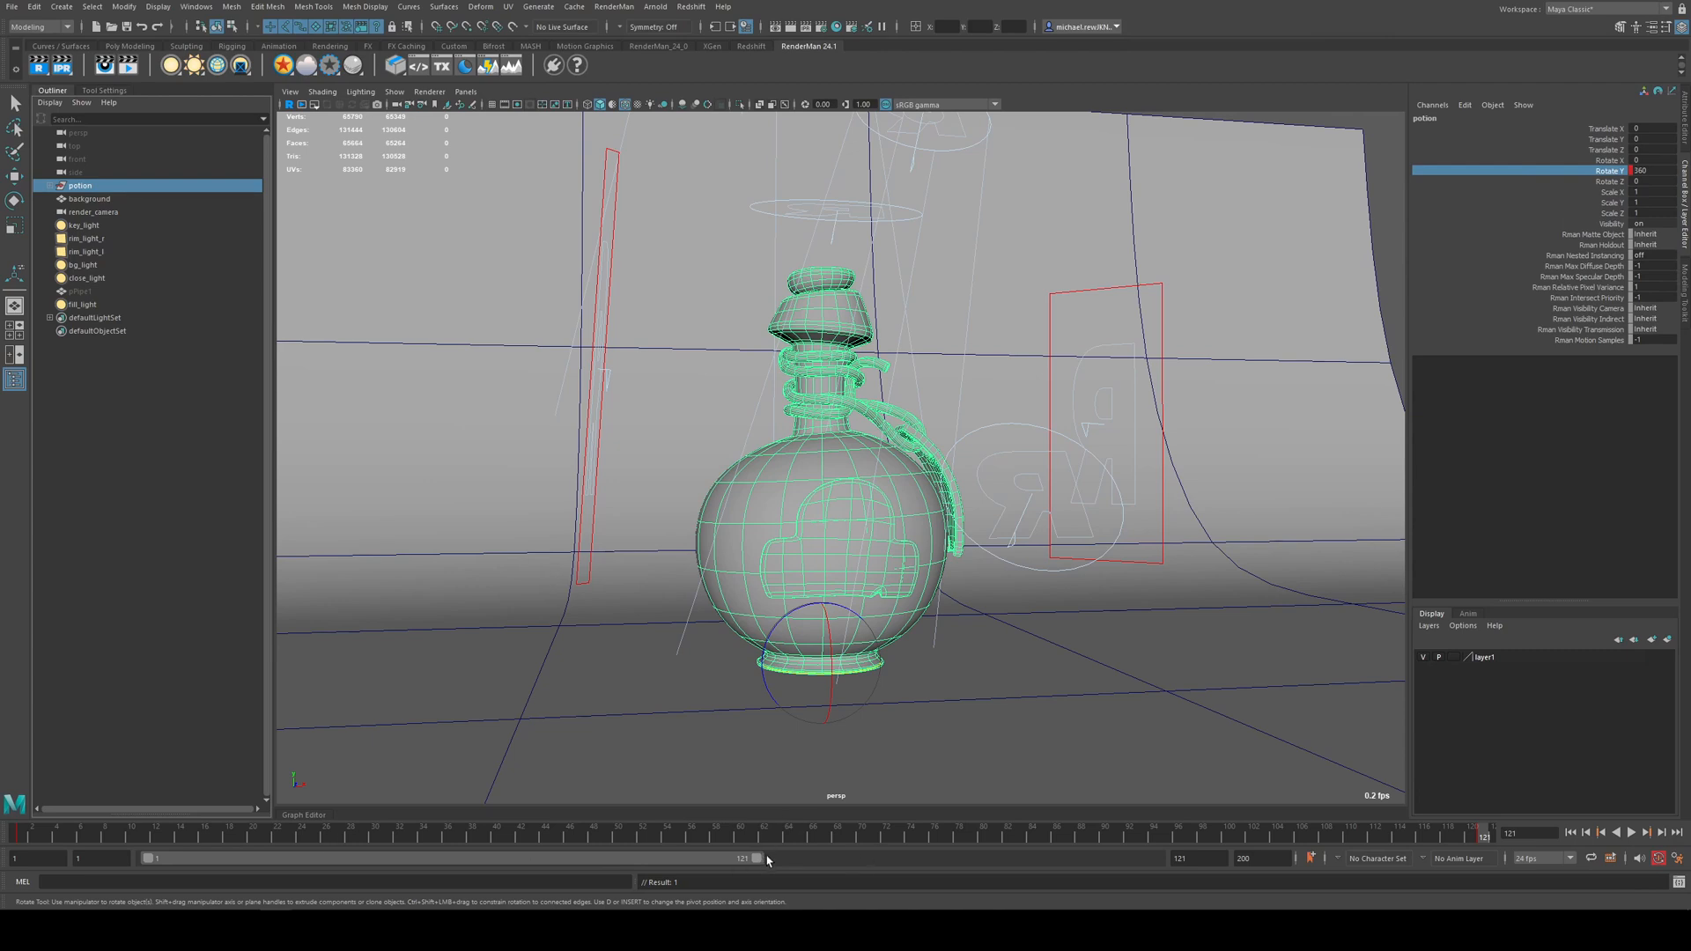
- Go between the first and last keyed frames and play the animation to check the bottle's full rotation
left_click(22, 836)
left_click(1487, 837)
left_click_drag(1003, 578, 980, 546, "alt")
key("alt+v")
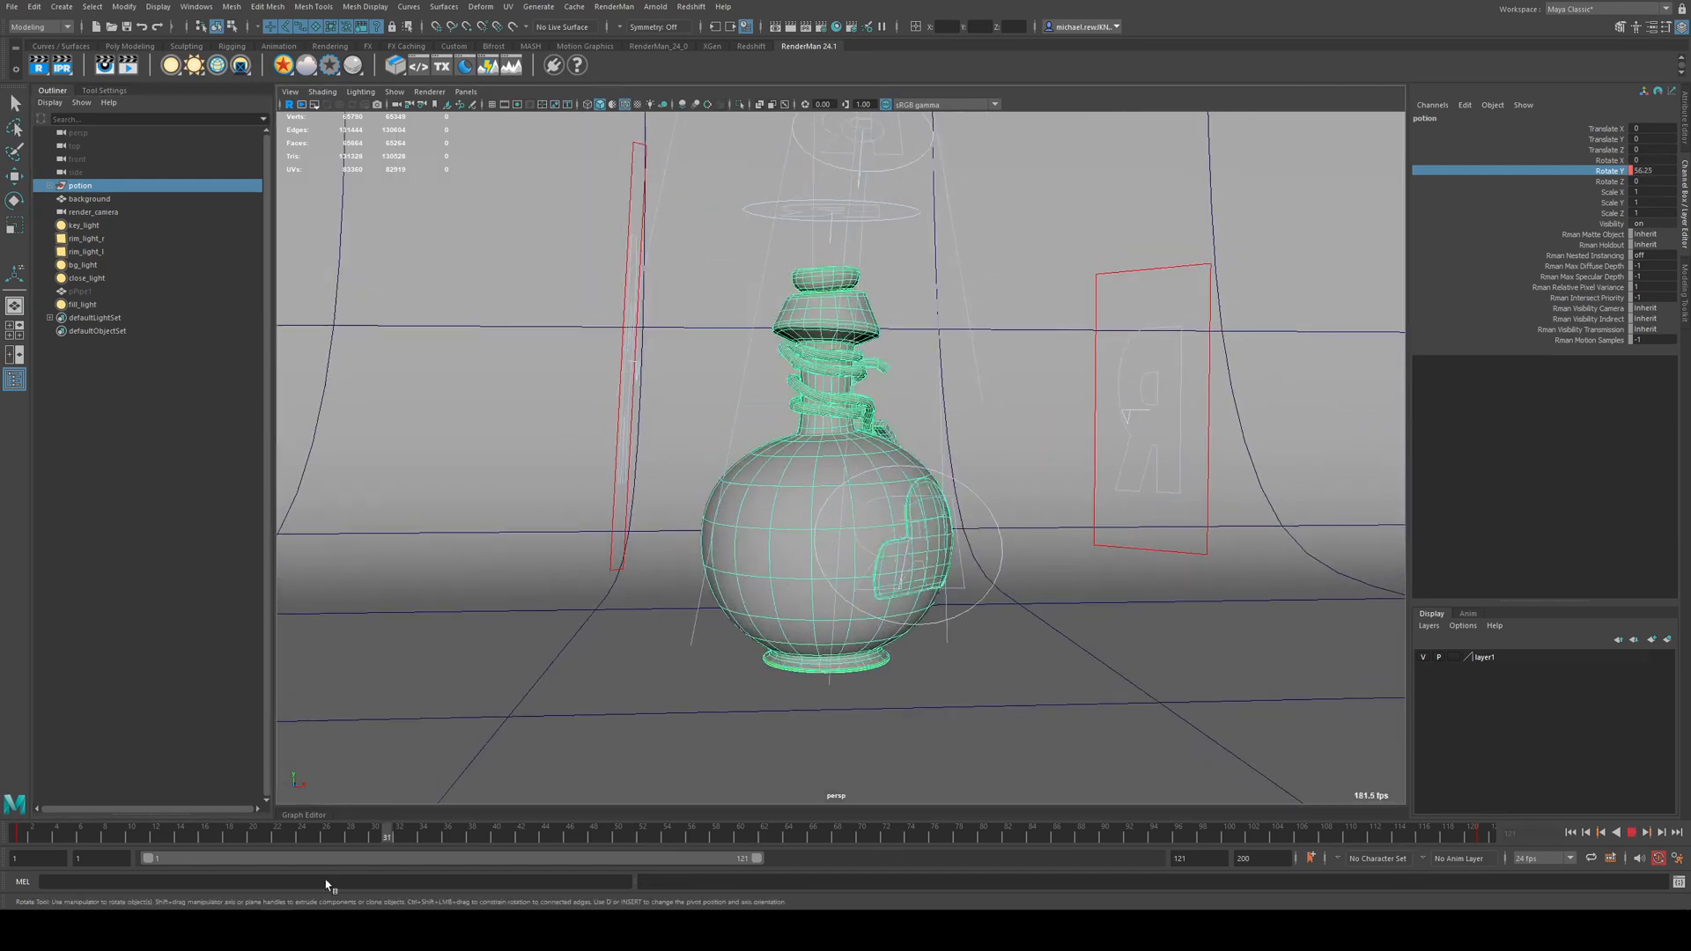
left_click(1631, 832)
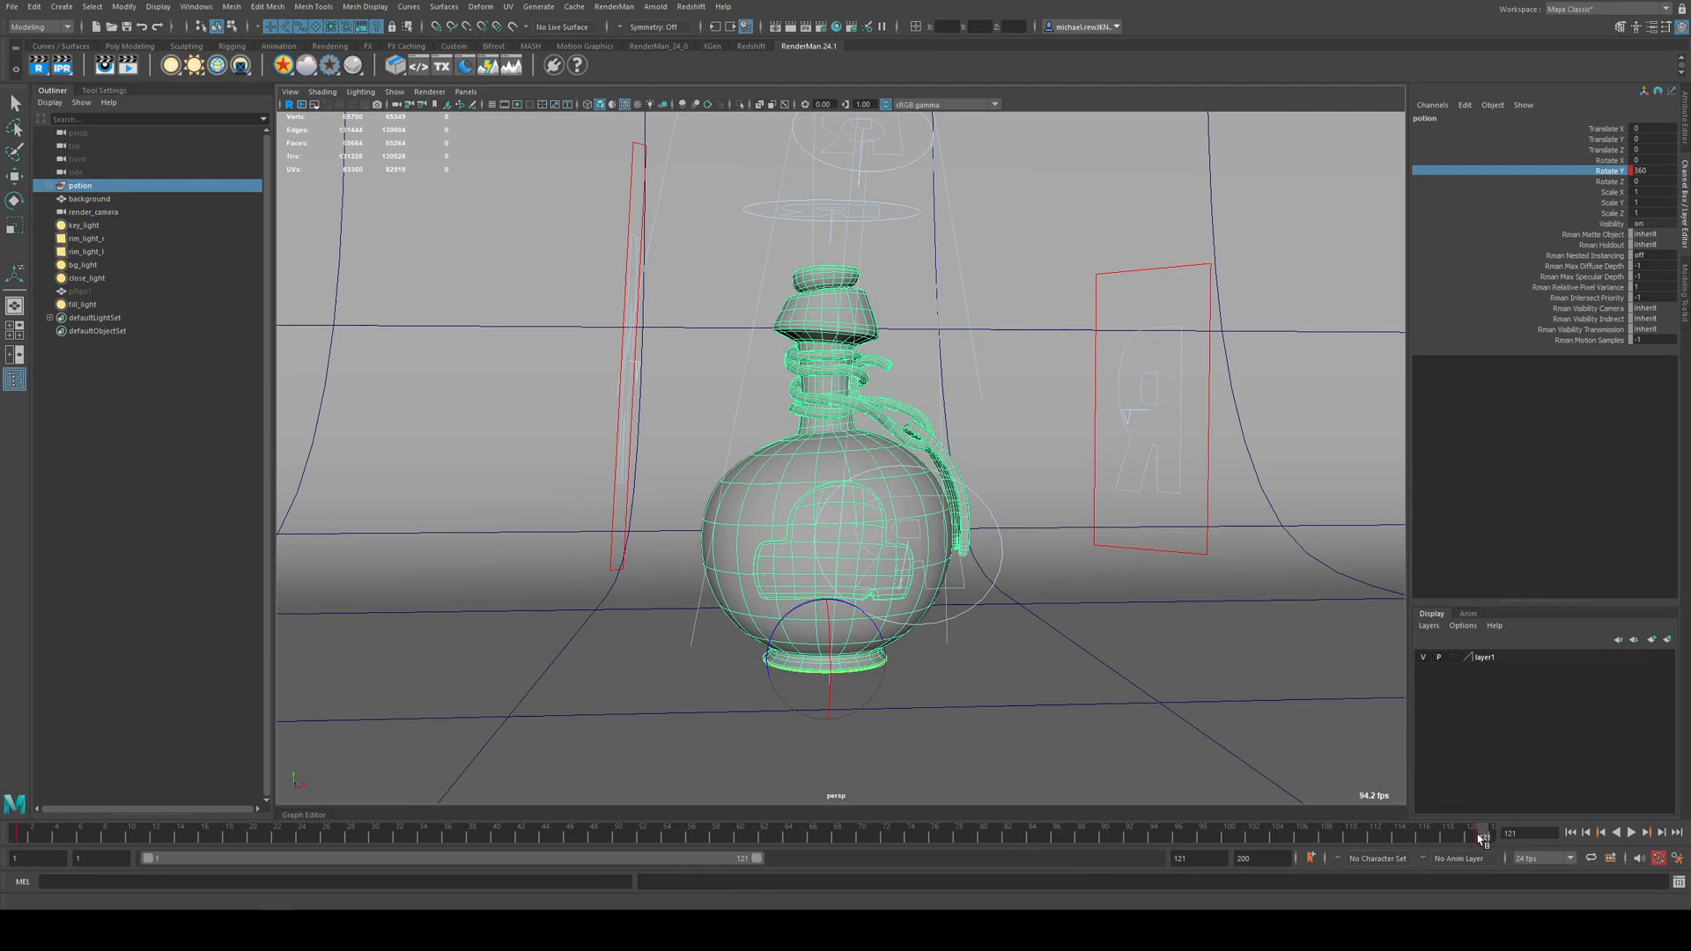
- Shorten the playback range to end at frame 120 and play the turntable as a loop
left_click_drag(763, 863, 757, 860)
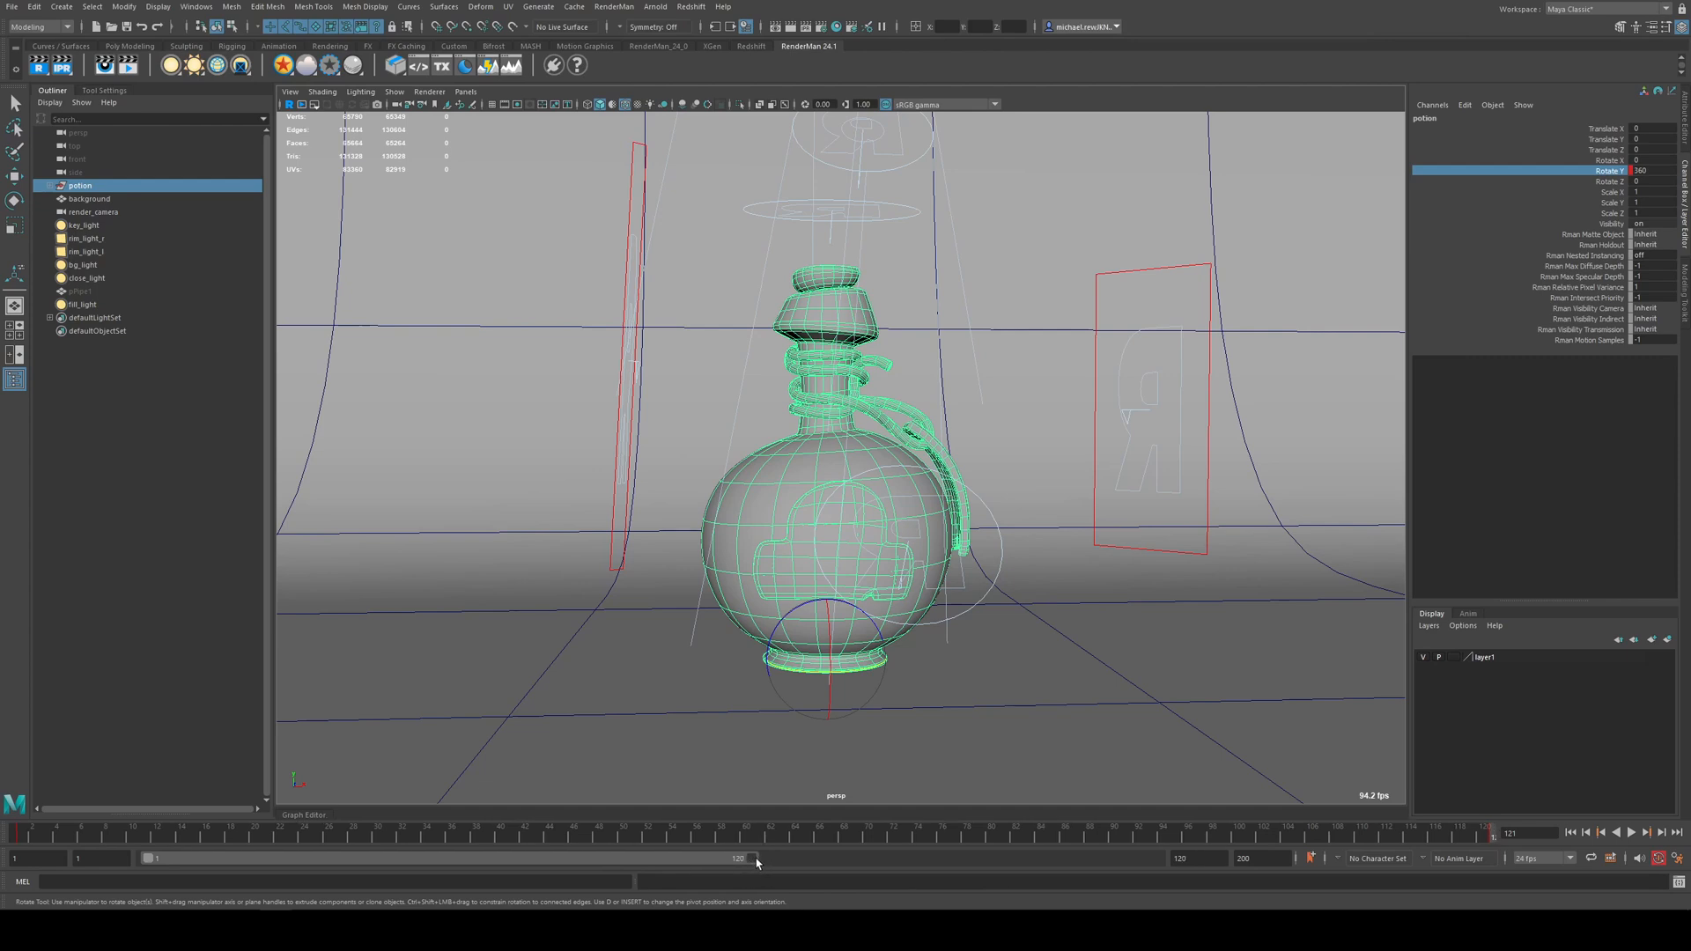
left_click(33, 836)
left_click(1631, 833)
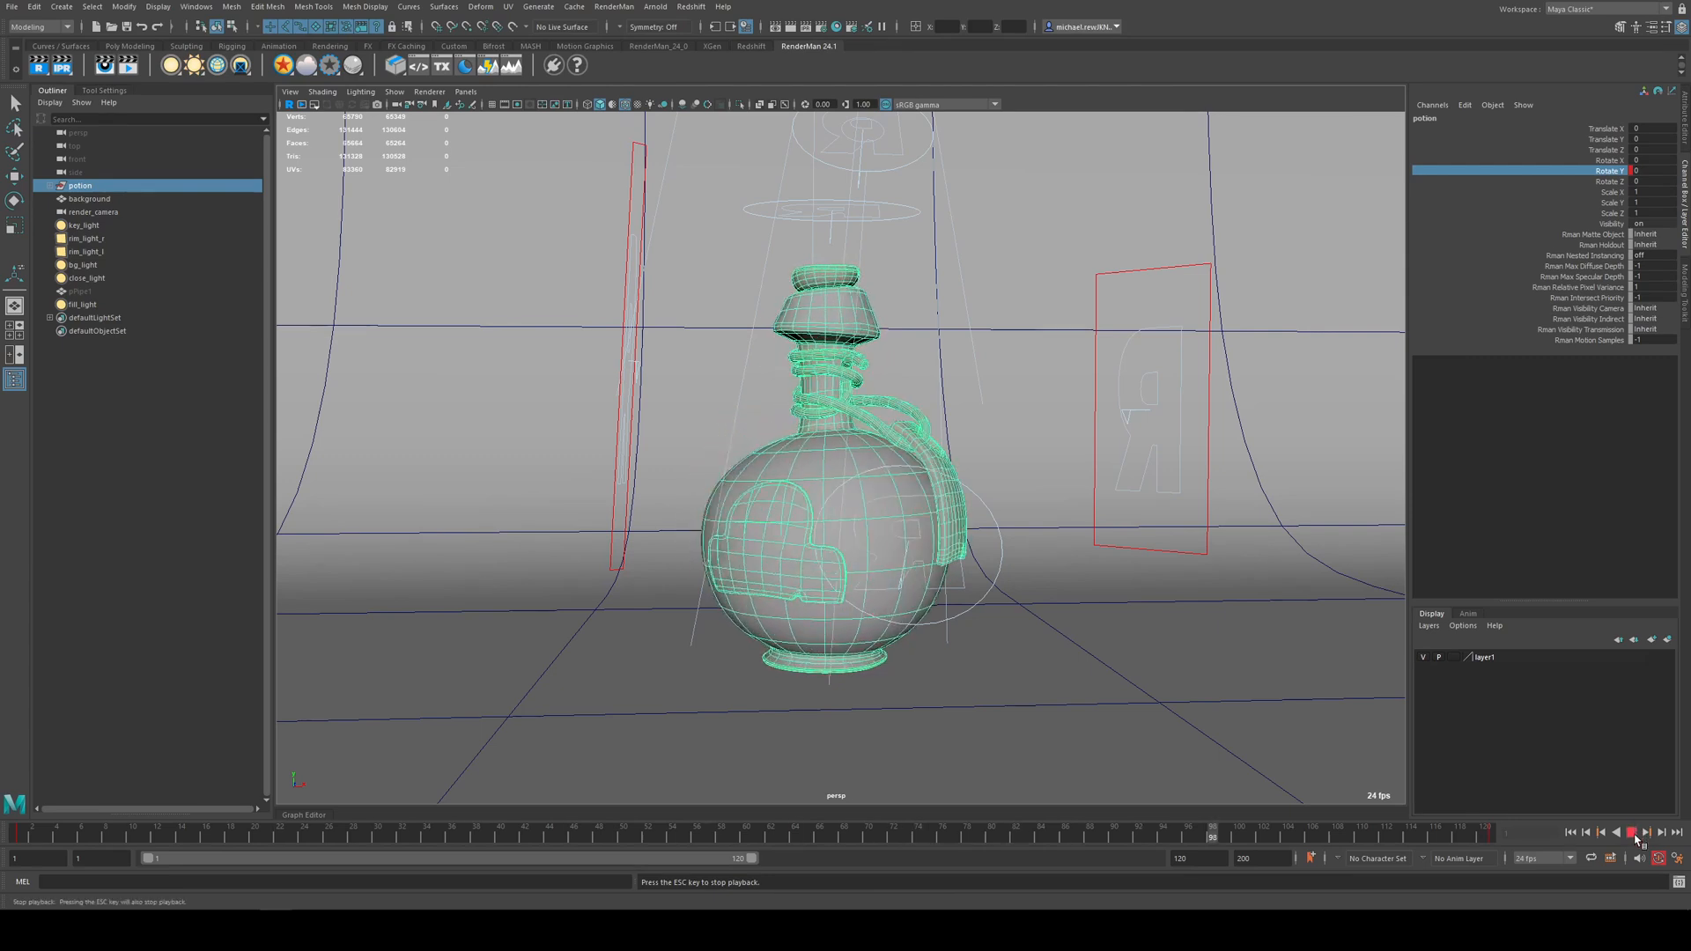
left_click(1631, 833)
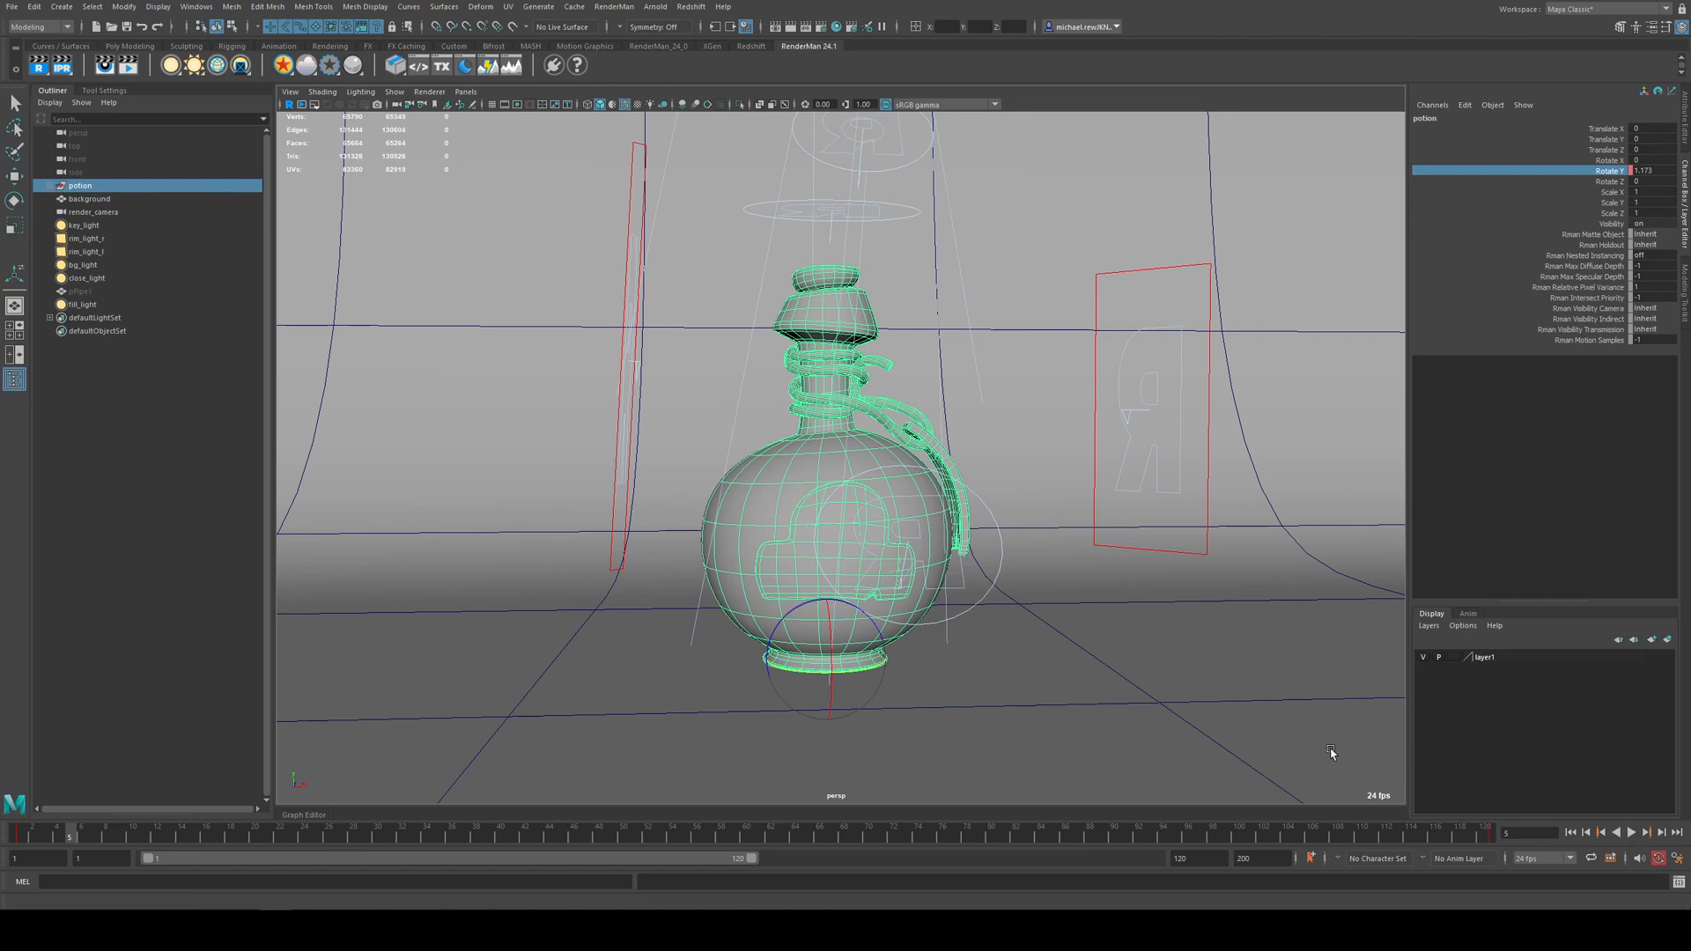
- In the Graph Editor, make the tangents of both Rotate Y keys of the potion group linear
left_click(195, 6)
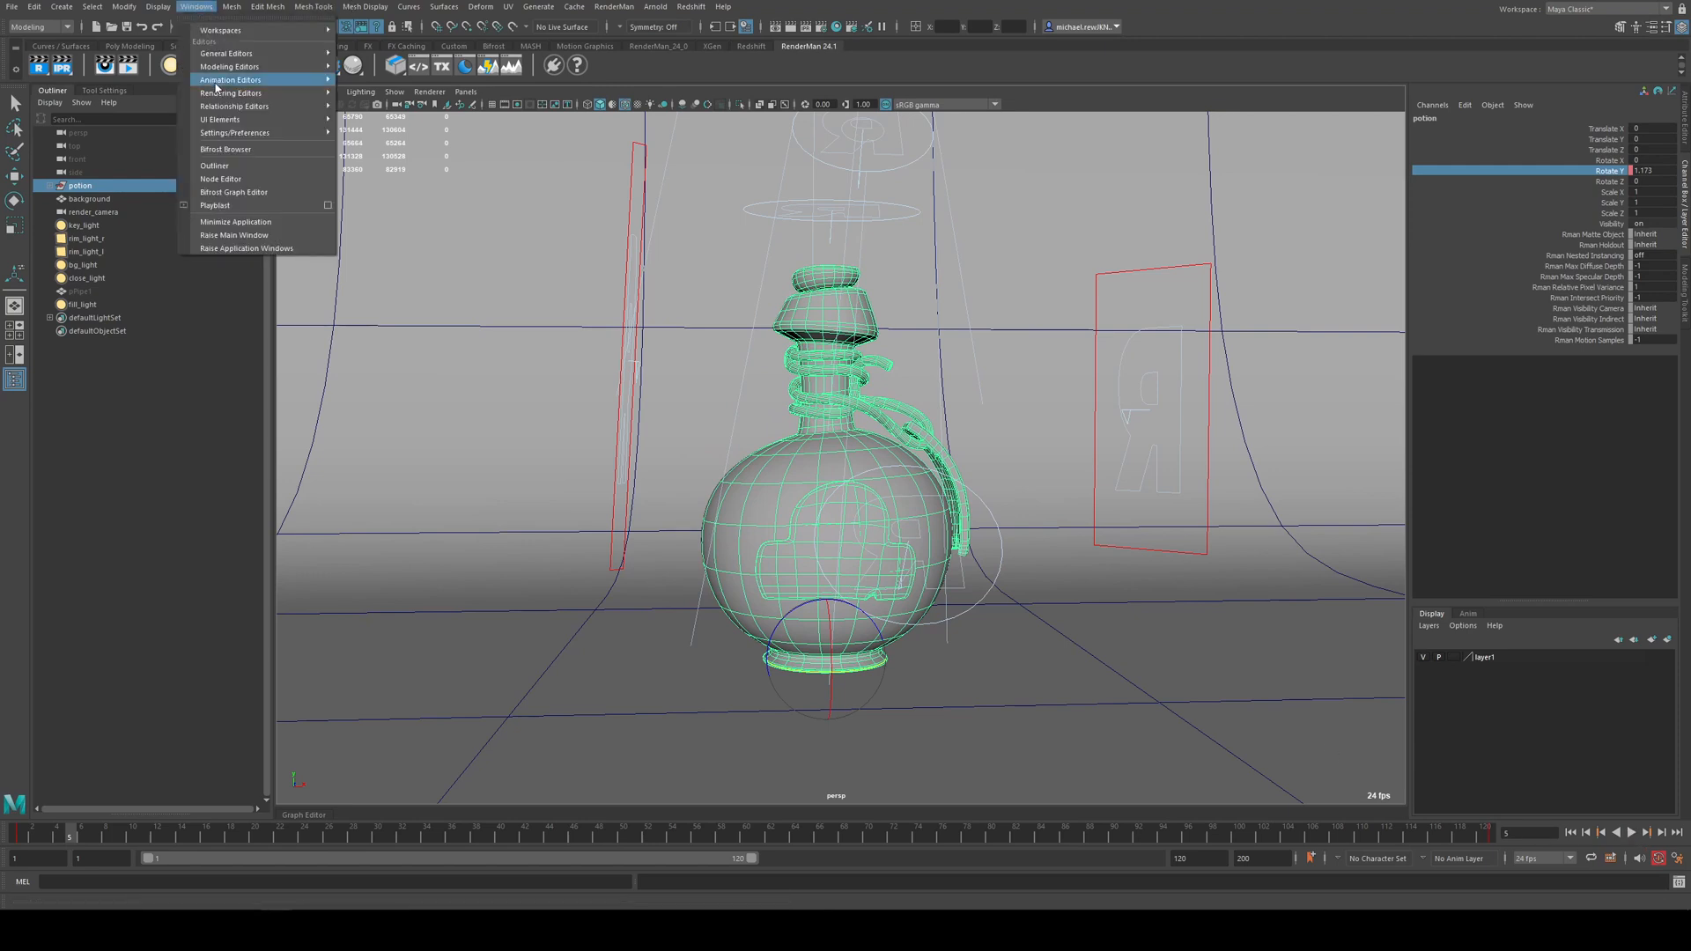
left_click(405, 86)
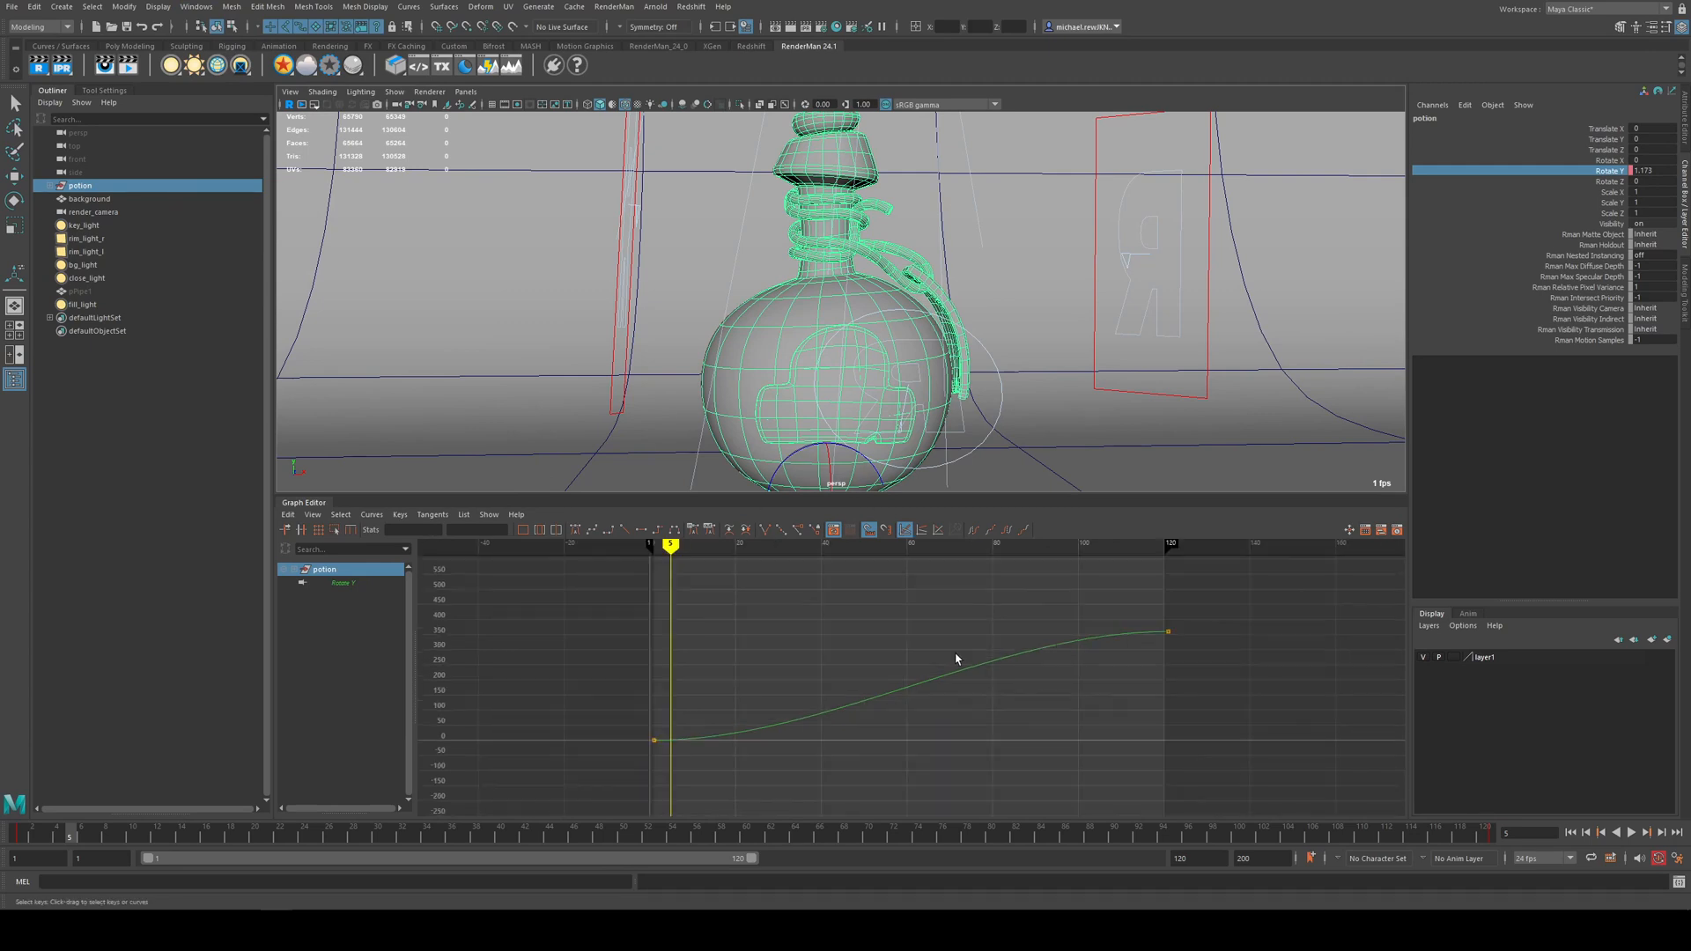
left_click_drag(1267, 586, 609, 809)
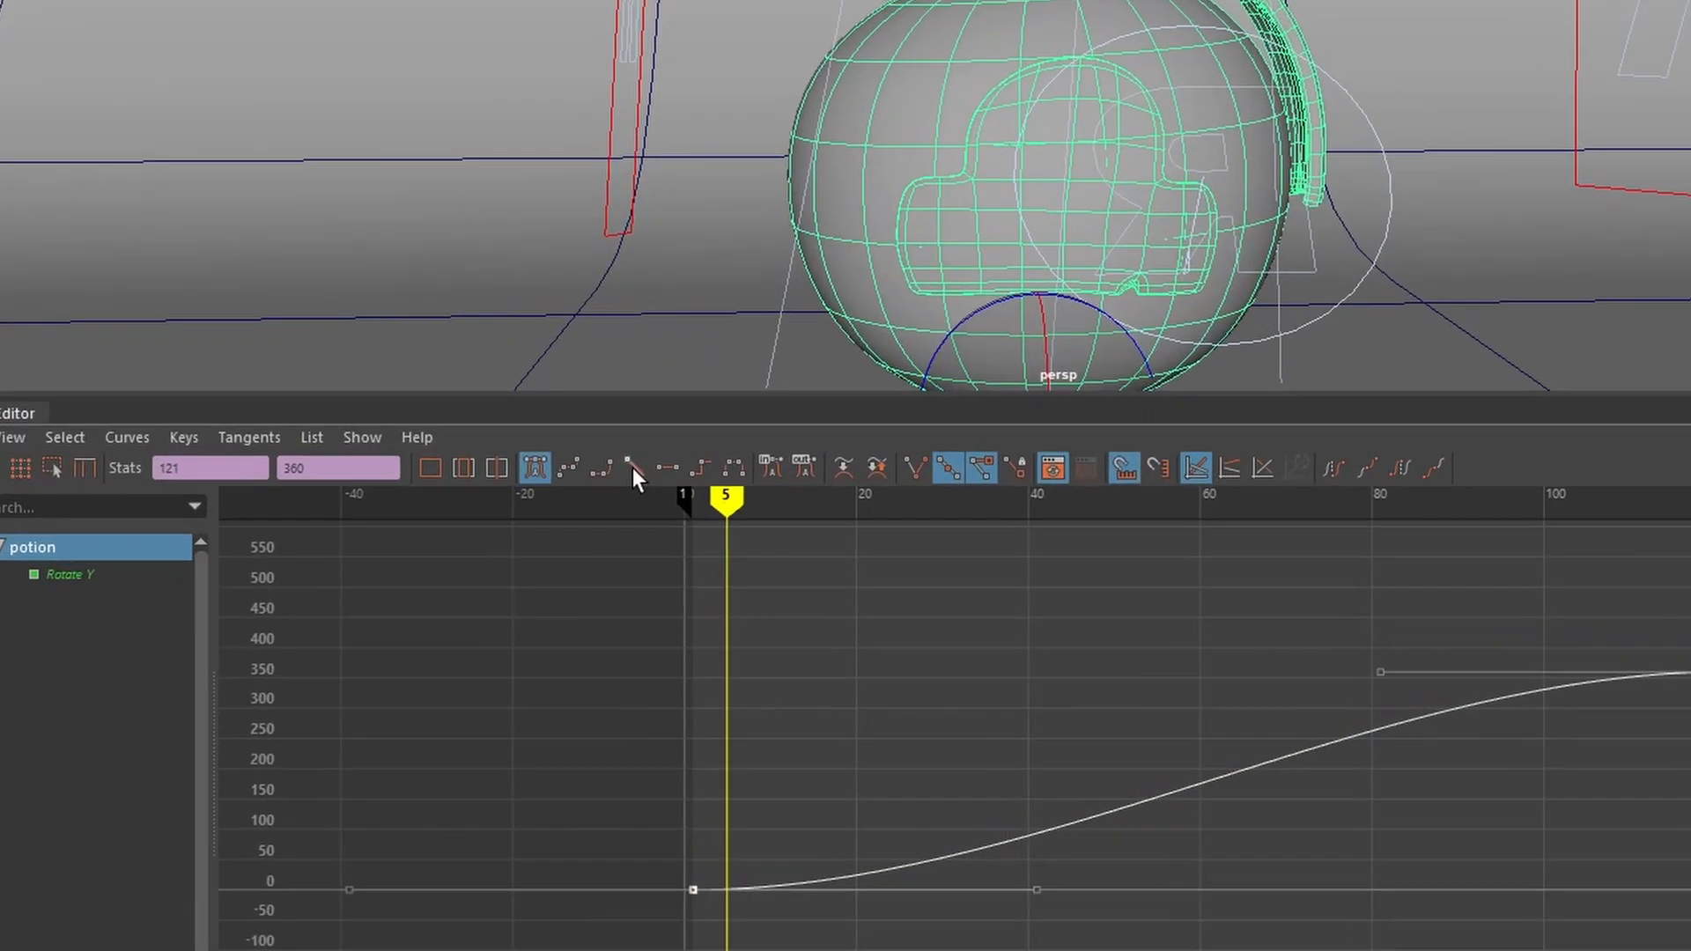
left_click(623, 530)
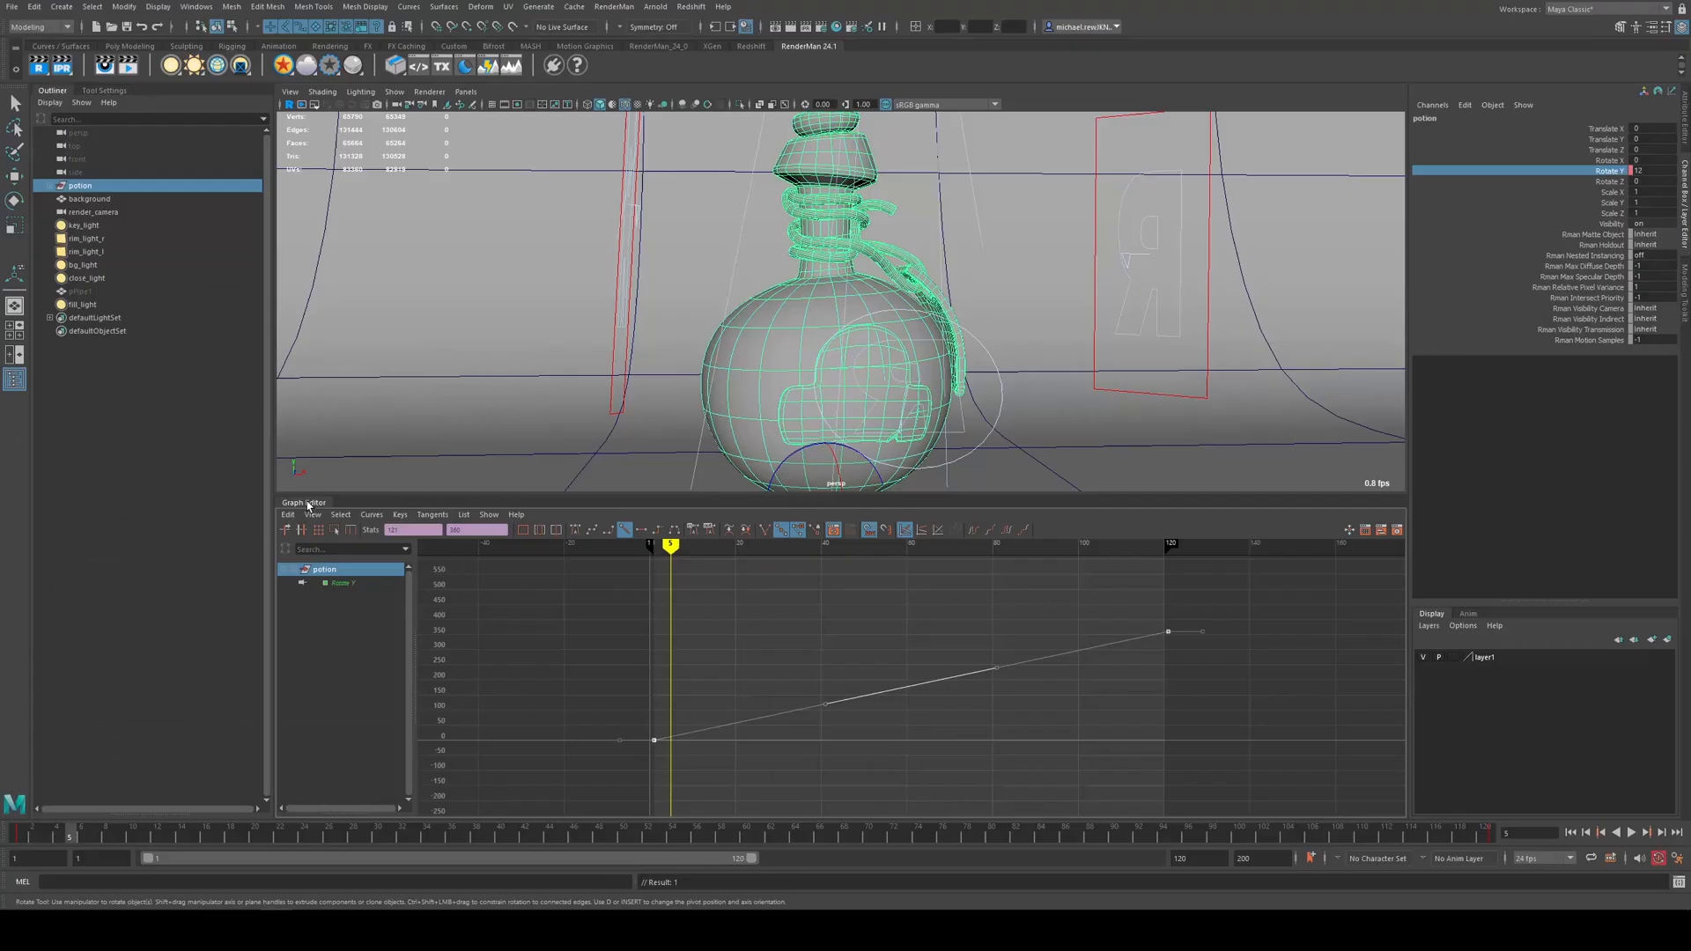
left_click(304, 499)
- Play the turntable to check for constant rotation speed, and return to frame 1
left_click(1631, 833)
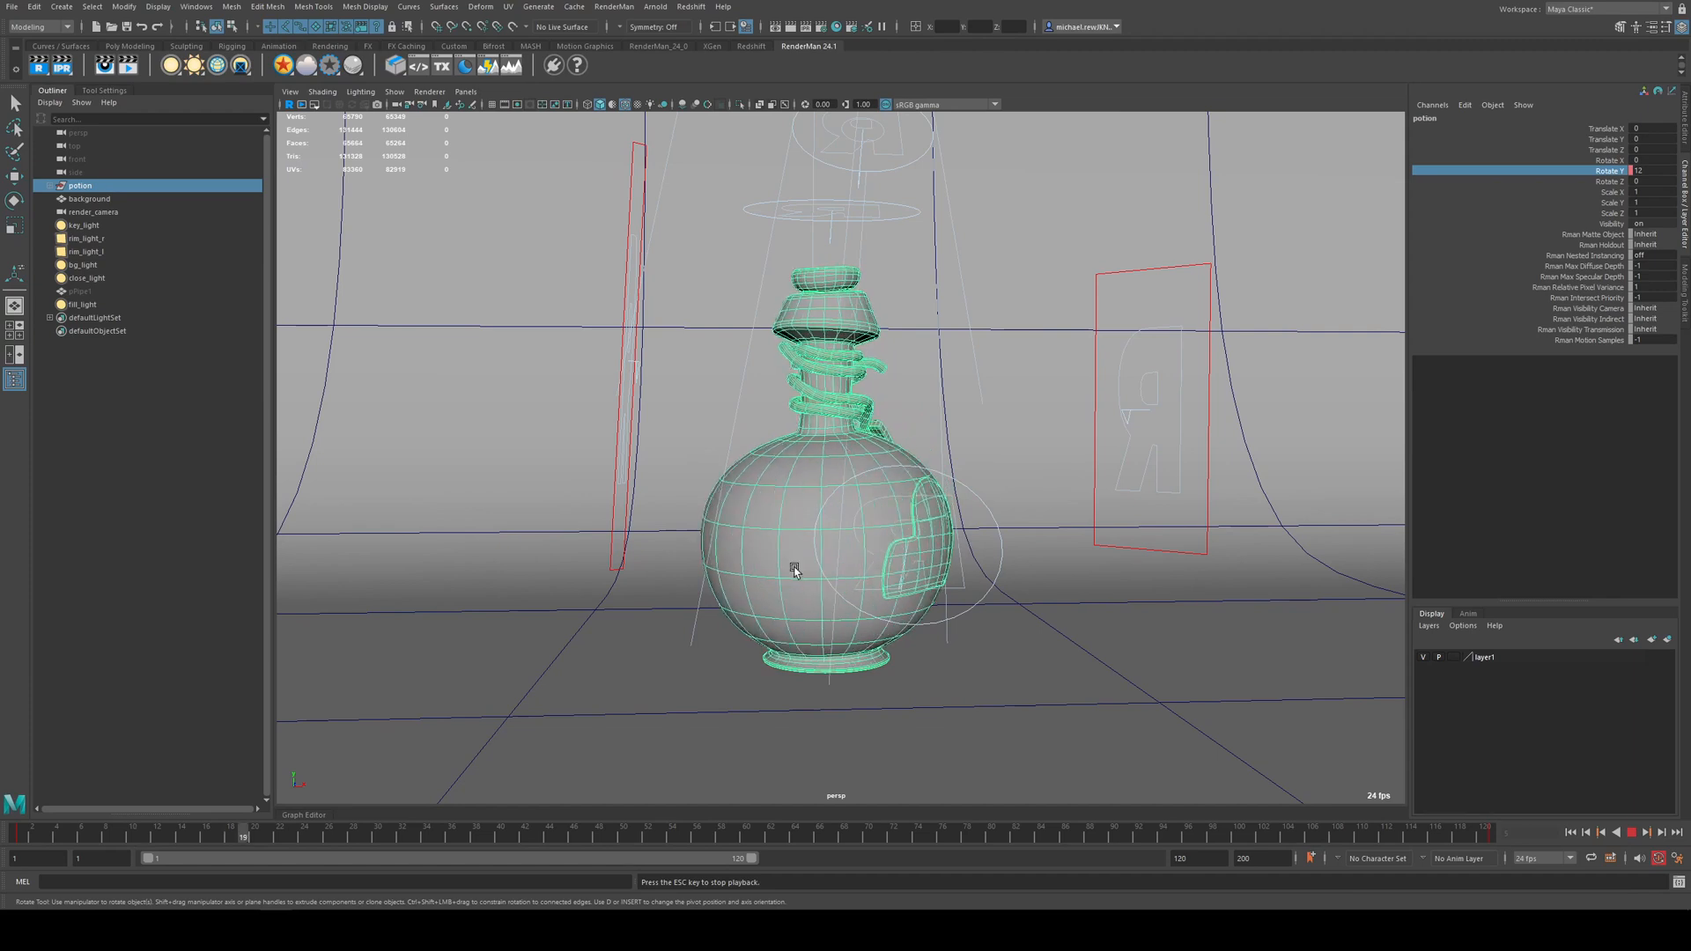
left_click_drag(990, 438, 976, 424, "alt")
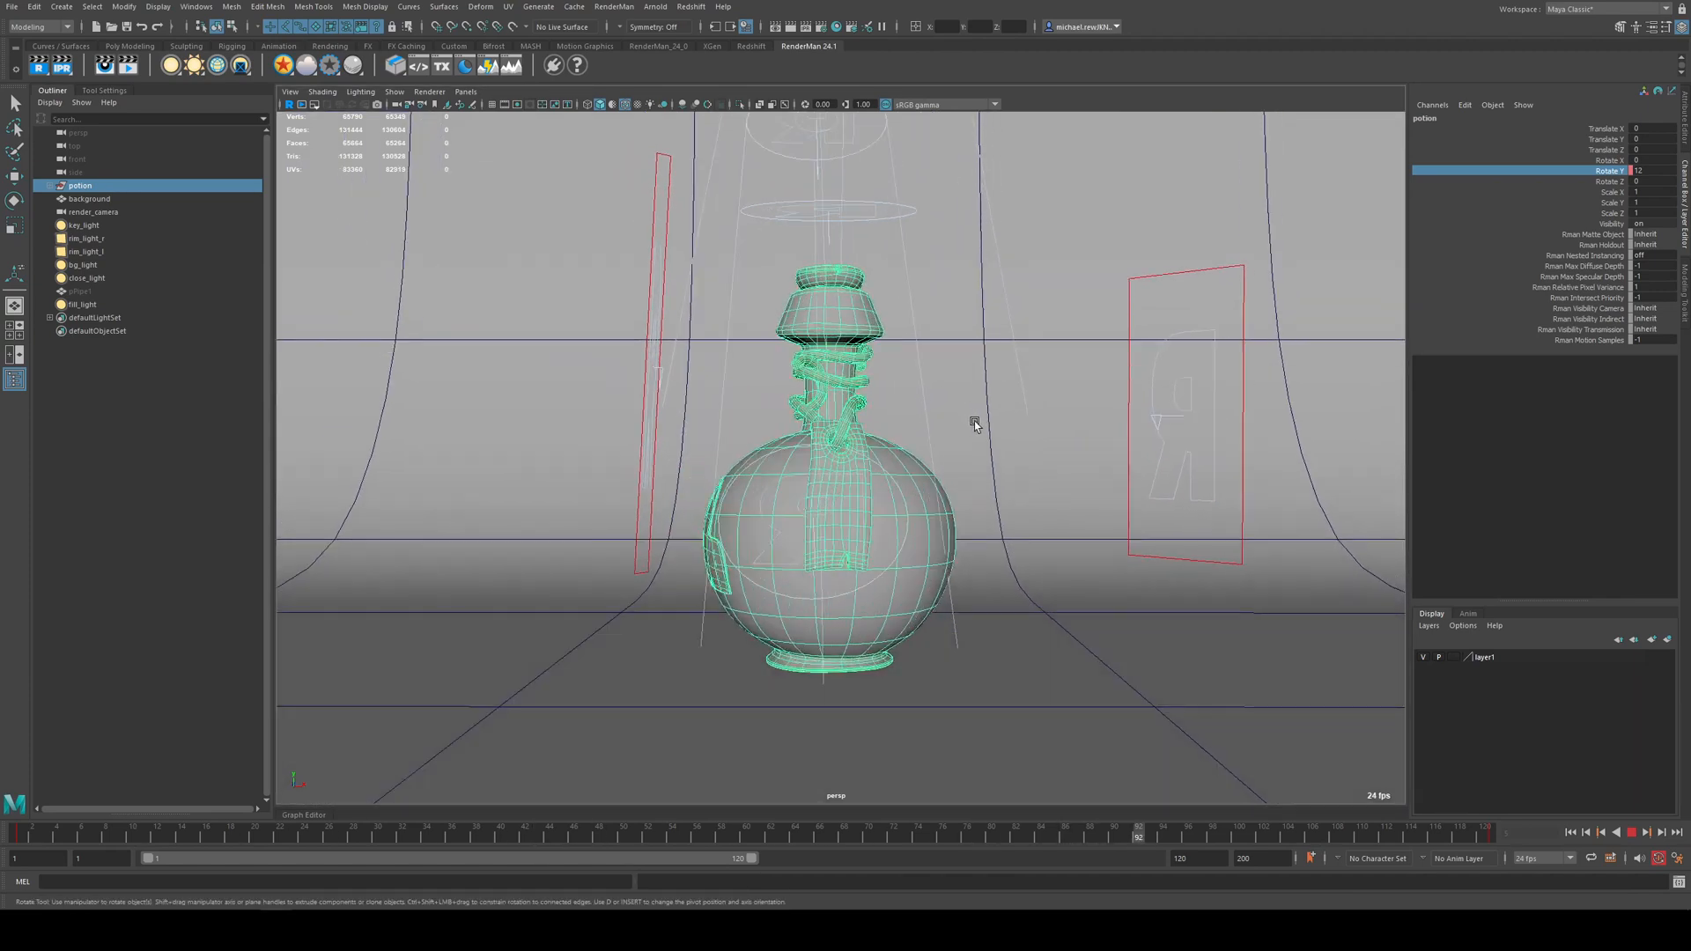
left_click(1633, 835)
key("e")
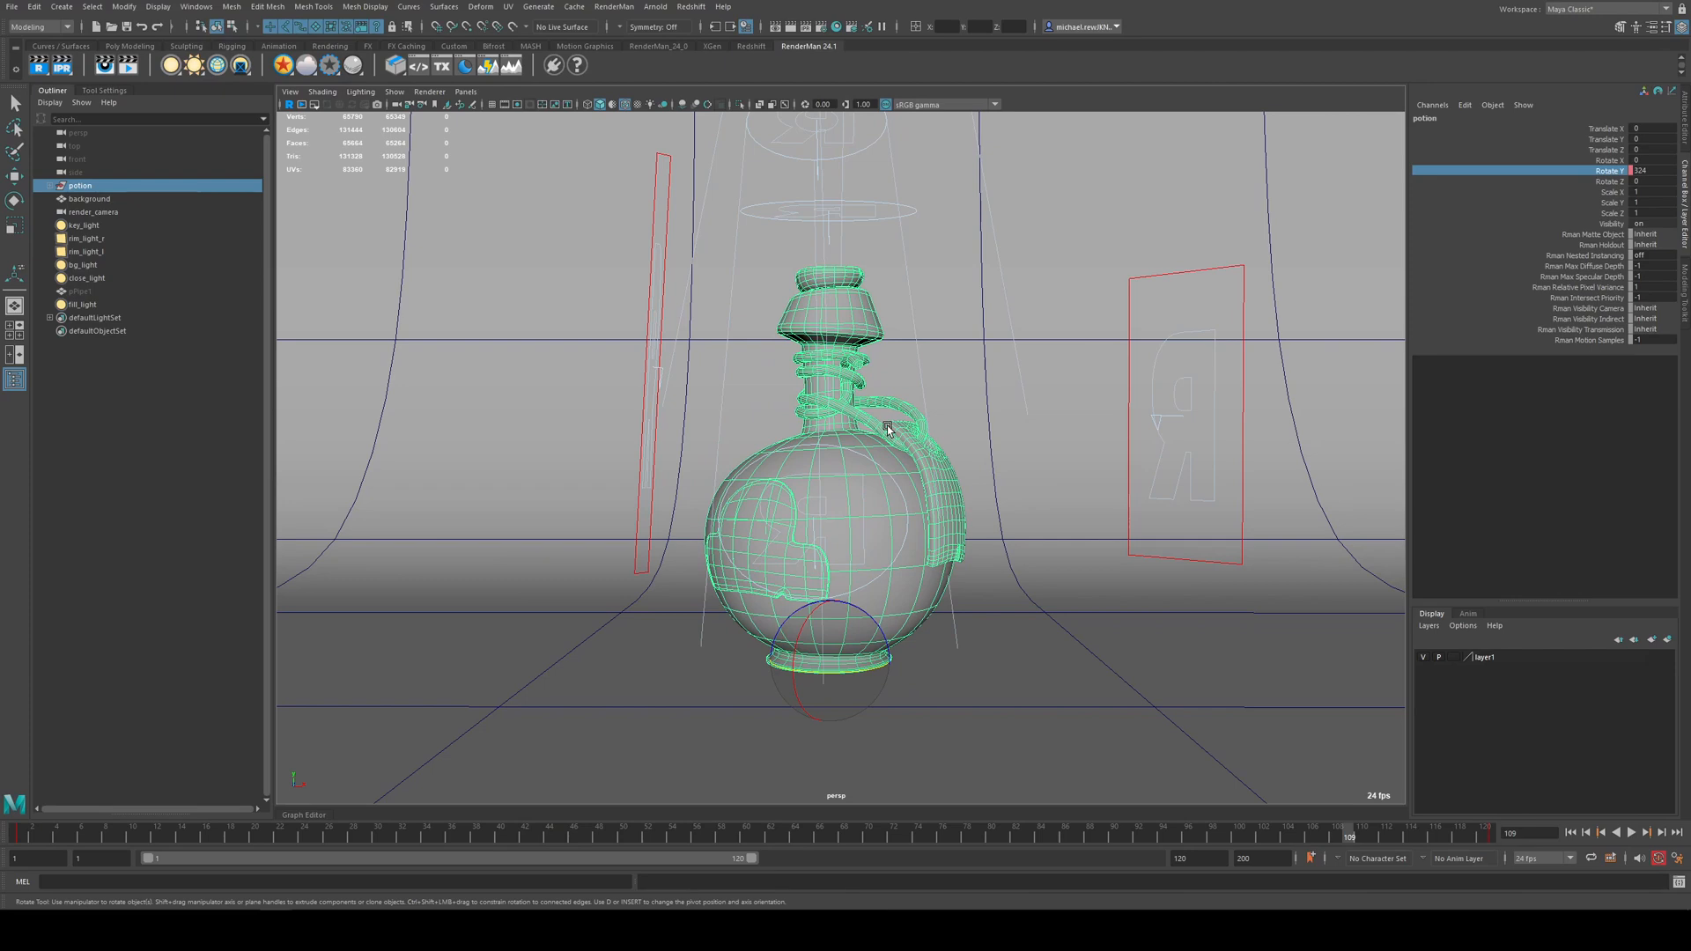
key("alt+shift+v")
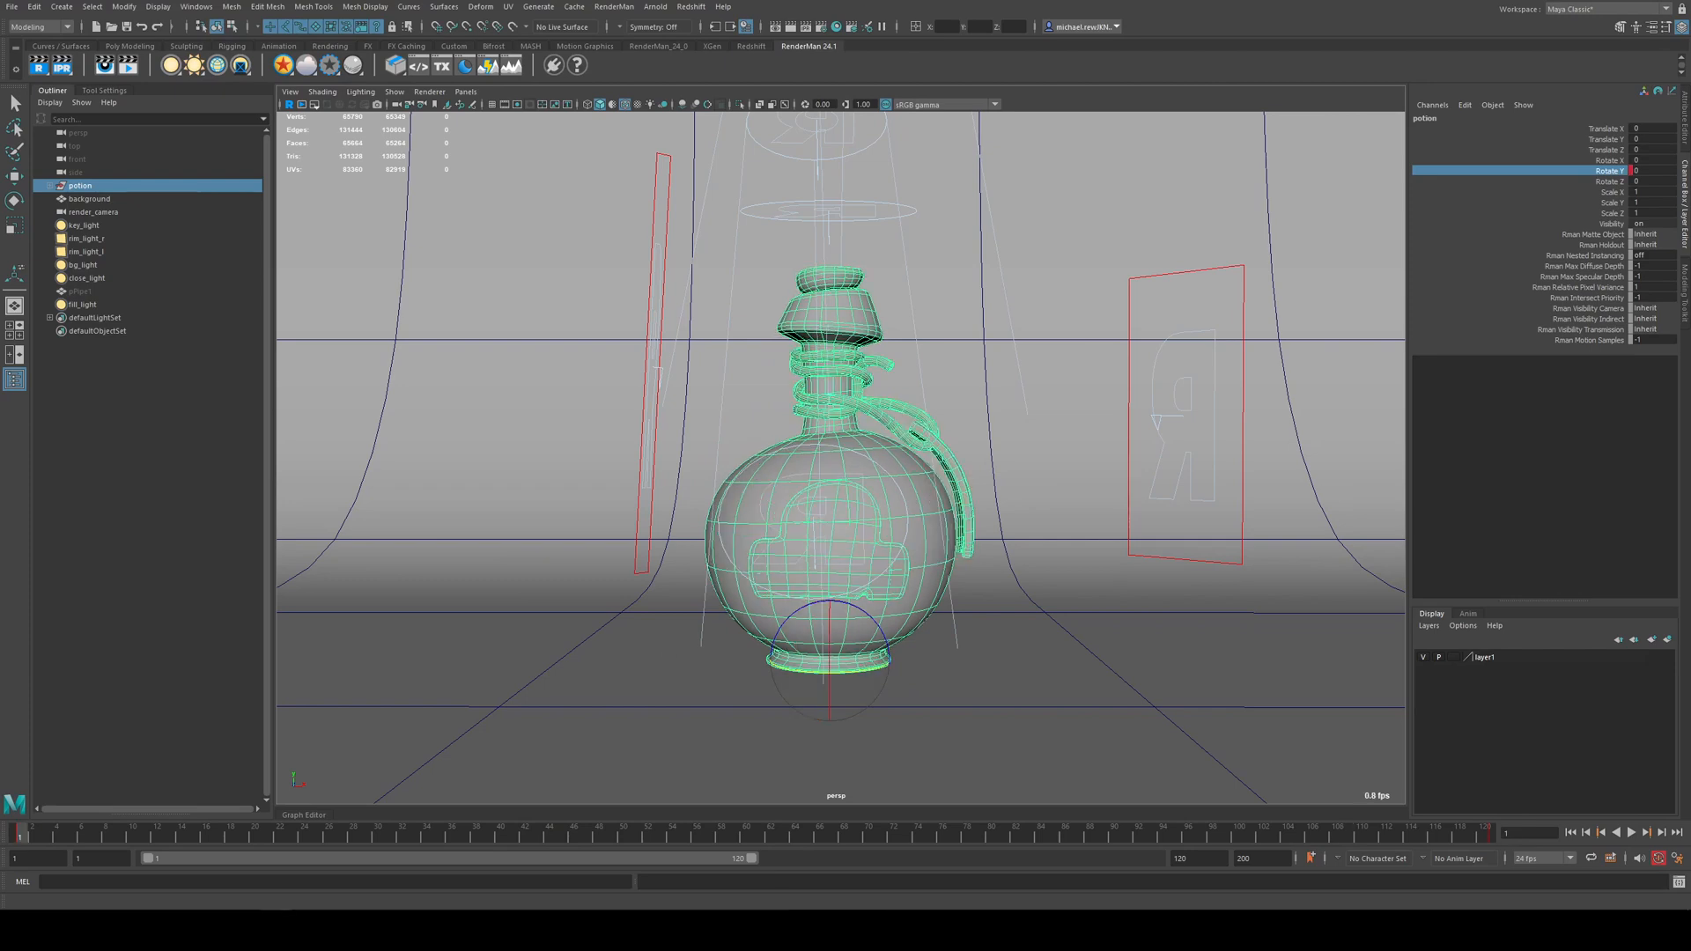
- In the common render settings, choose Animation as the frame range mode and render_camera as the renderable camera
left_click(822, 28)
left_click_drag(440, 124, 491, 122)
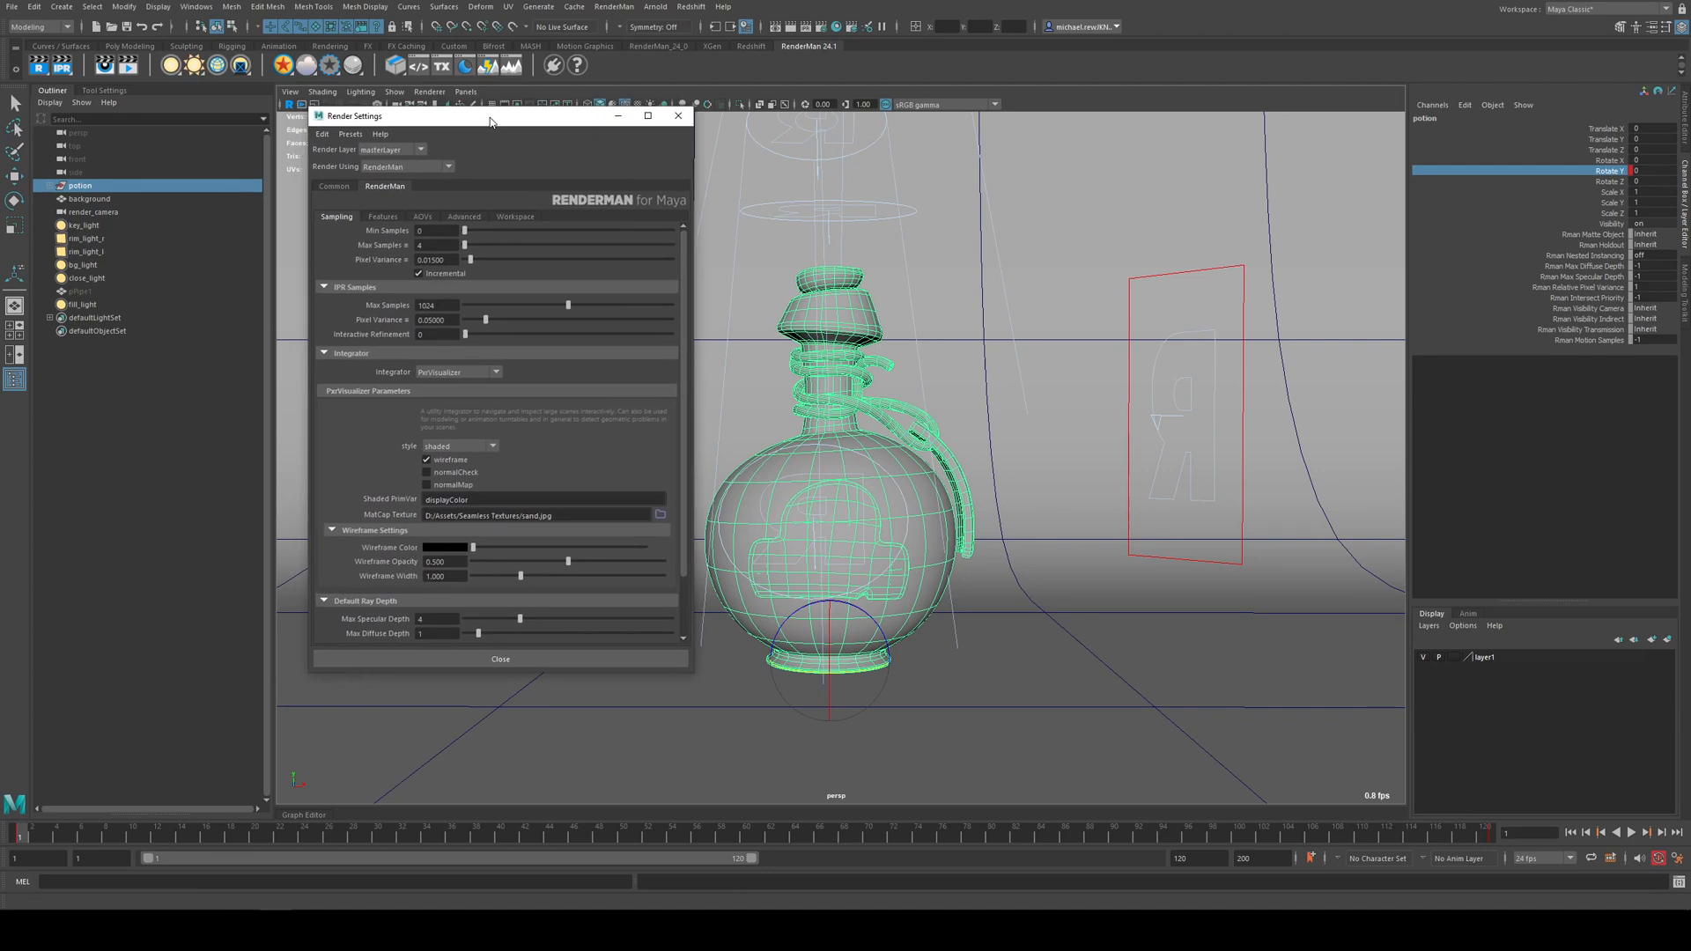
left_click(342, 187)
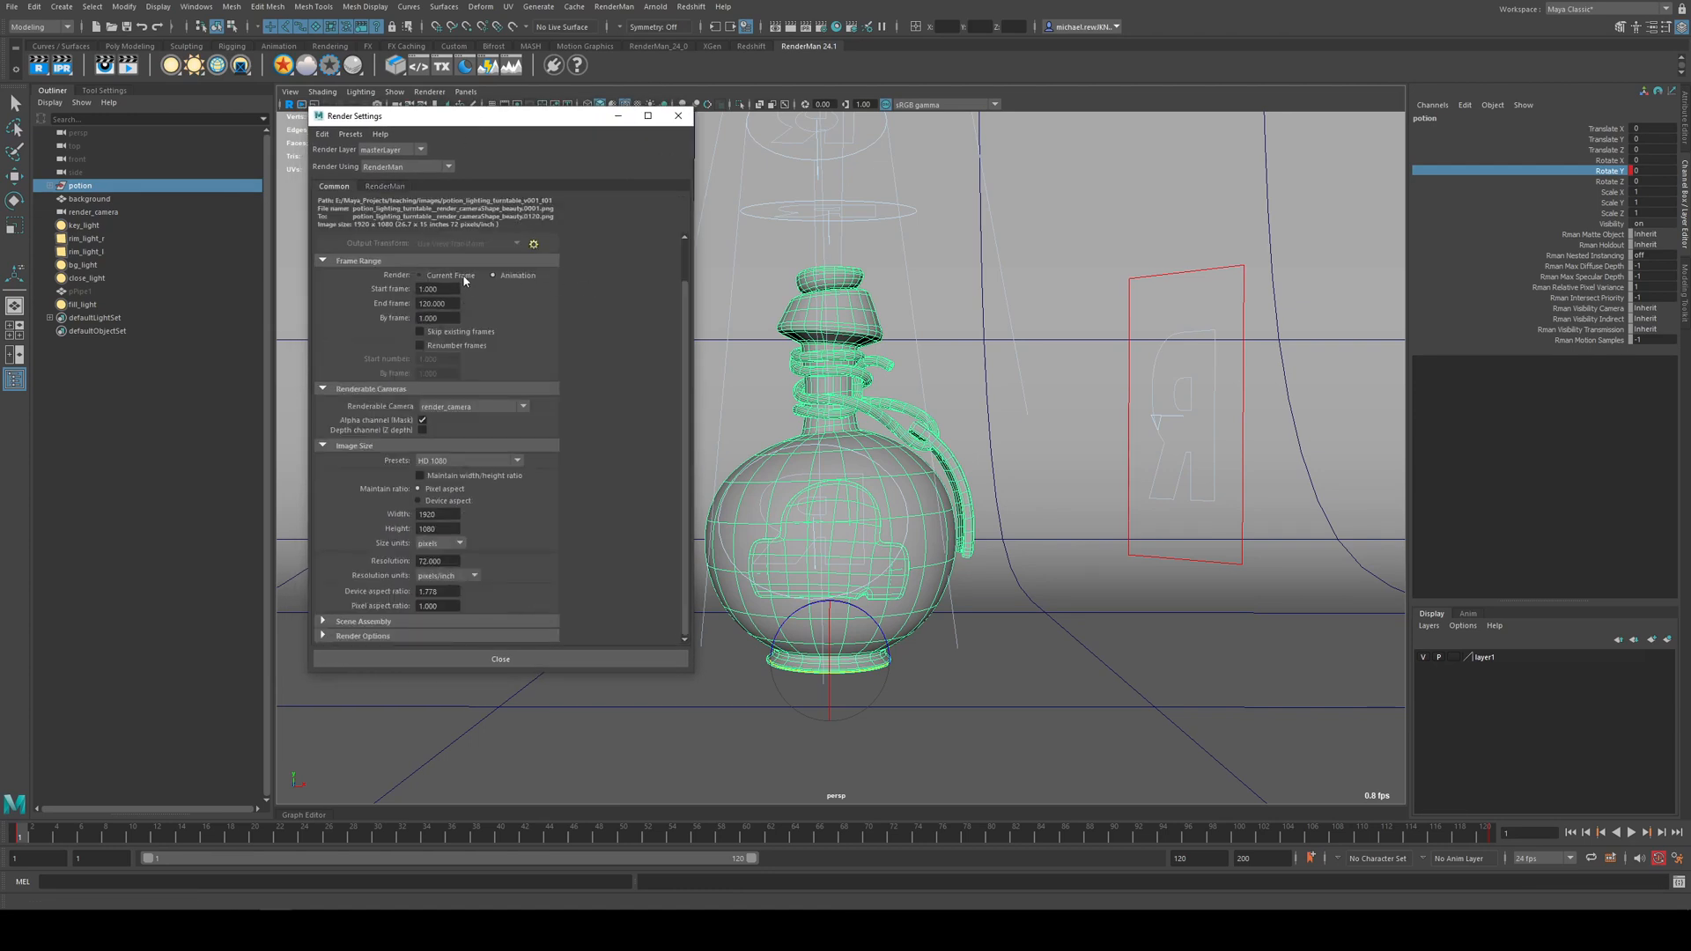
left_click(421, 276)
left_click(493, 276)
left_click(481, 408)
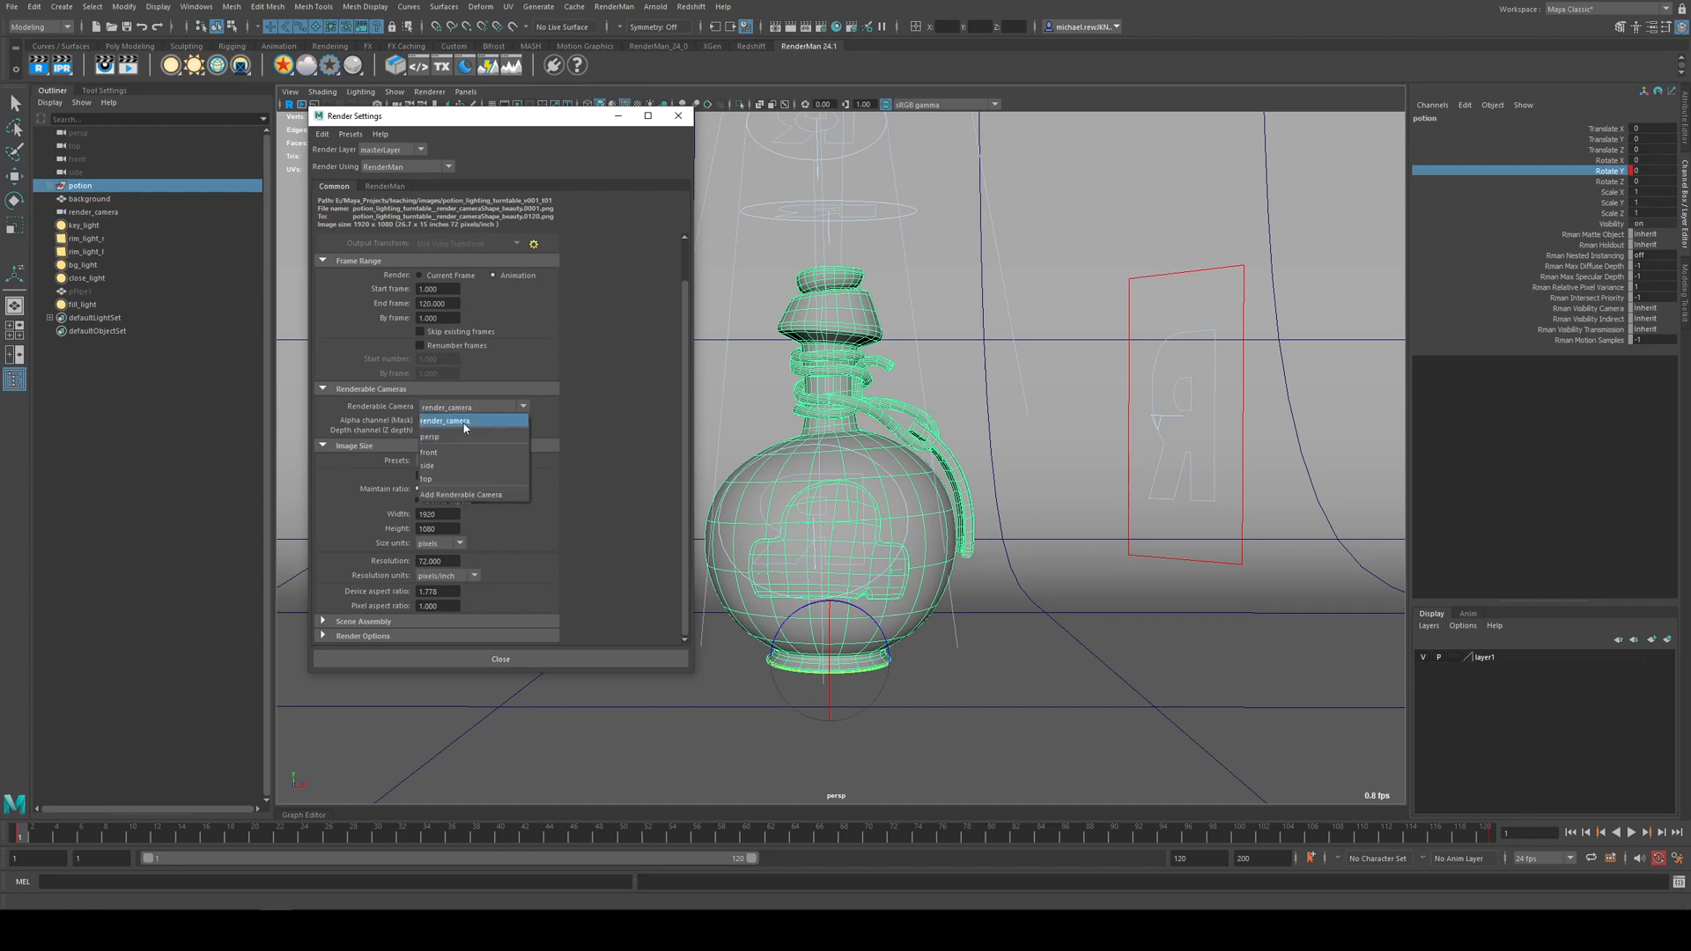
left_click(472, 422)
- Change the beauty AOV's display type to d_openexr and back to d_png, and close the render settings
left_click(384, 186)
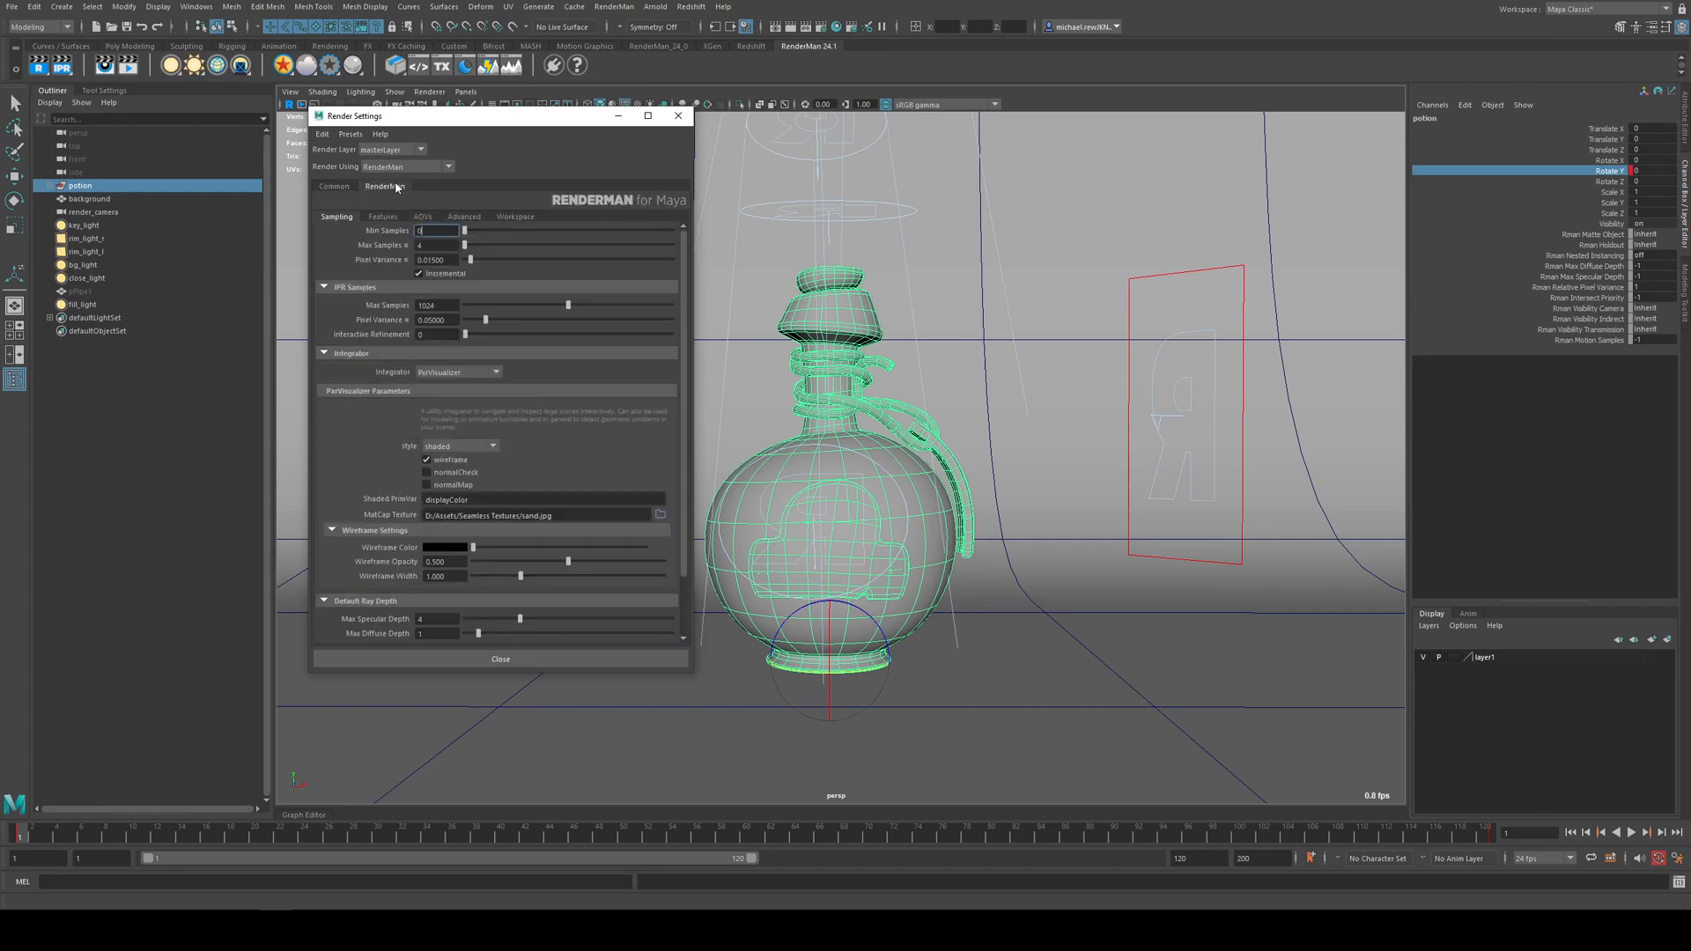
left_click(422, 217)
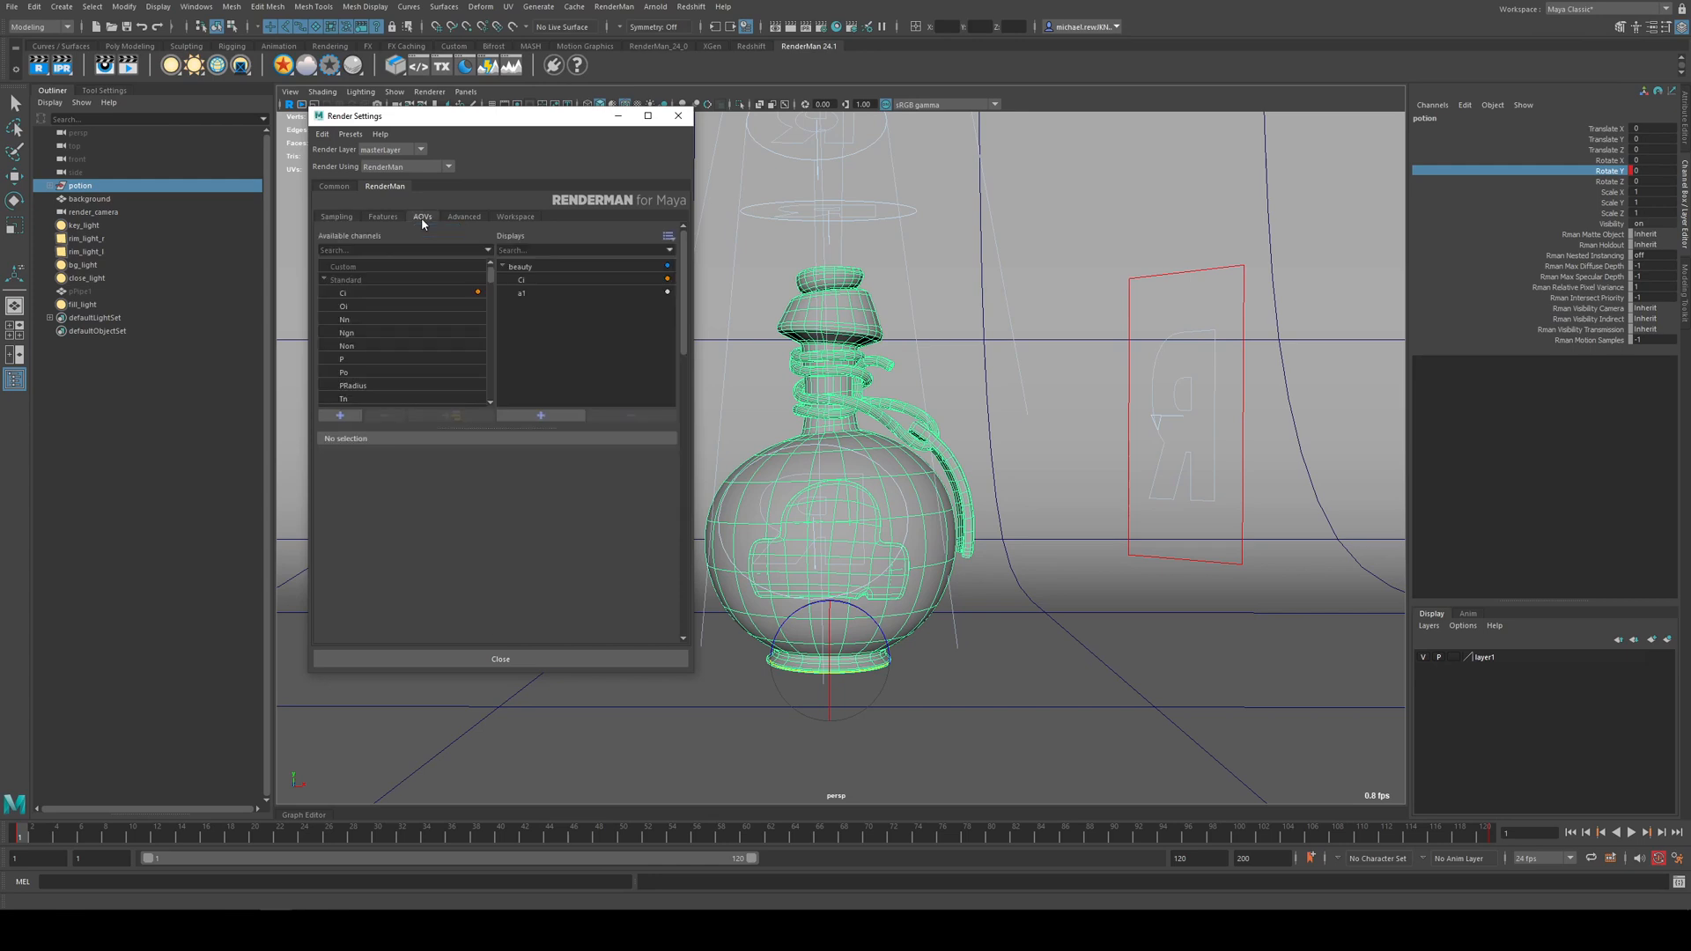
left_click(551, 267)
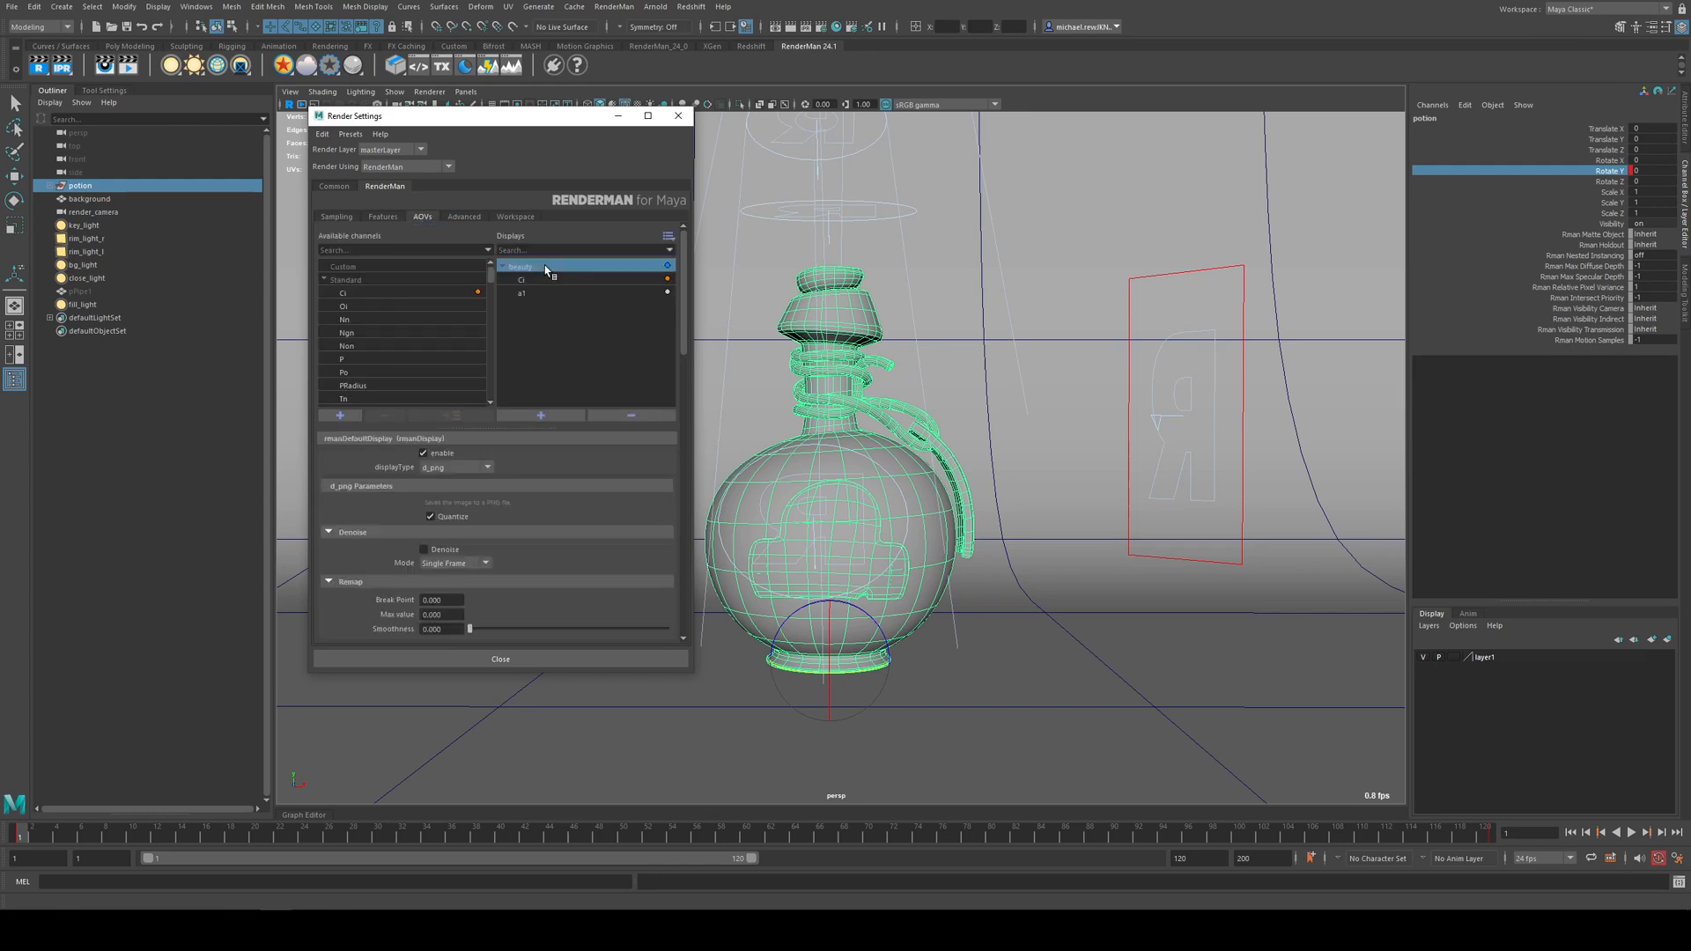
mouse_move(572, 277)
left_mouse_down()
mouse_move(508, 268)
mouse_move(543, 279)
left_mouse_up()
left_click(438, 470)
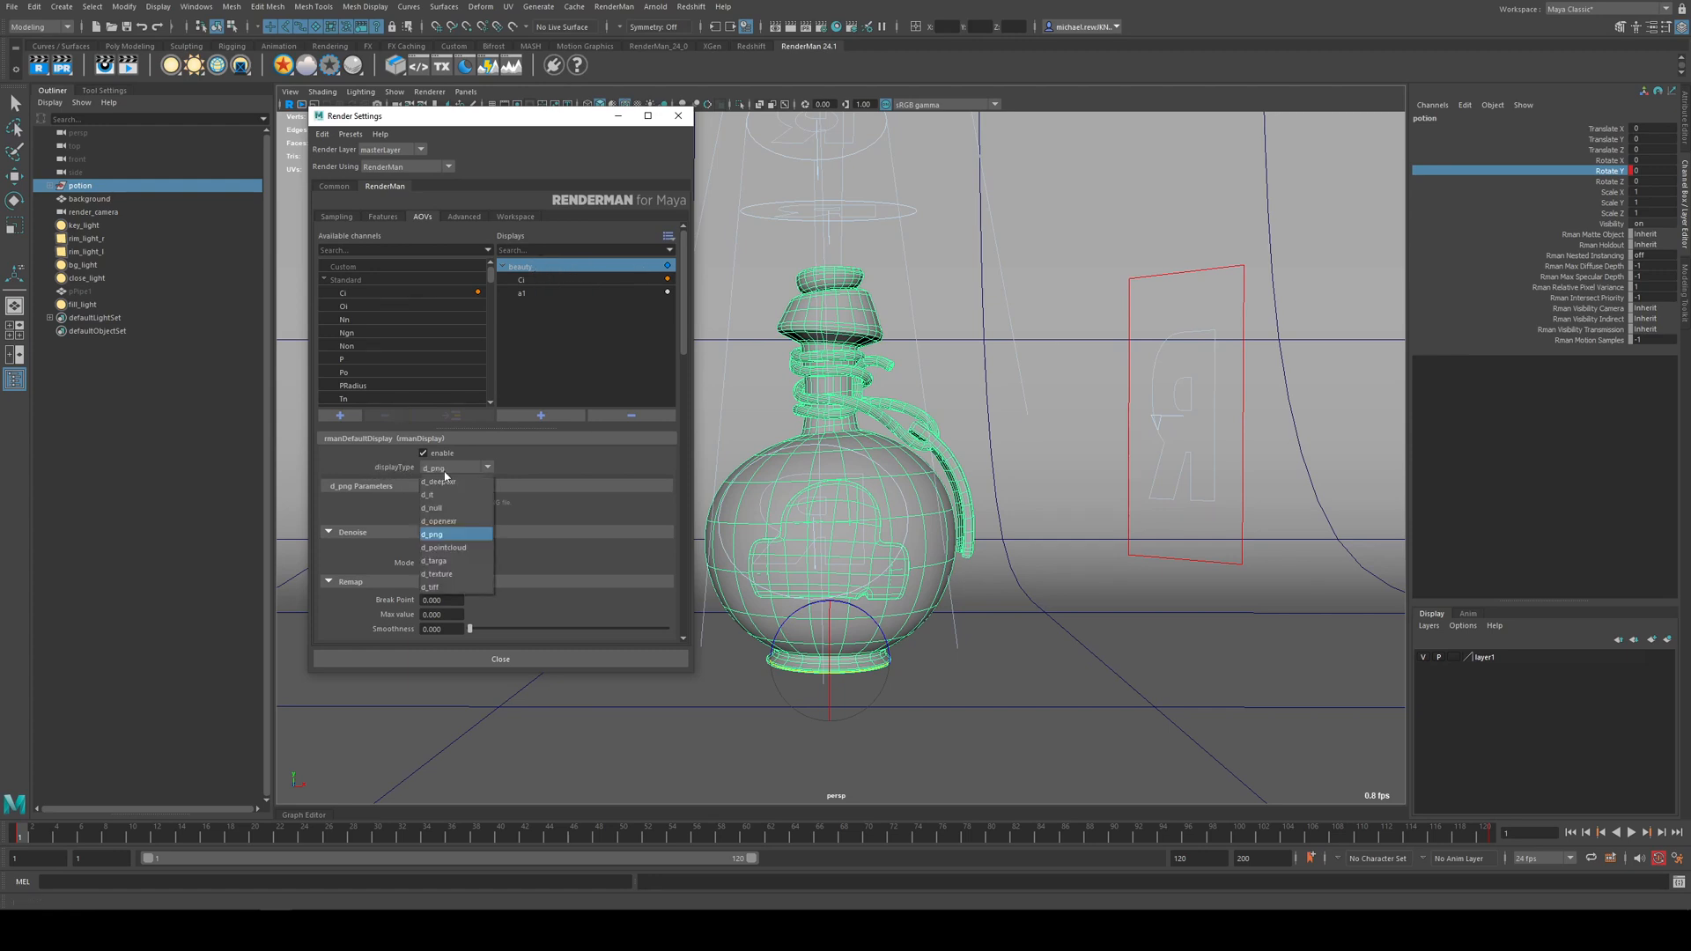
left_click(444, 522)
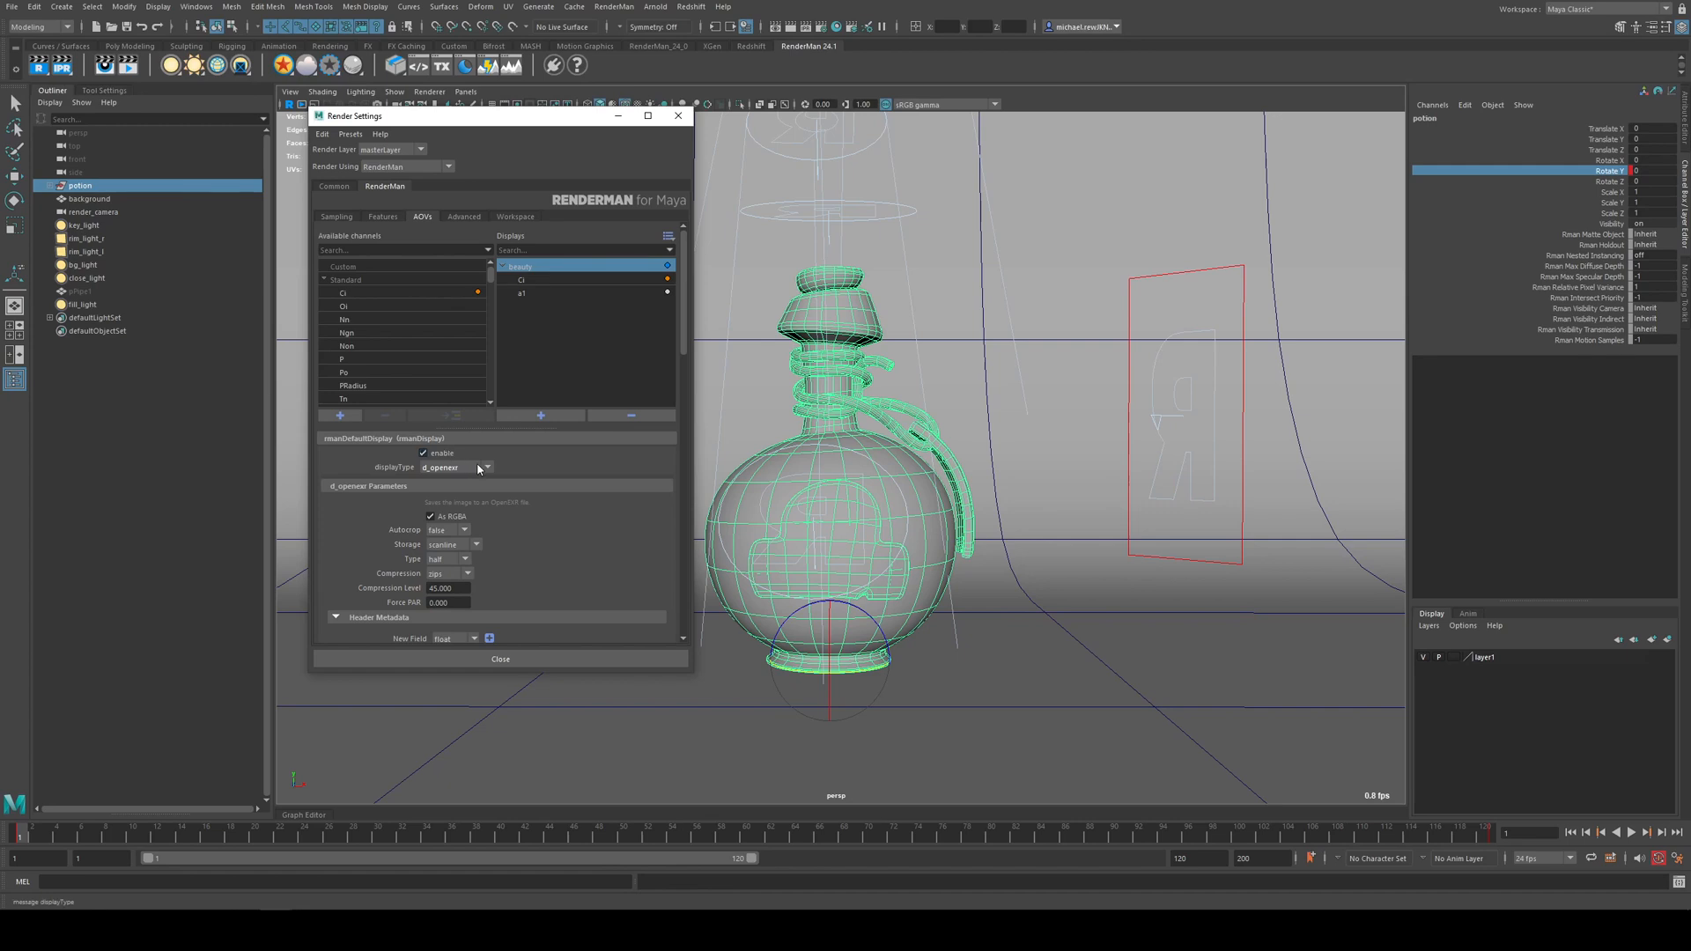
left_click(478, 465)
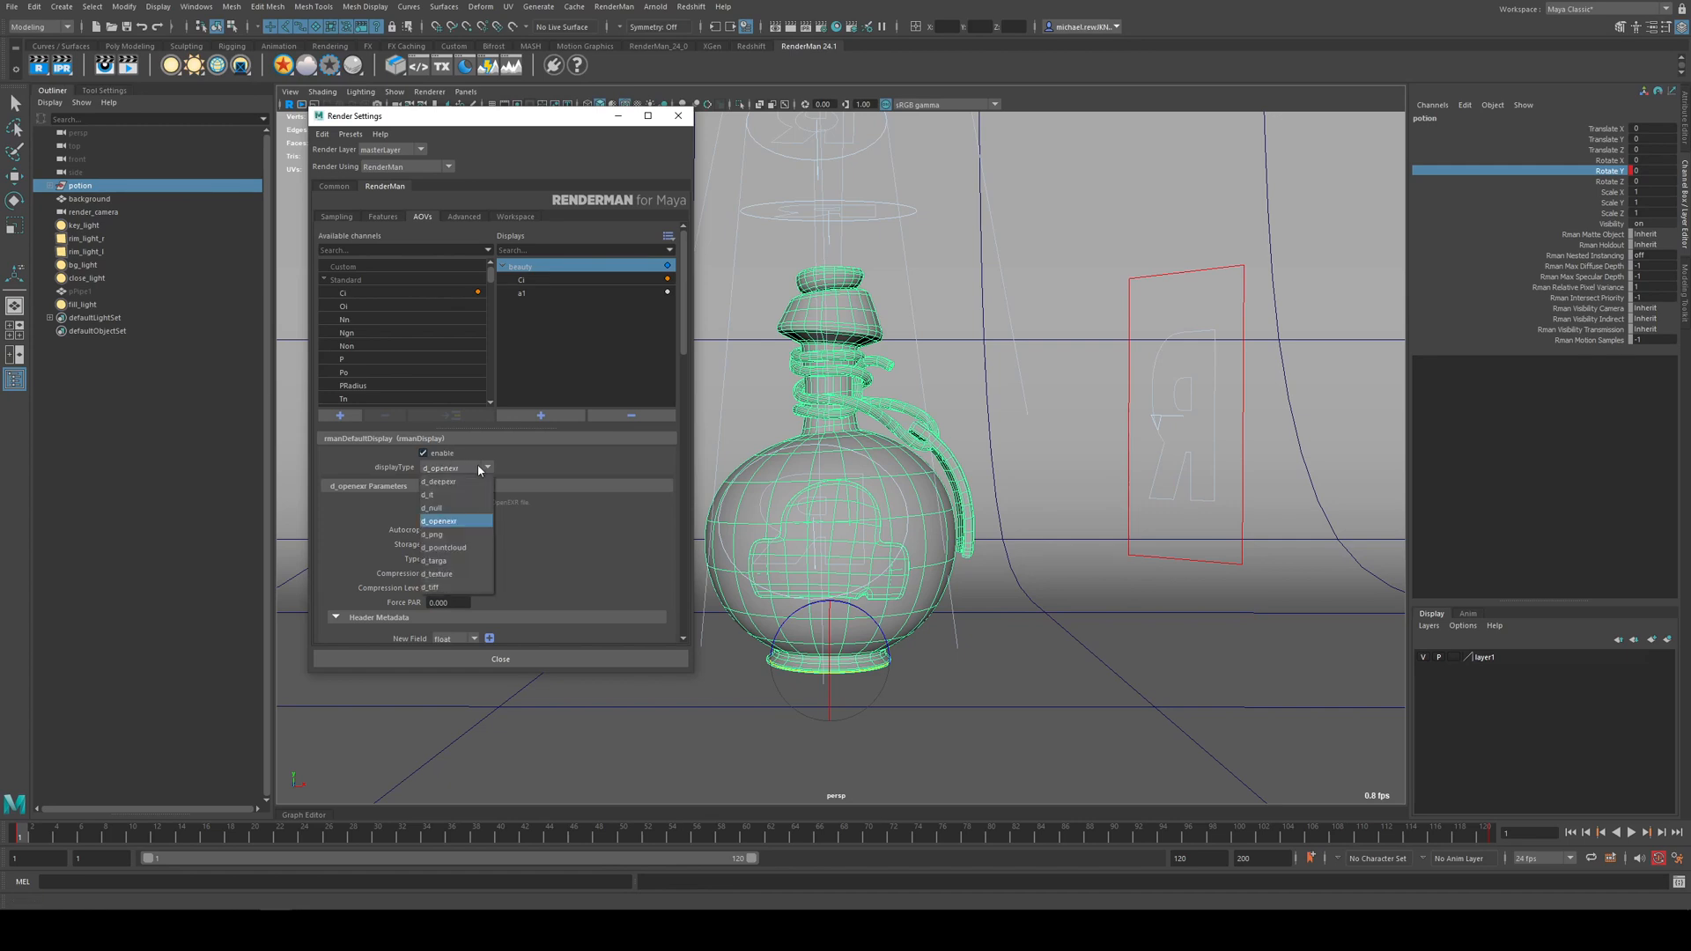
left_click(447, 534)
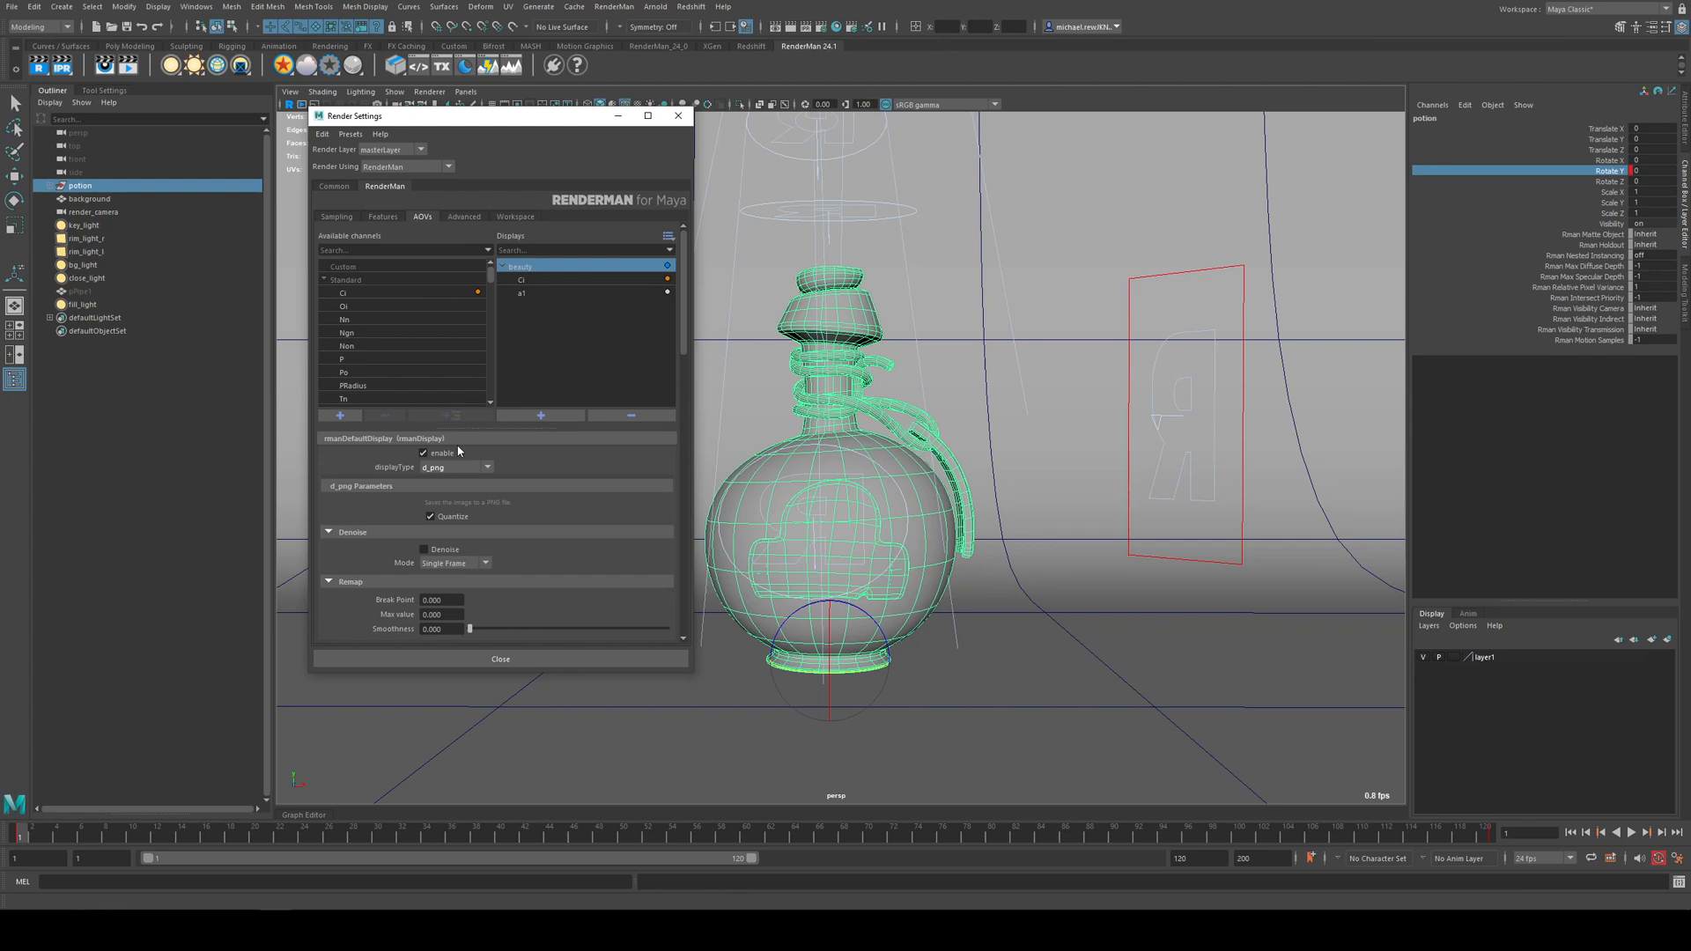
left_click(501, 659)
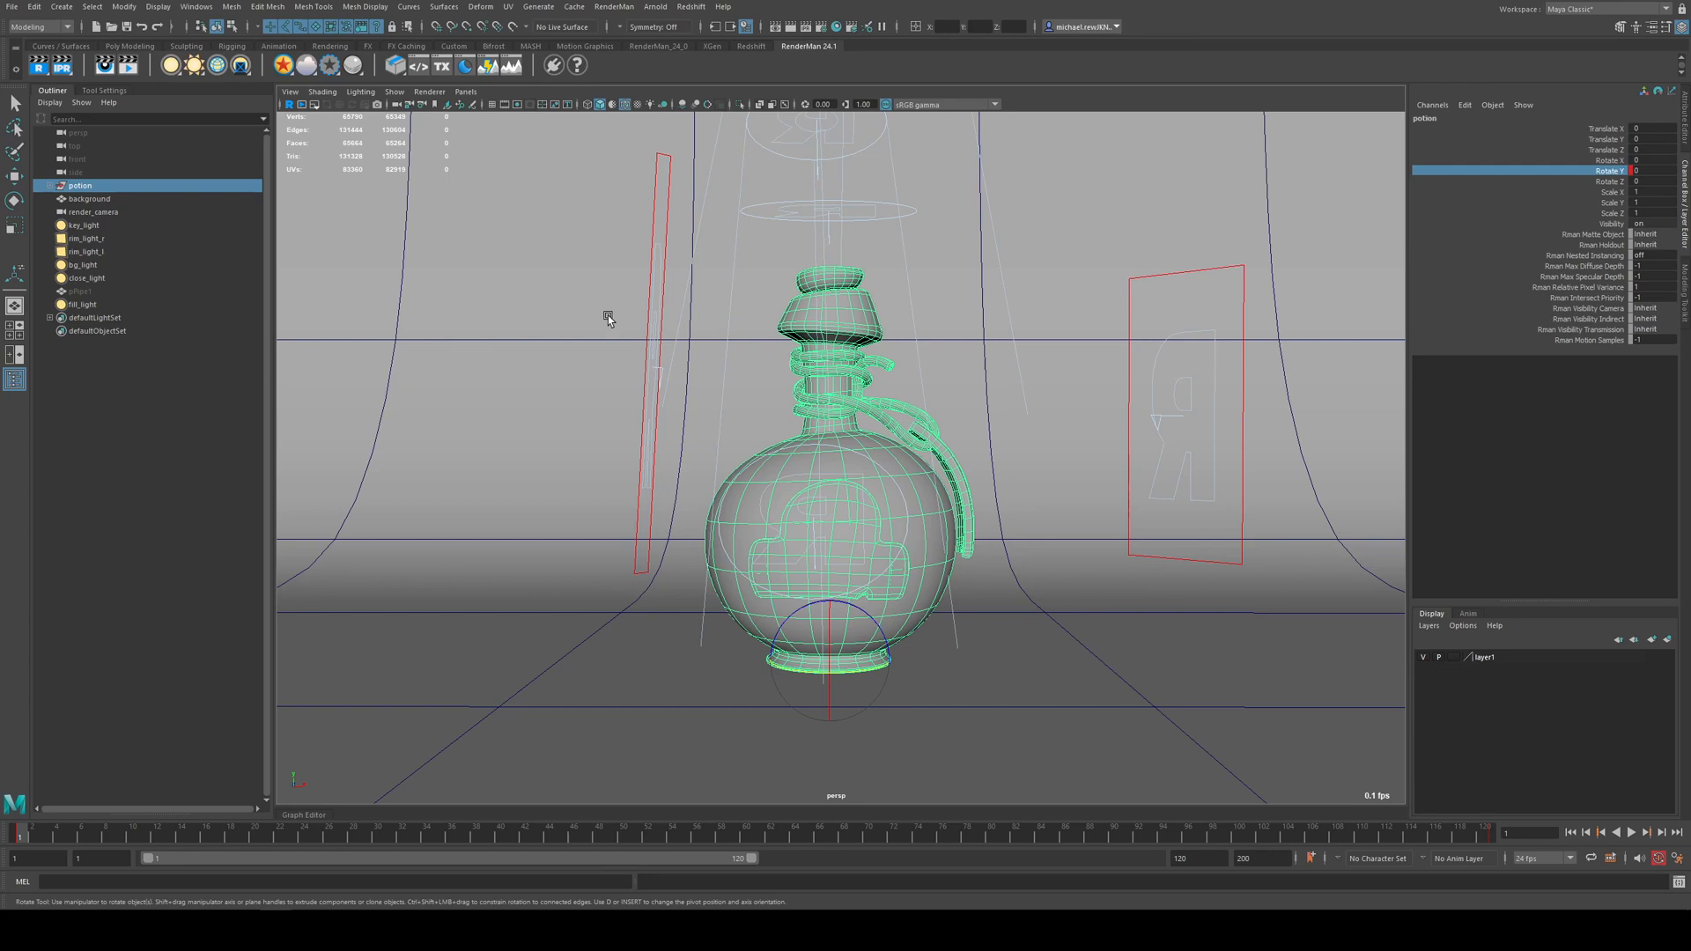
- Start a RenderMan batch render of the turntable and select its job in LocalQueue
left_click(615, 7)
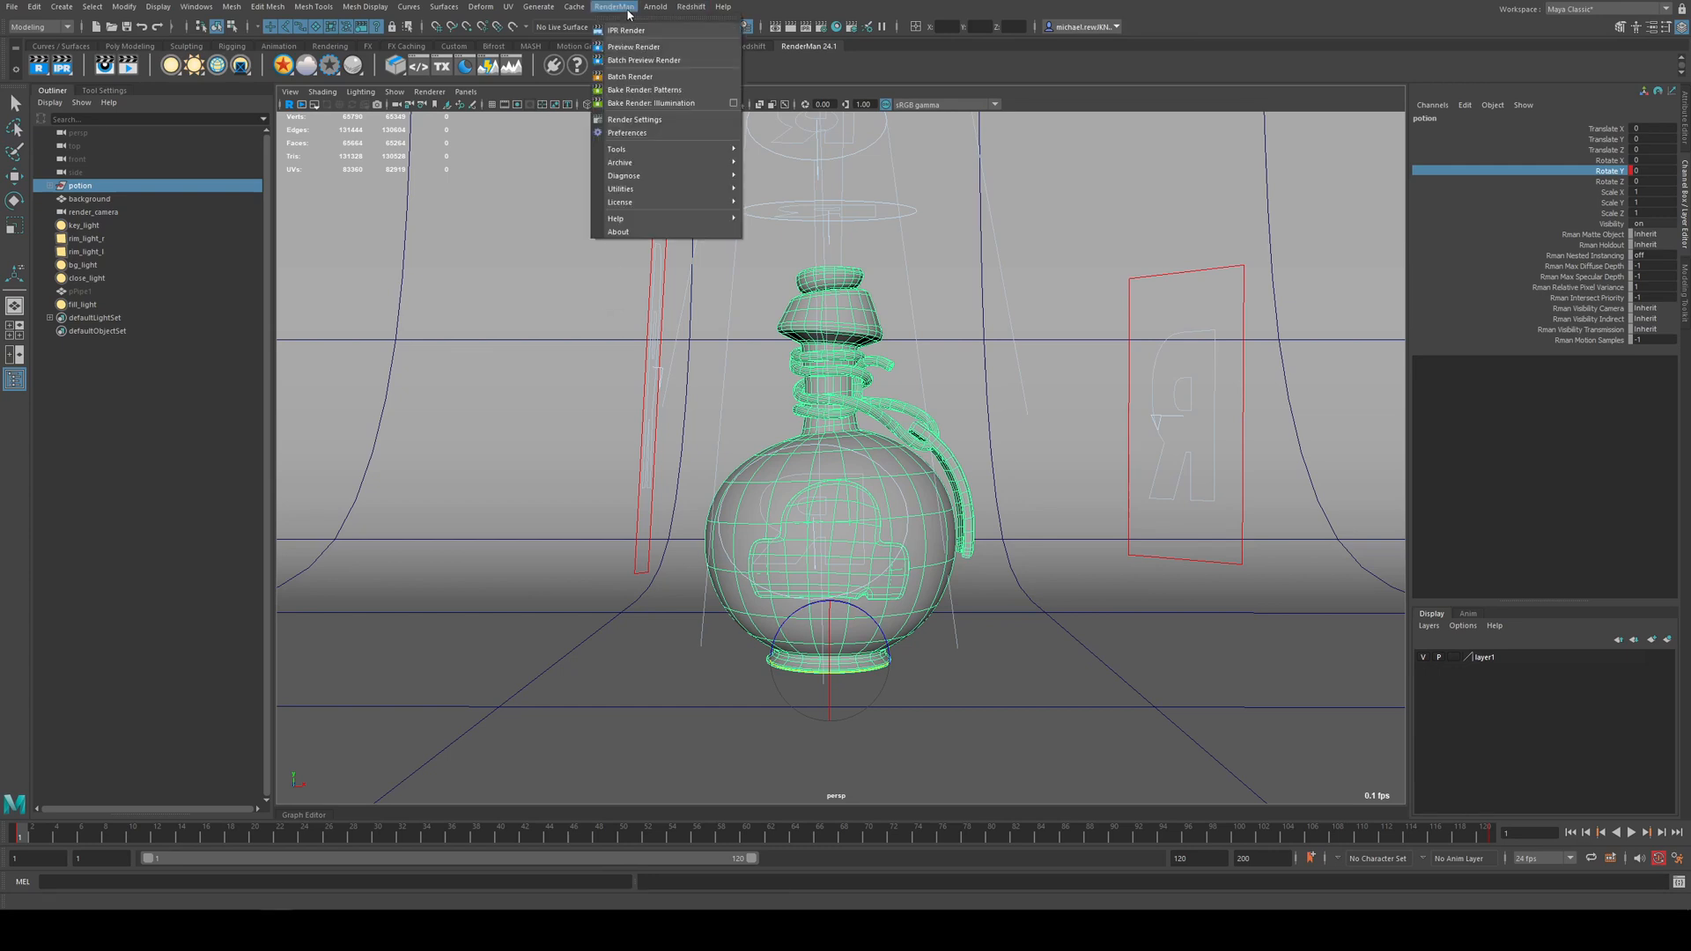
left_click(647, 76)
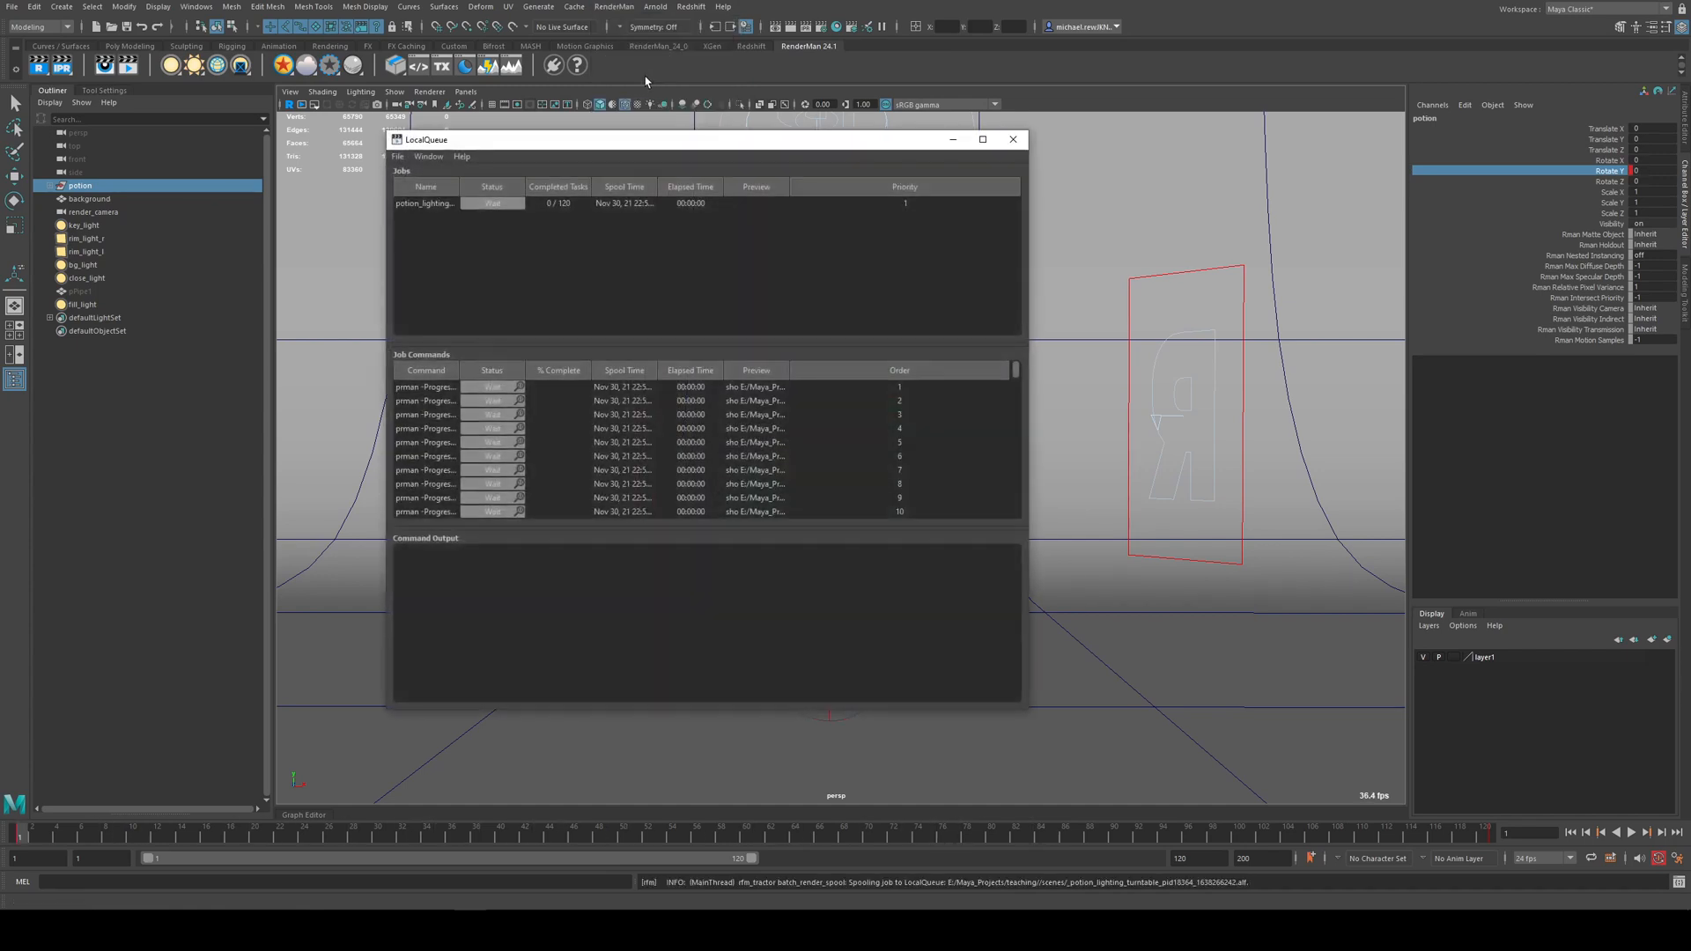
left_click(440, 204)
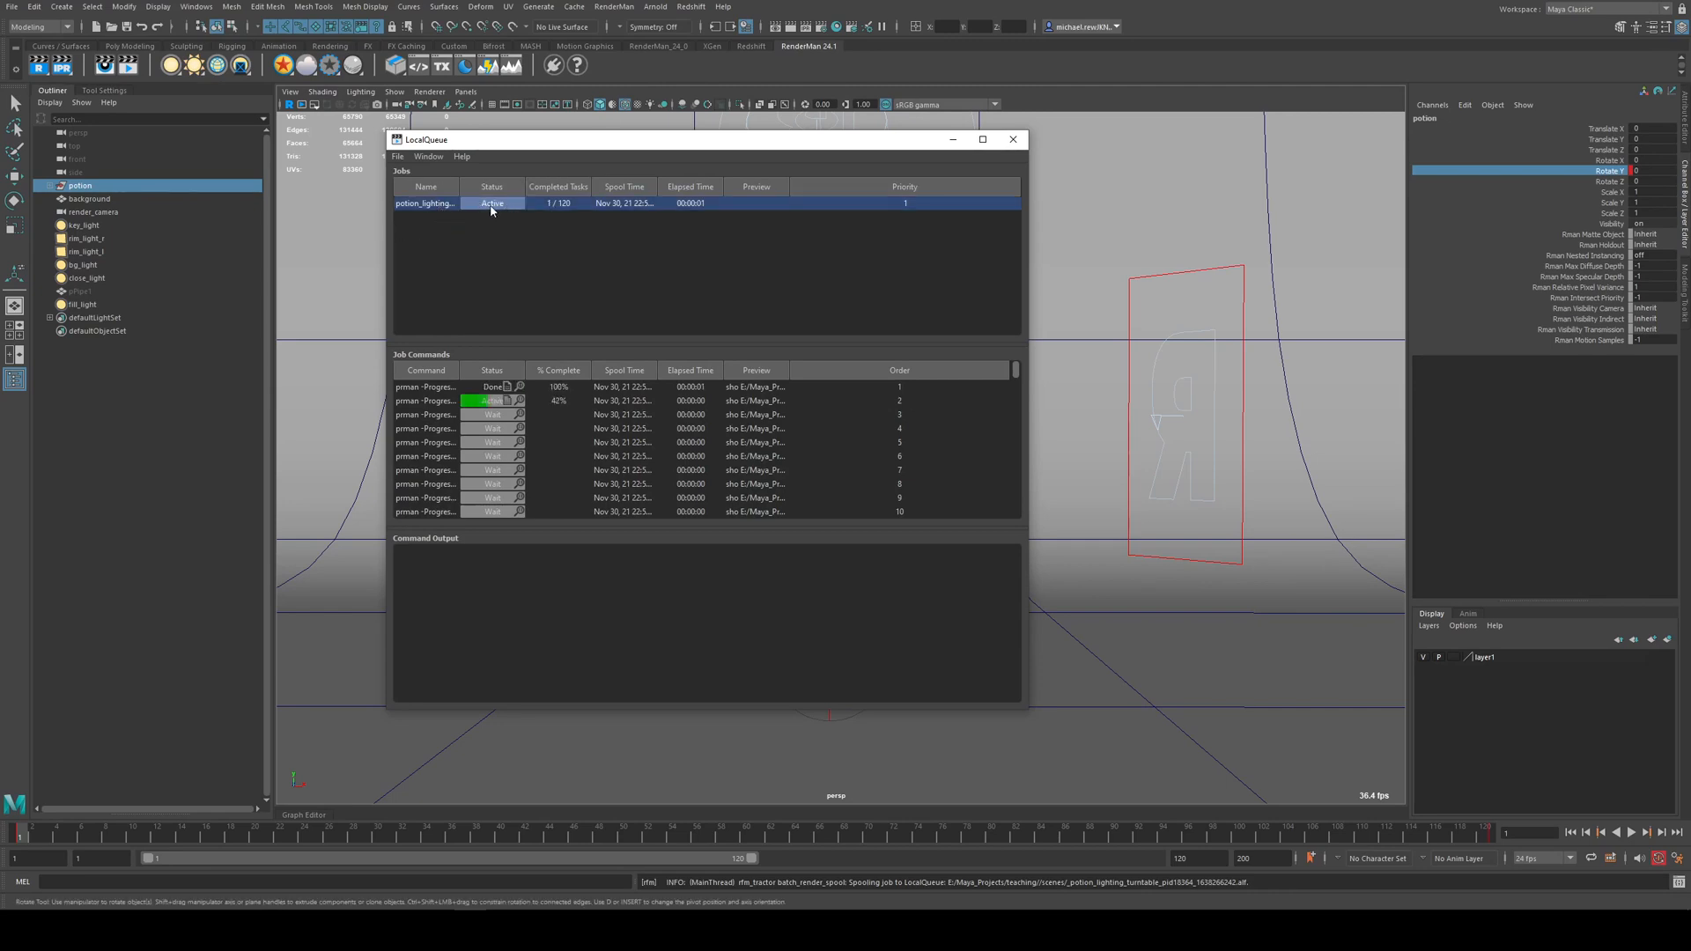
- Examine the command output of the first four frames in the turntable render job
left_click(541, 388)
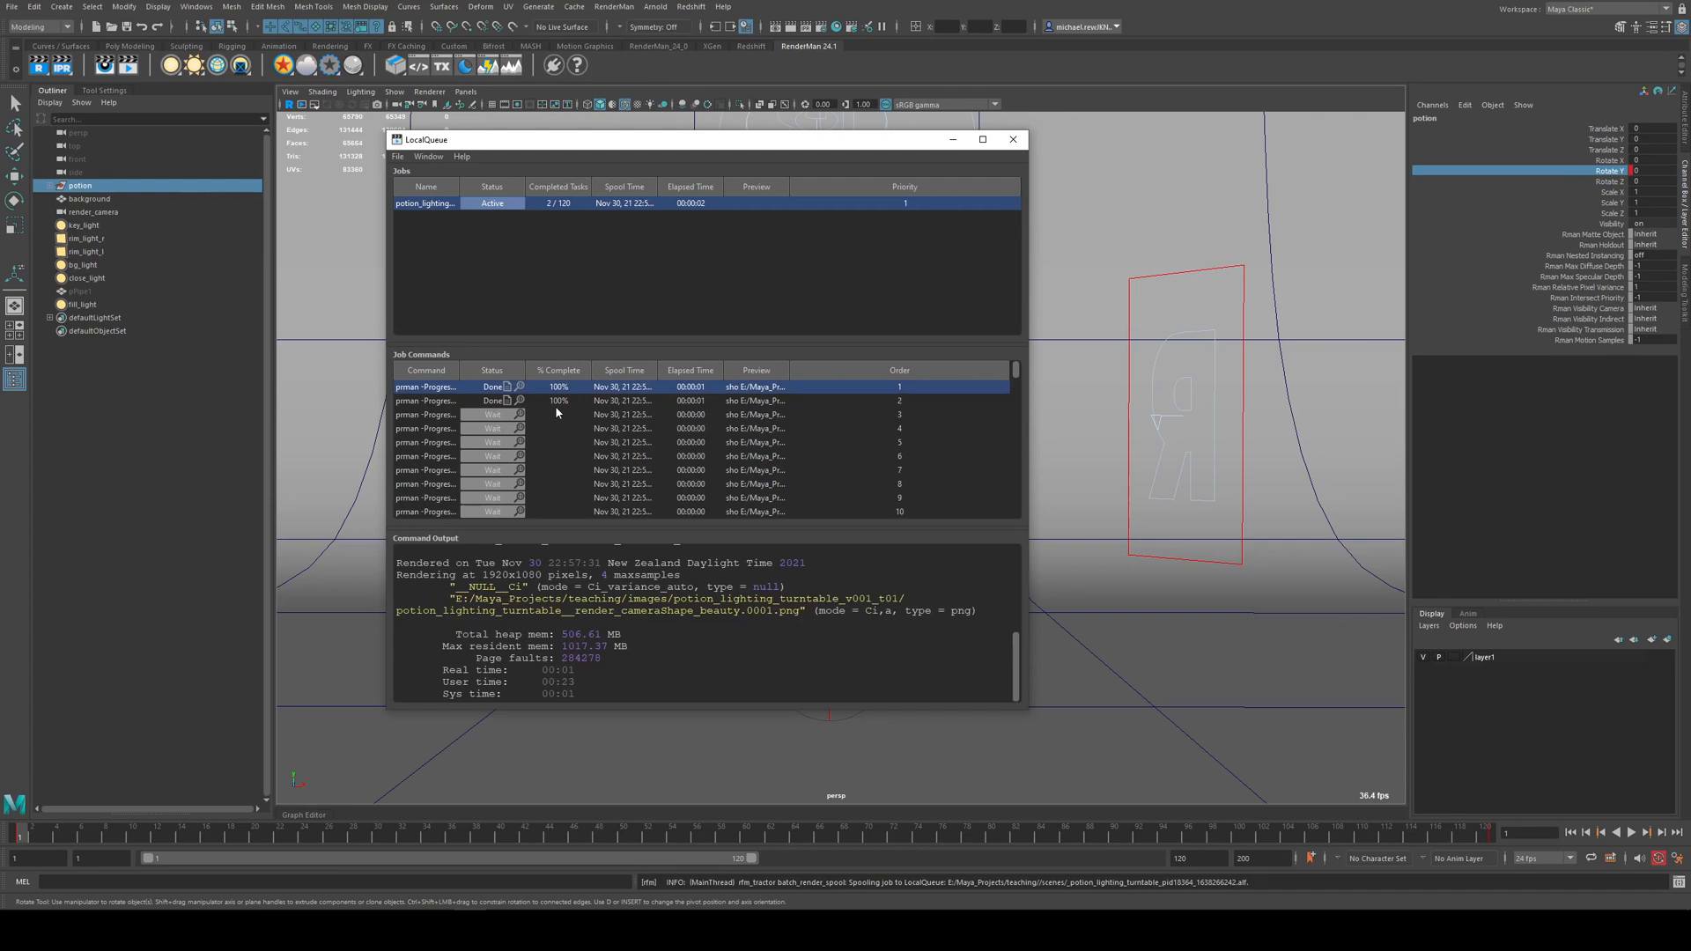
left_click(555, 403)
left_click(559, 418)
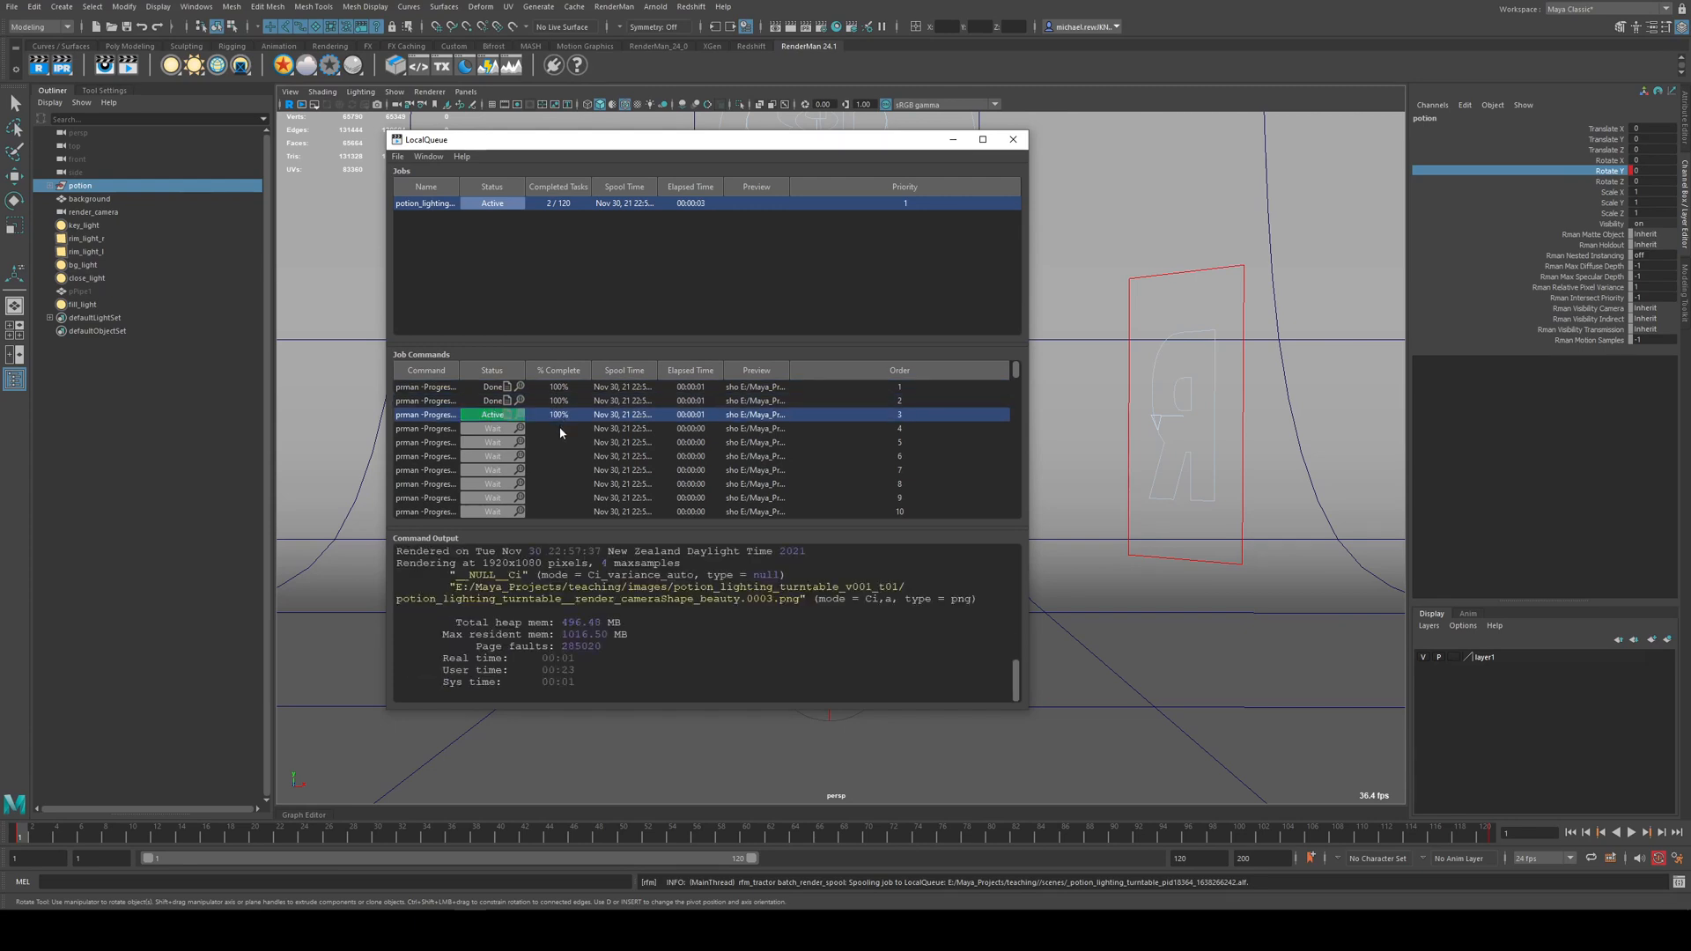
left_click(562, 430)
left_click(563, 417)
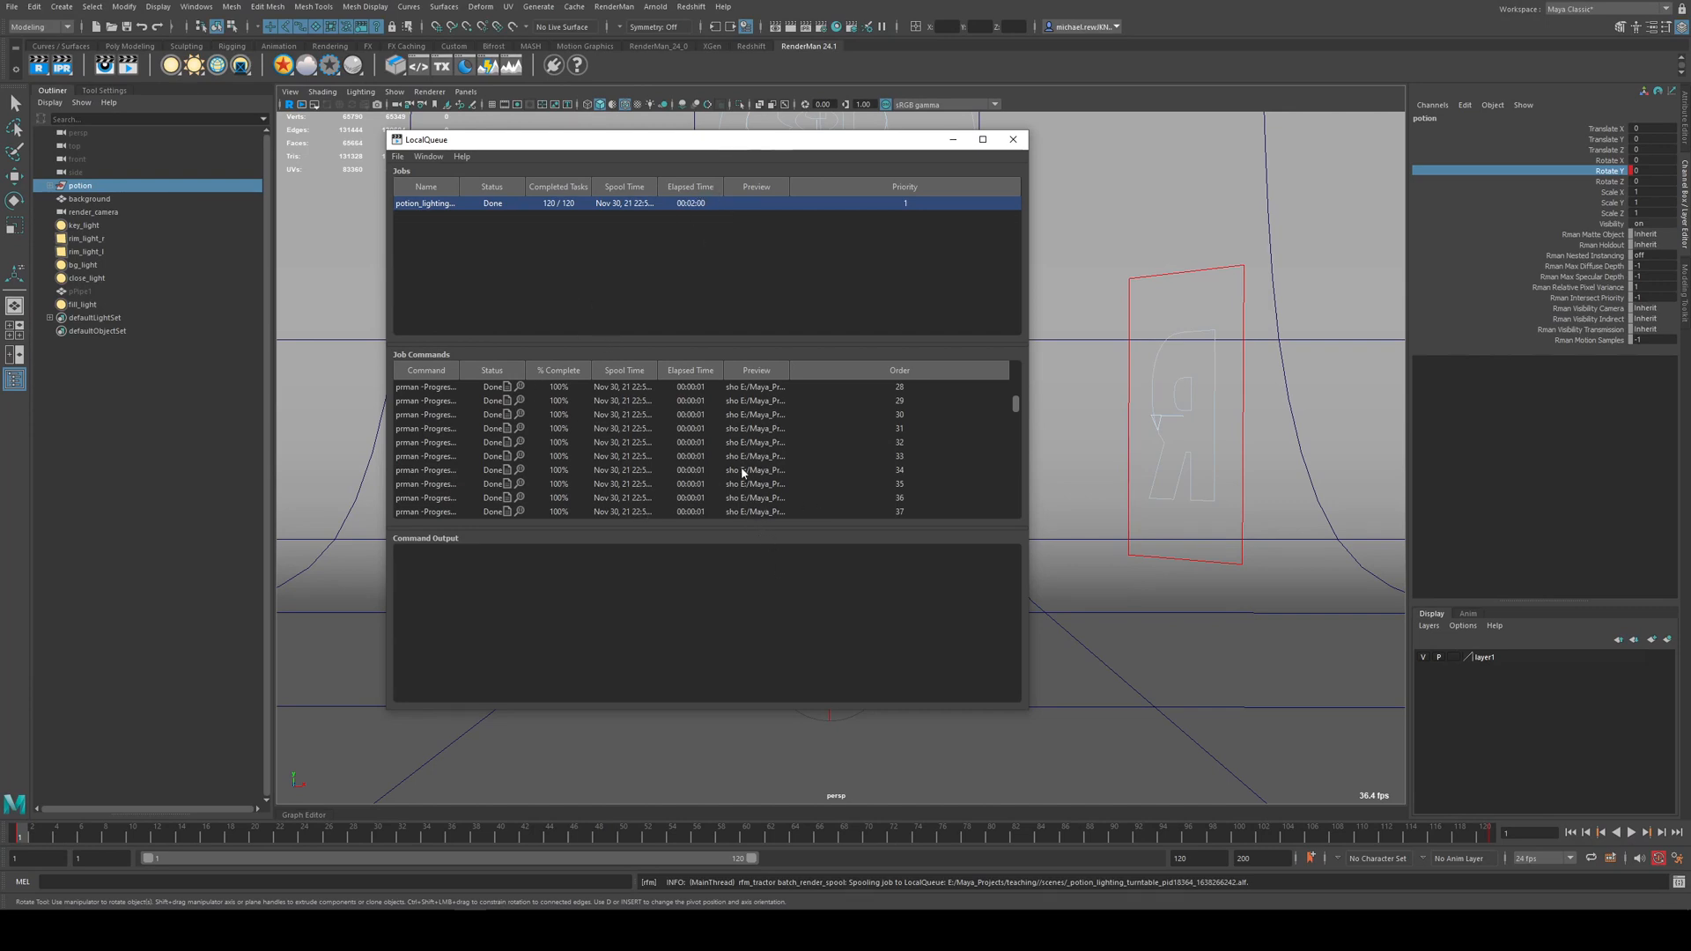
- Enlarge the job command list and examine its last frames, including the options for a single frame command
left_click_drag(1016, 403, 1018, 510)
left_click_drag(518, 526, 521, 636)
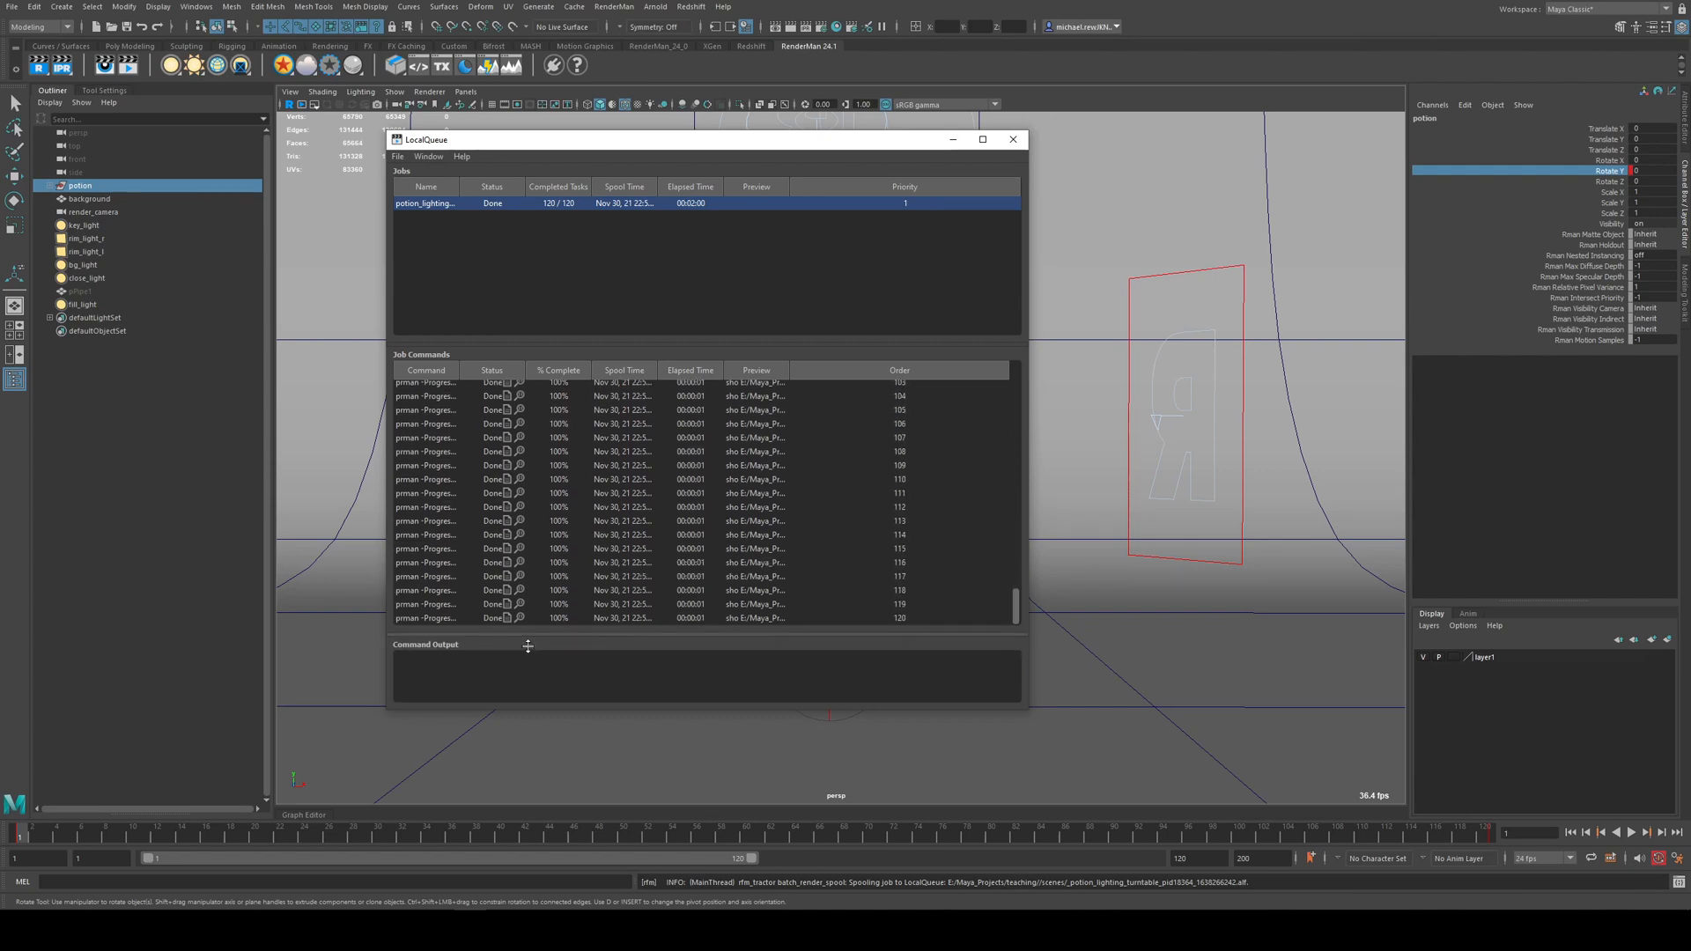
right_click(434, 483)
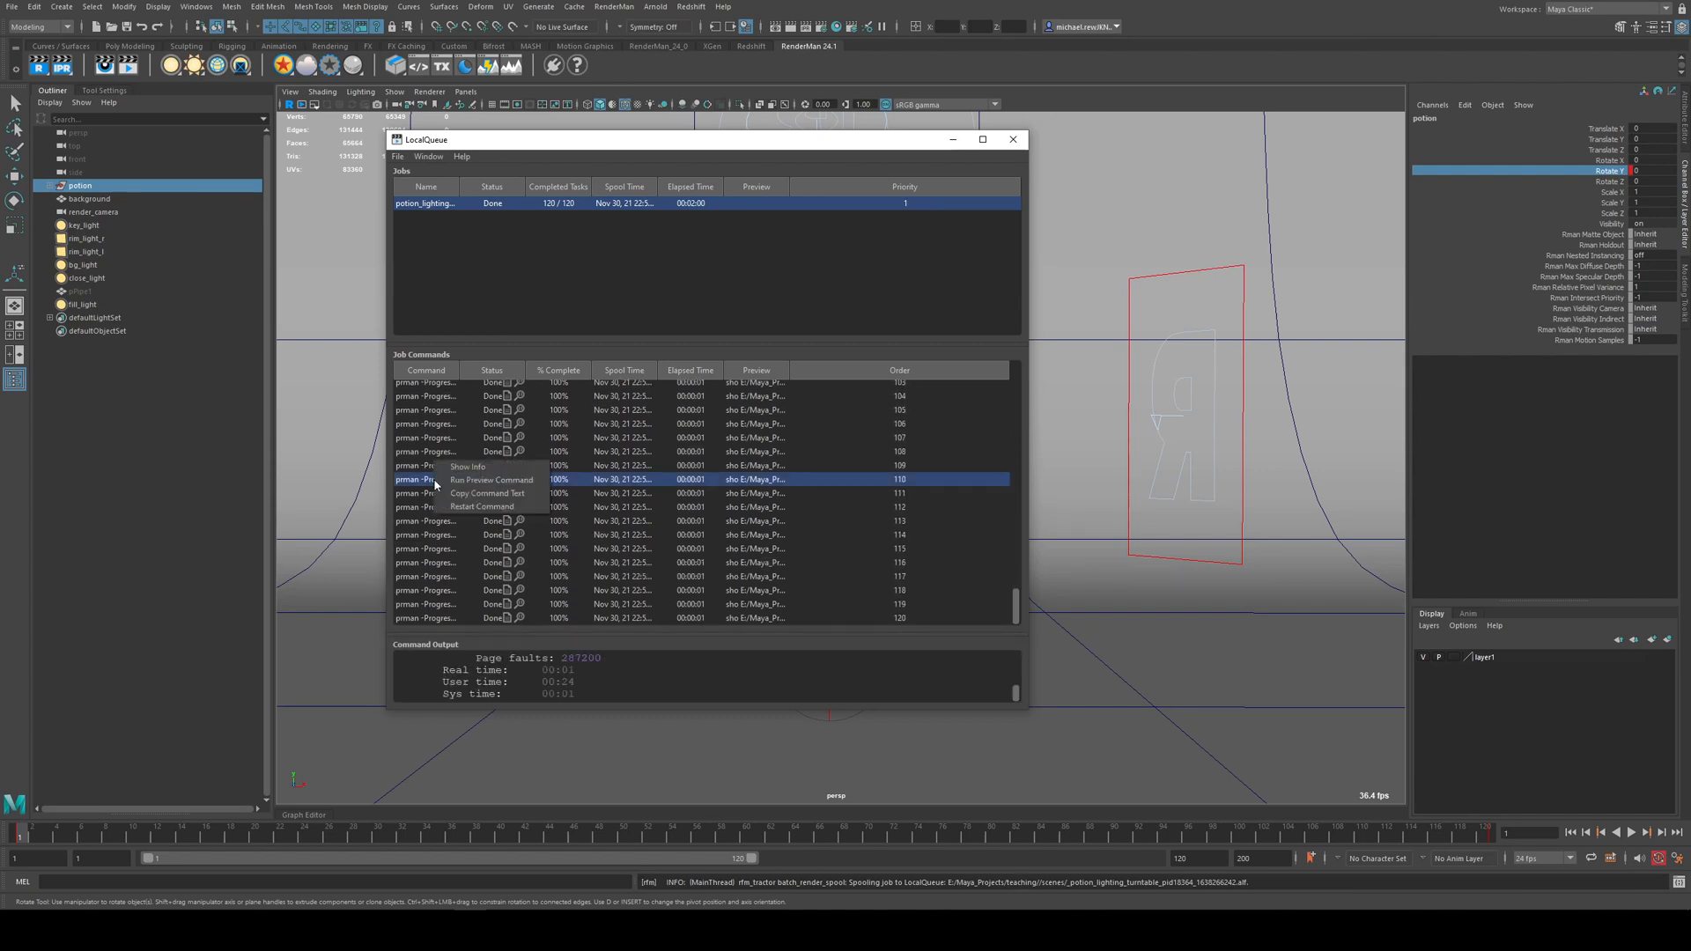
left_click(484, 523)
left_click(480, 521)
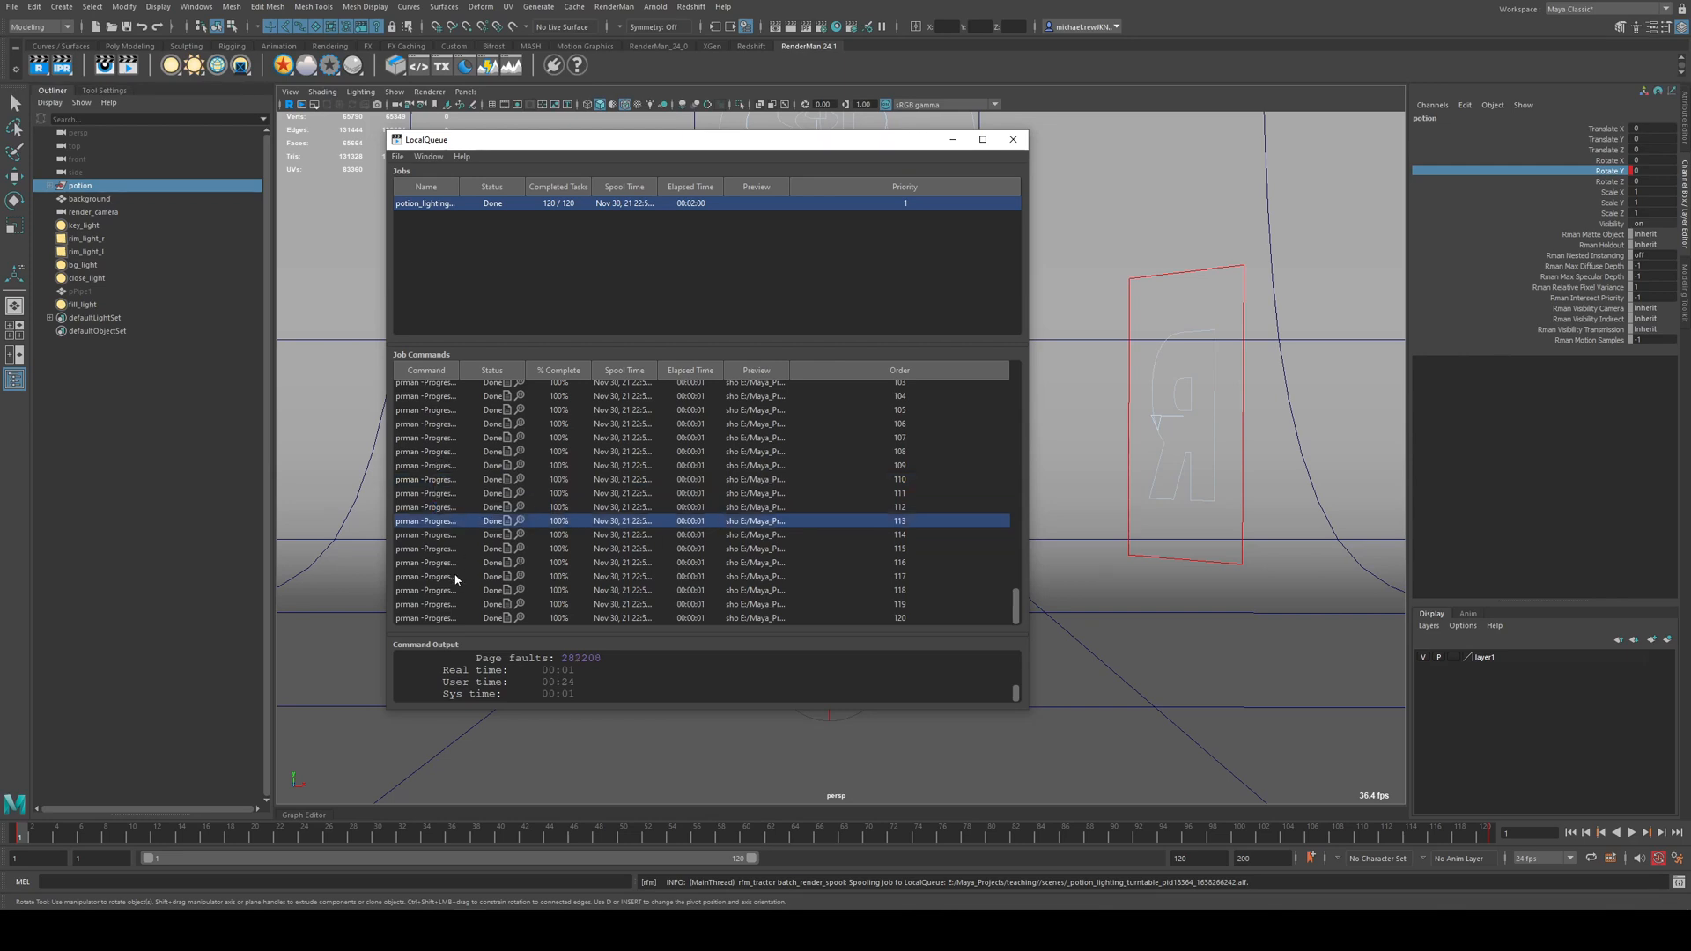
- View the options available for the whole turntable render job and deselect the job
left_click(515, 217)
left_click(525, 203)
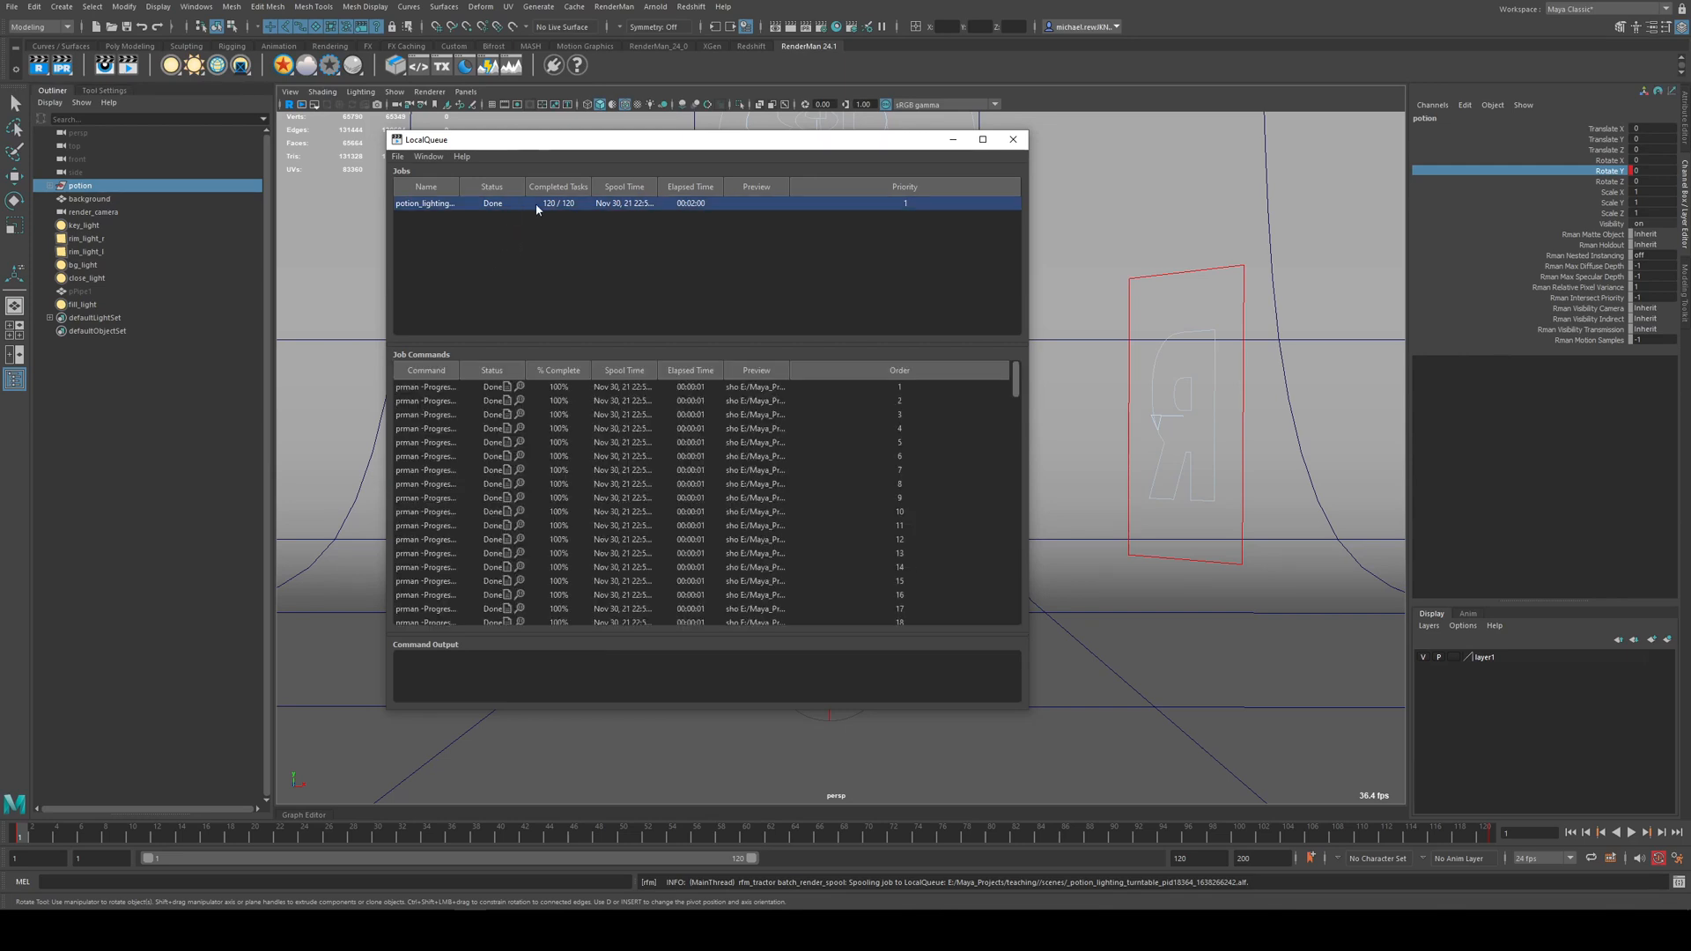
right_click(537, 204)
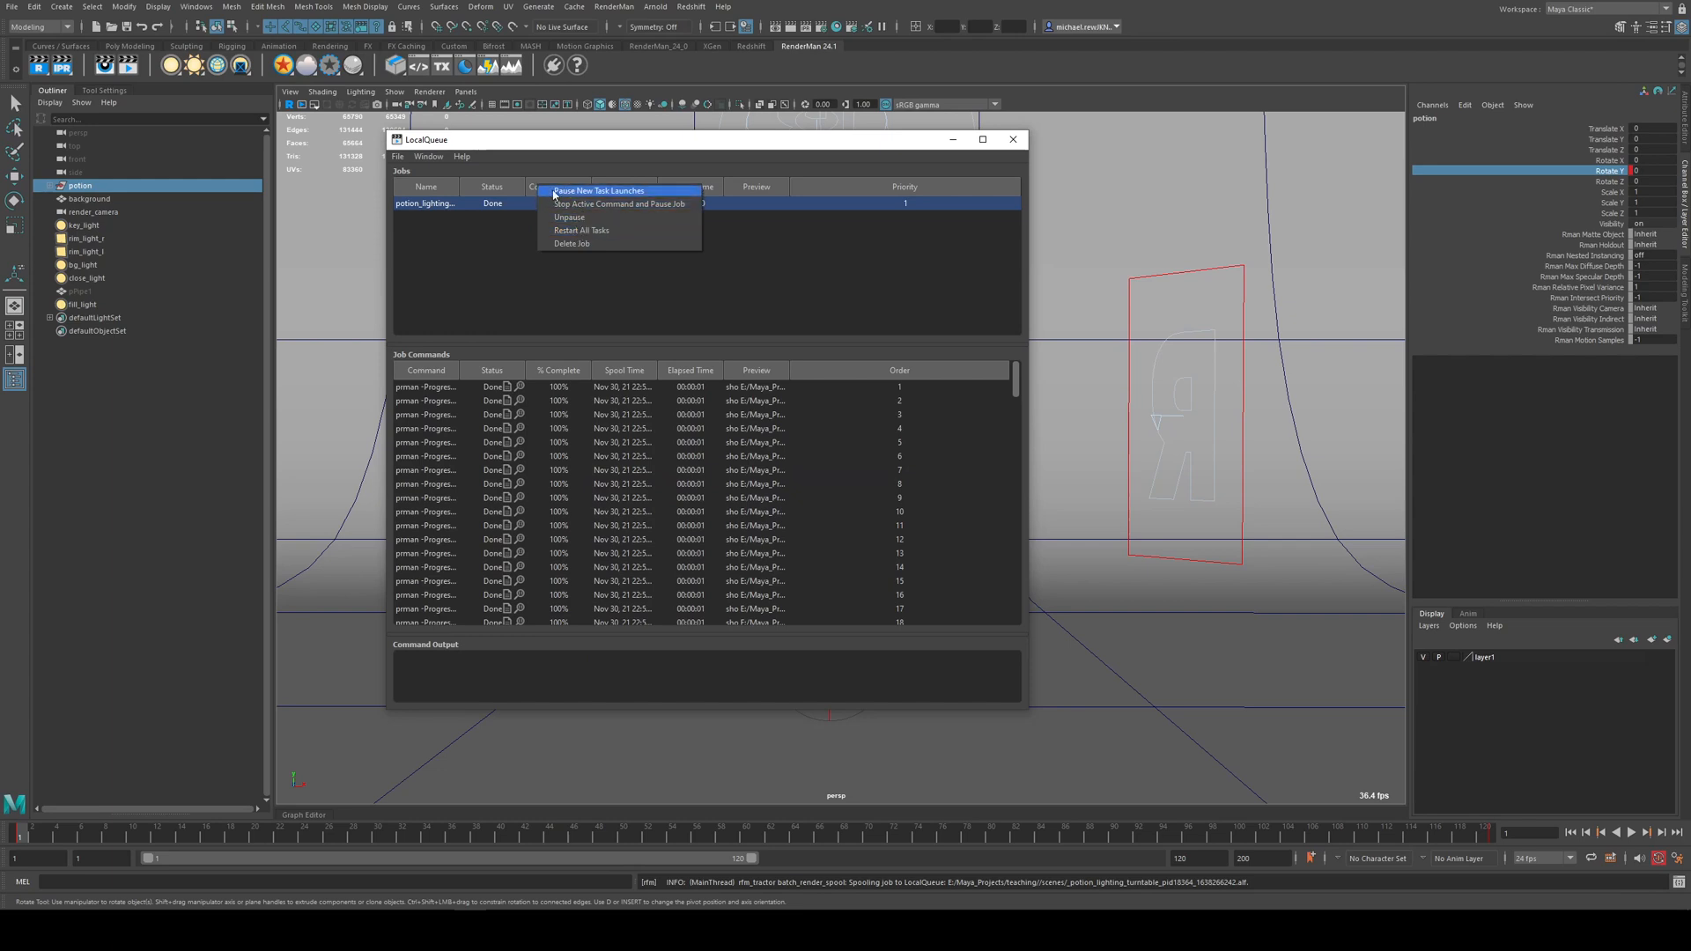
left_click(755, 292)
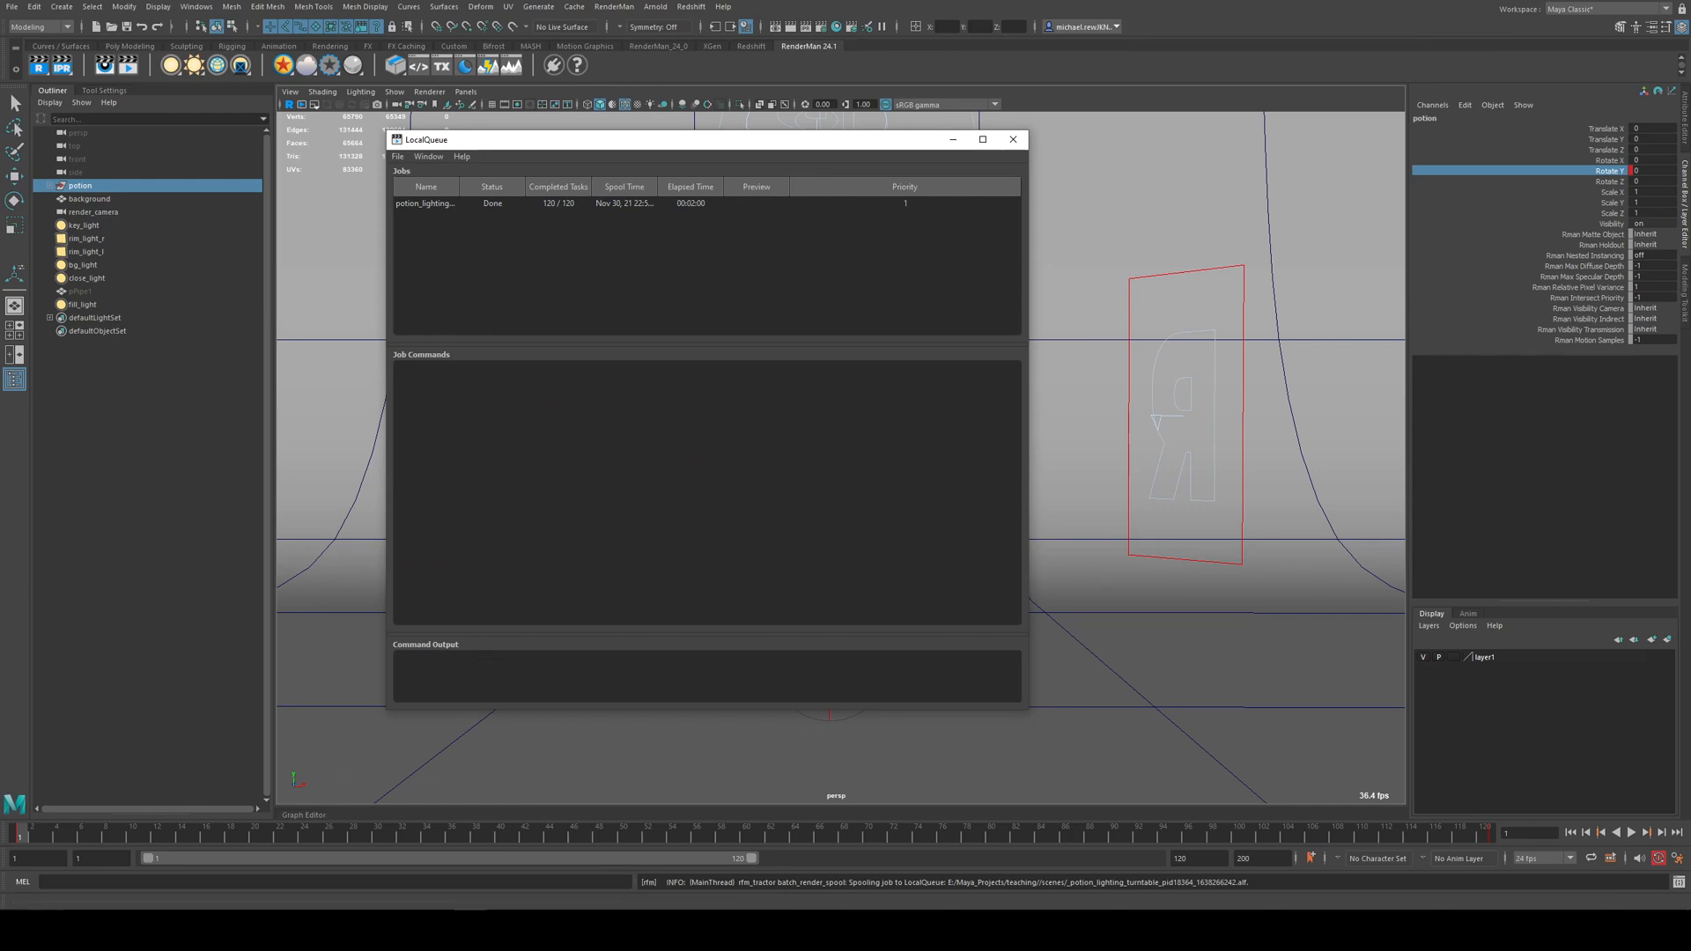
- Switch to File Explorer and look through the rendered frames in images/potion_lighting_turntable_v001_t01
key("alt+Tab")
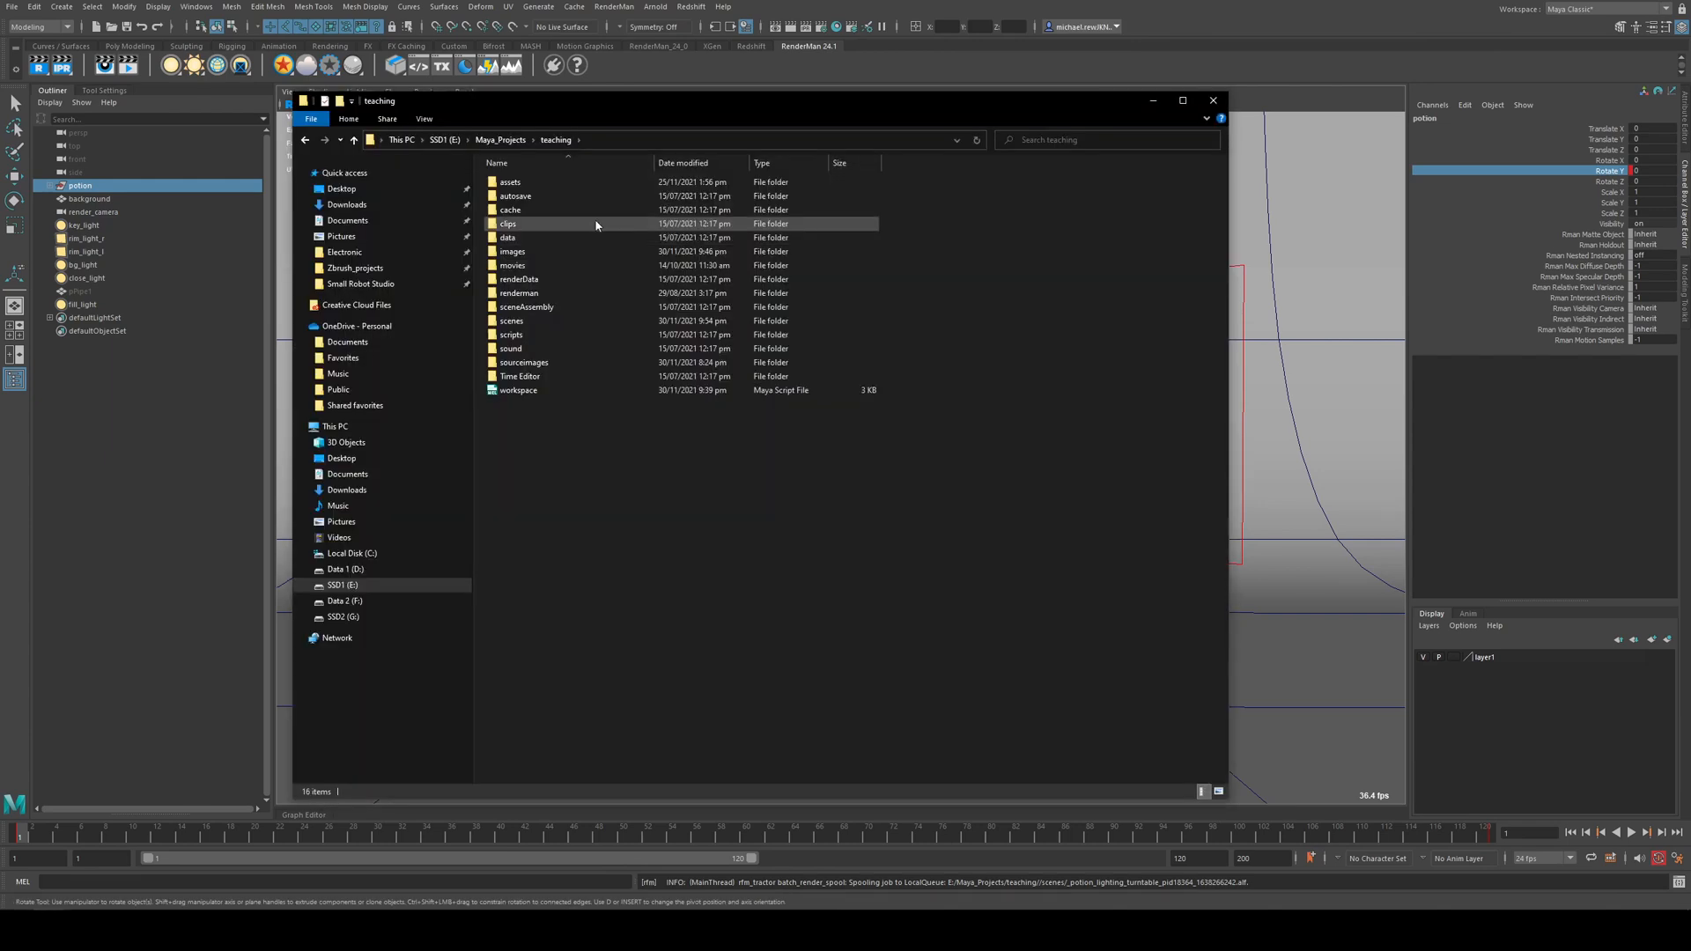
double_click(512, 253)
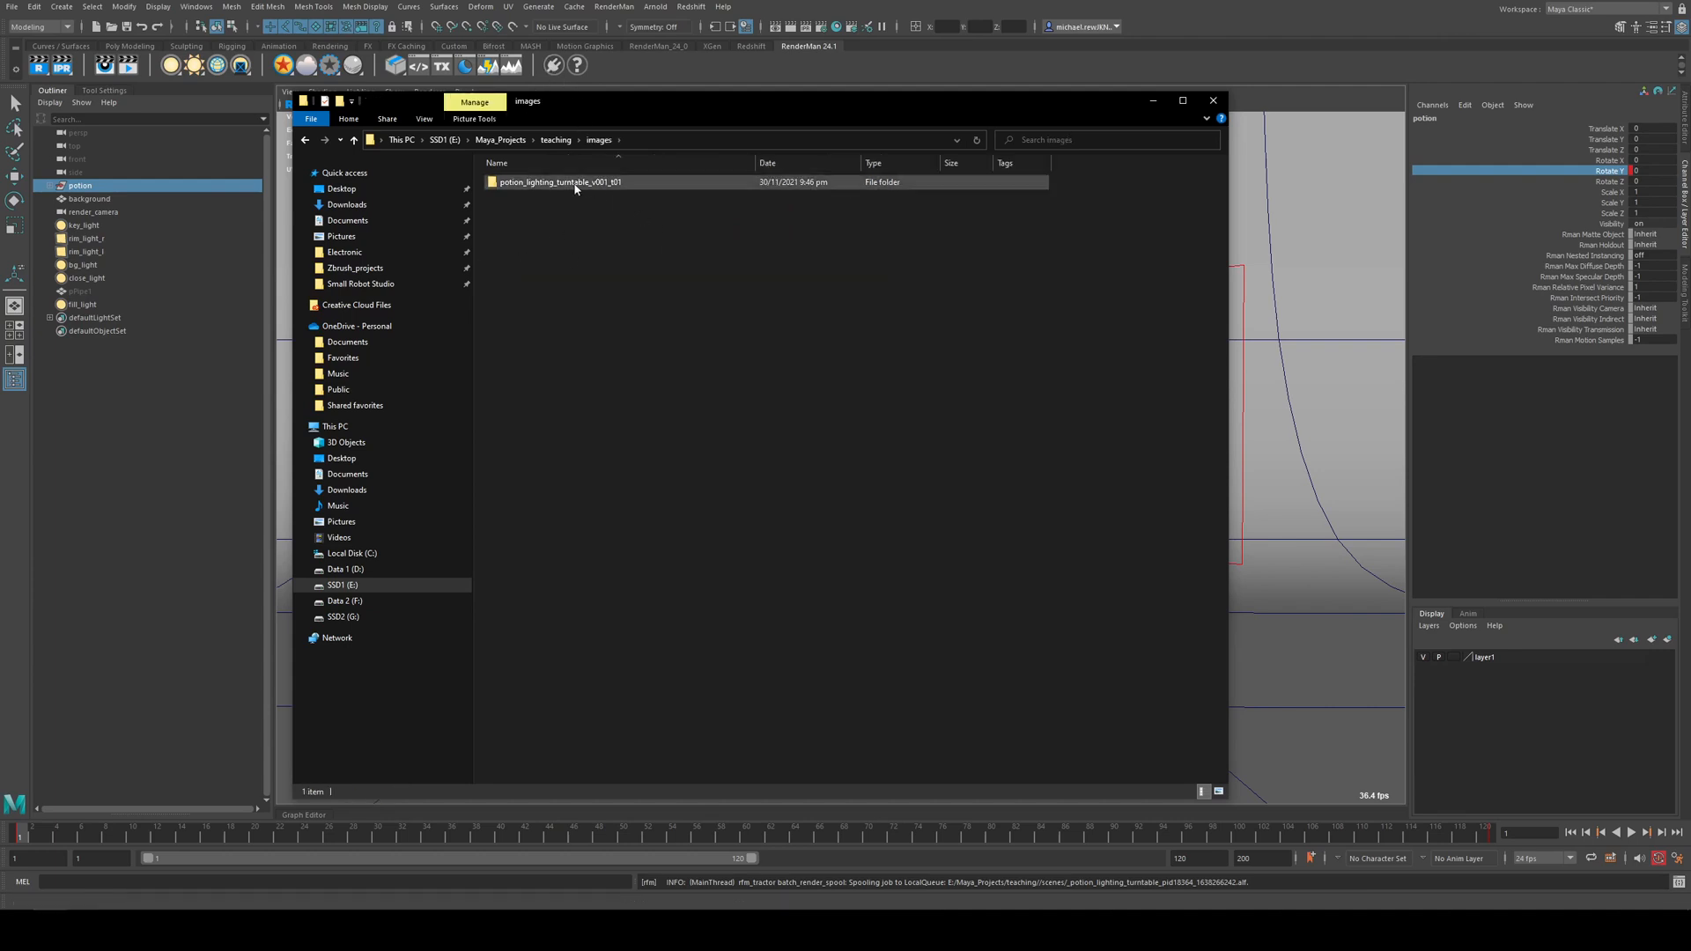
left_click(610, 187)
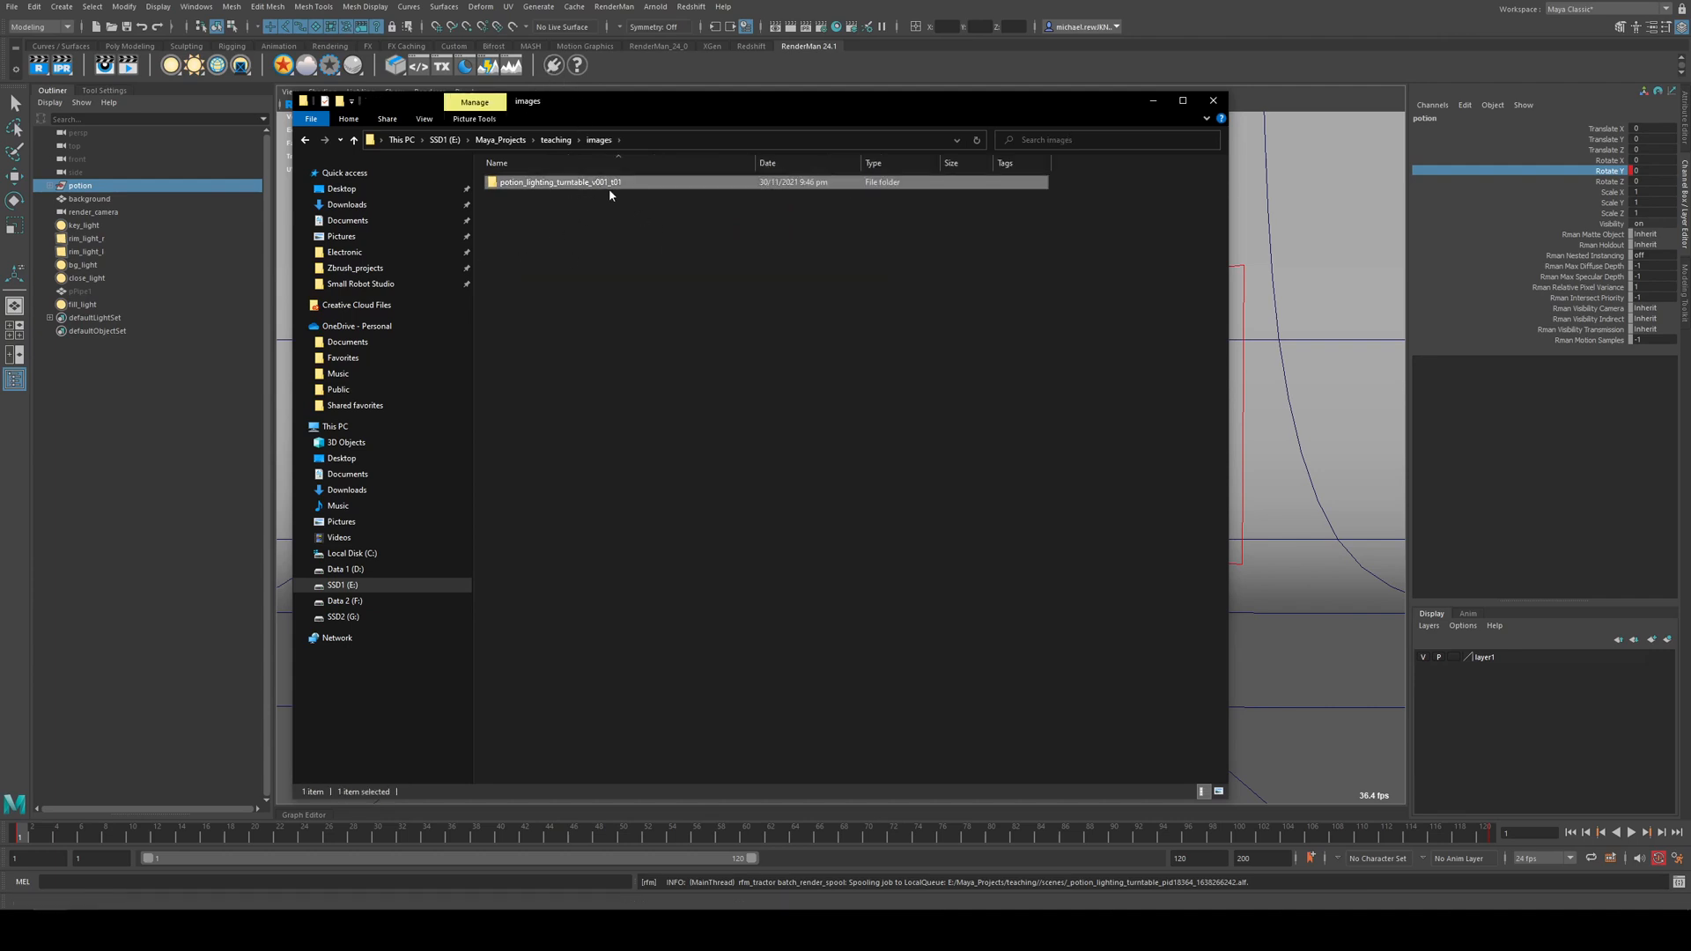
double_click(557, 186)
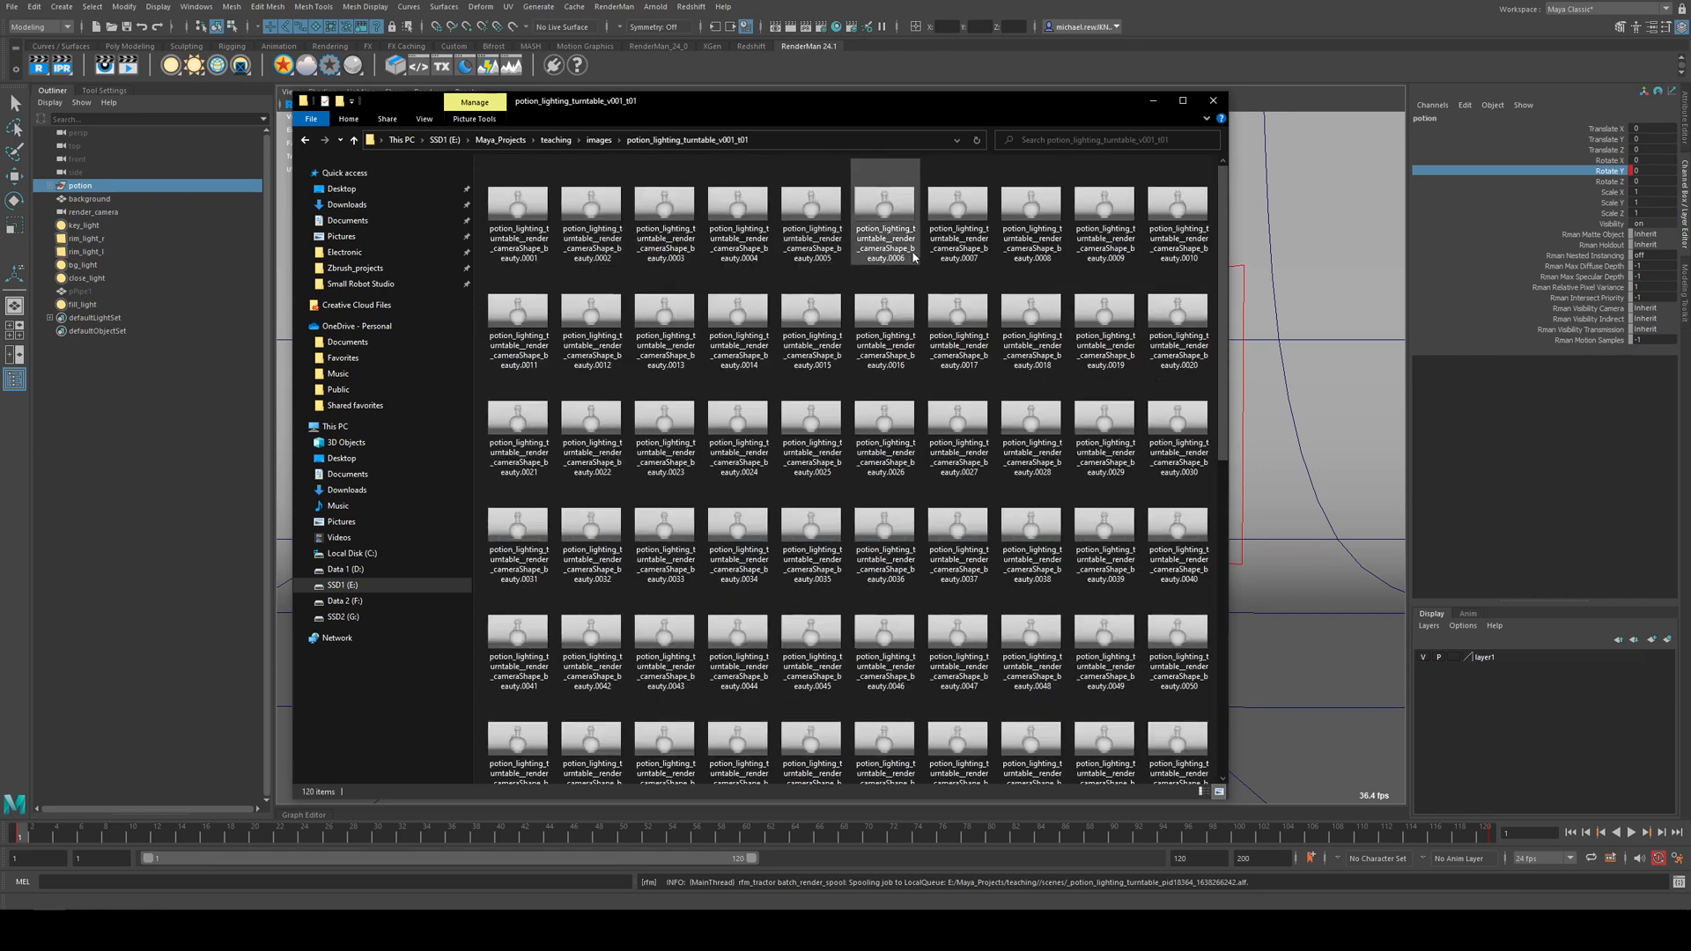
scroll(907, 264, "down", 5)
scroll(916, 262, "up", 5)
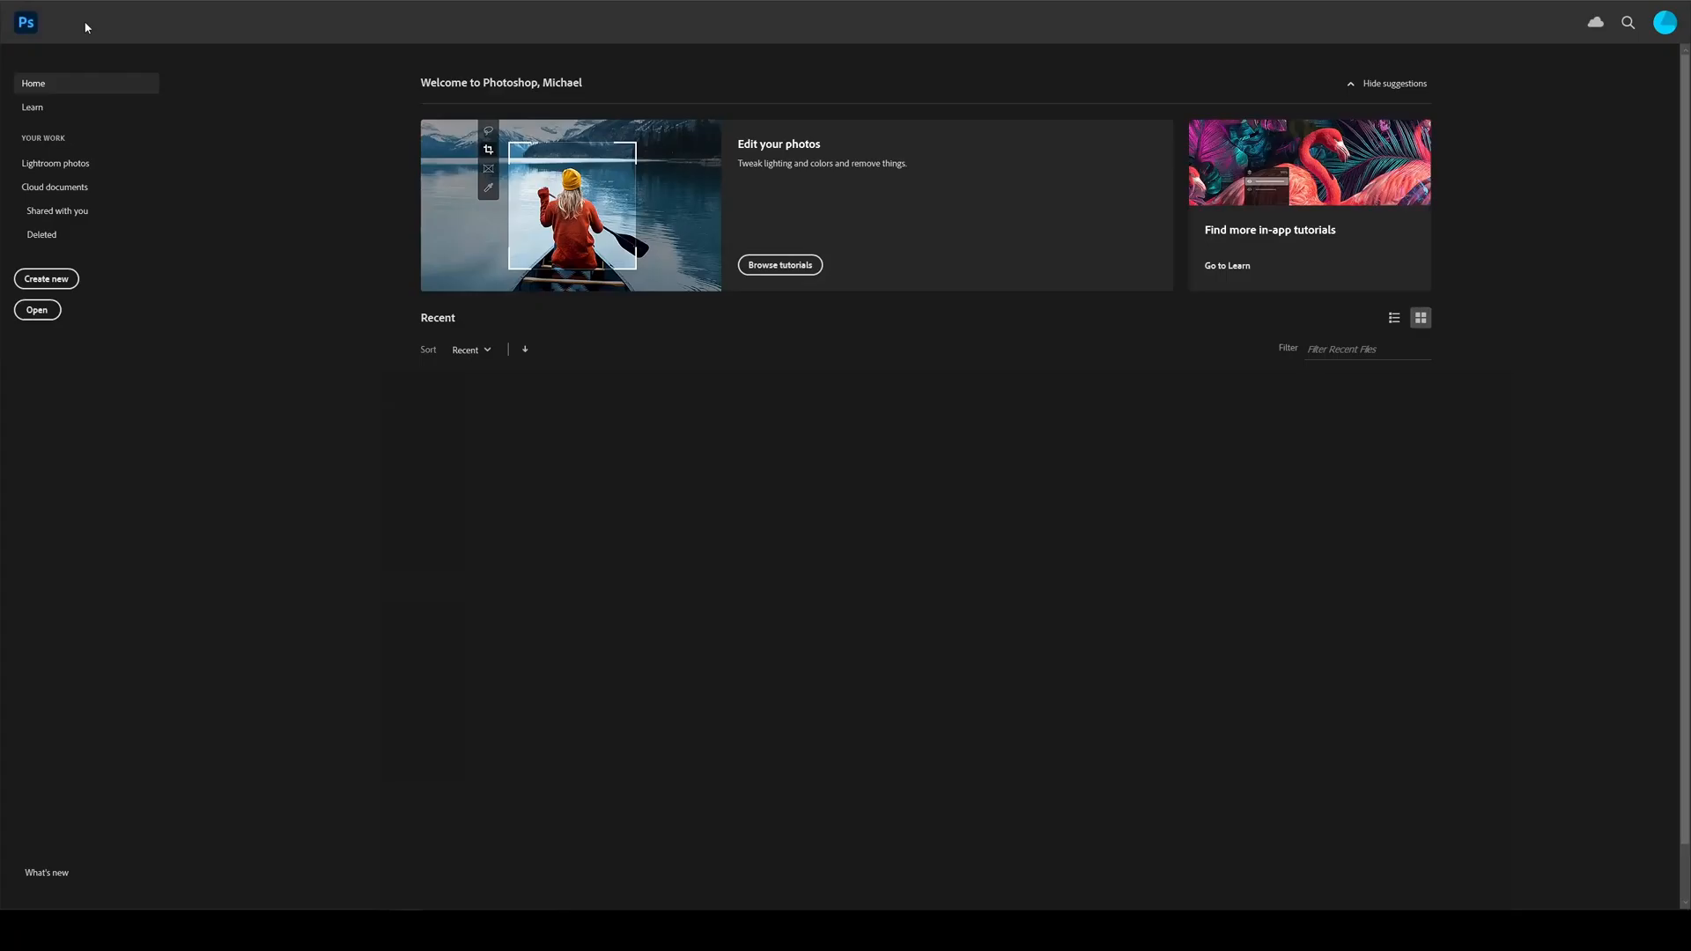
- In Photoshop, open potion_lighting_turntable__render_cameraShape_beauty.0001 as an image sequence at 24 fps
left_click(29, 5)
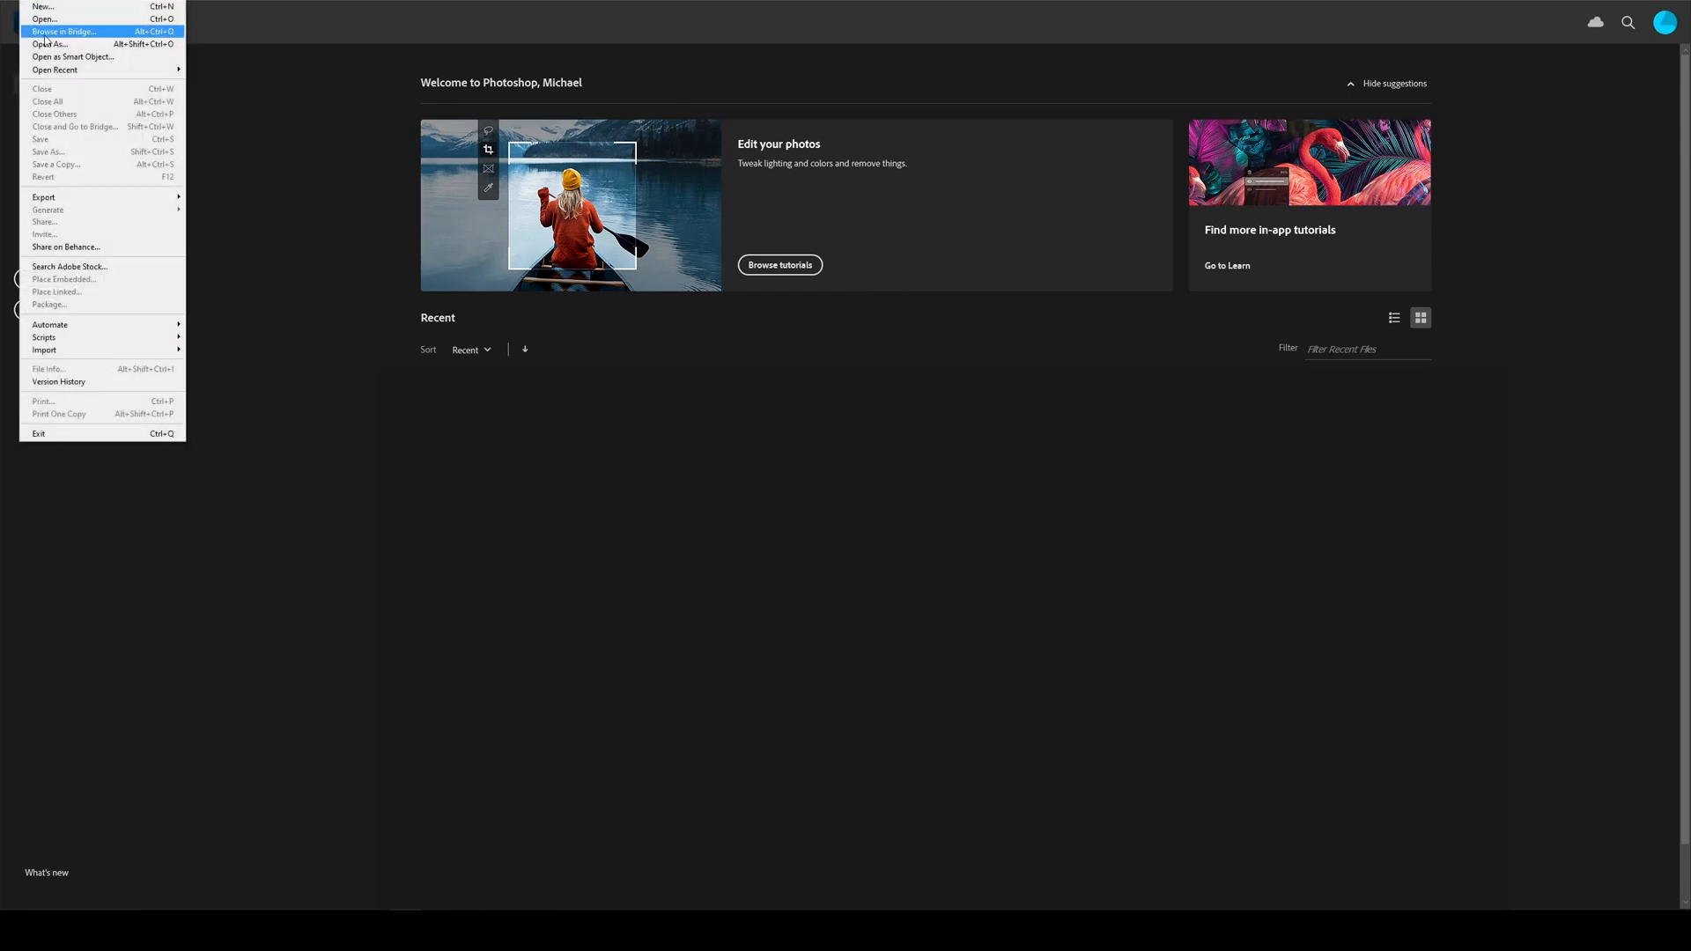
left_click(40, 16)
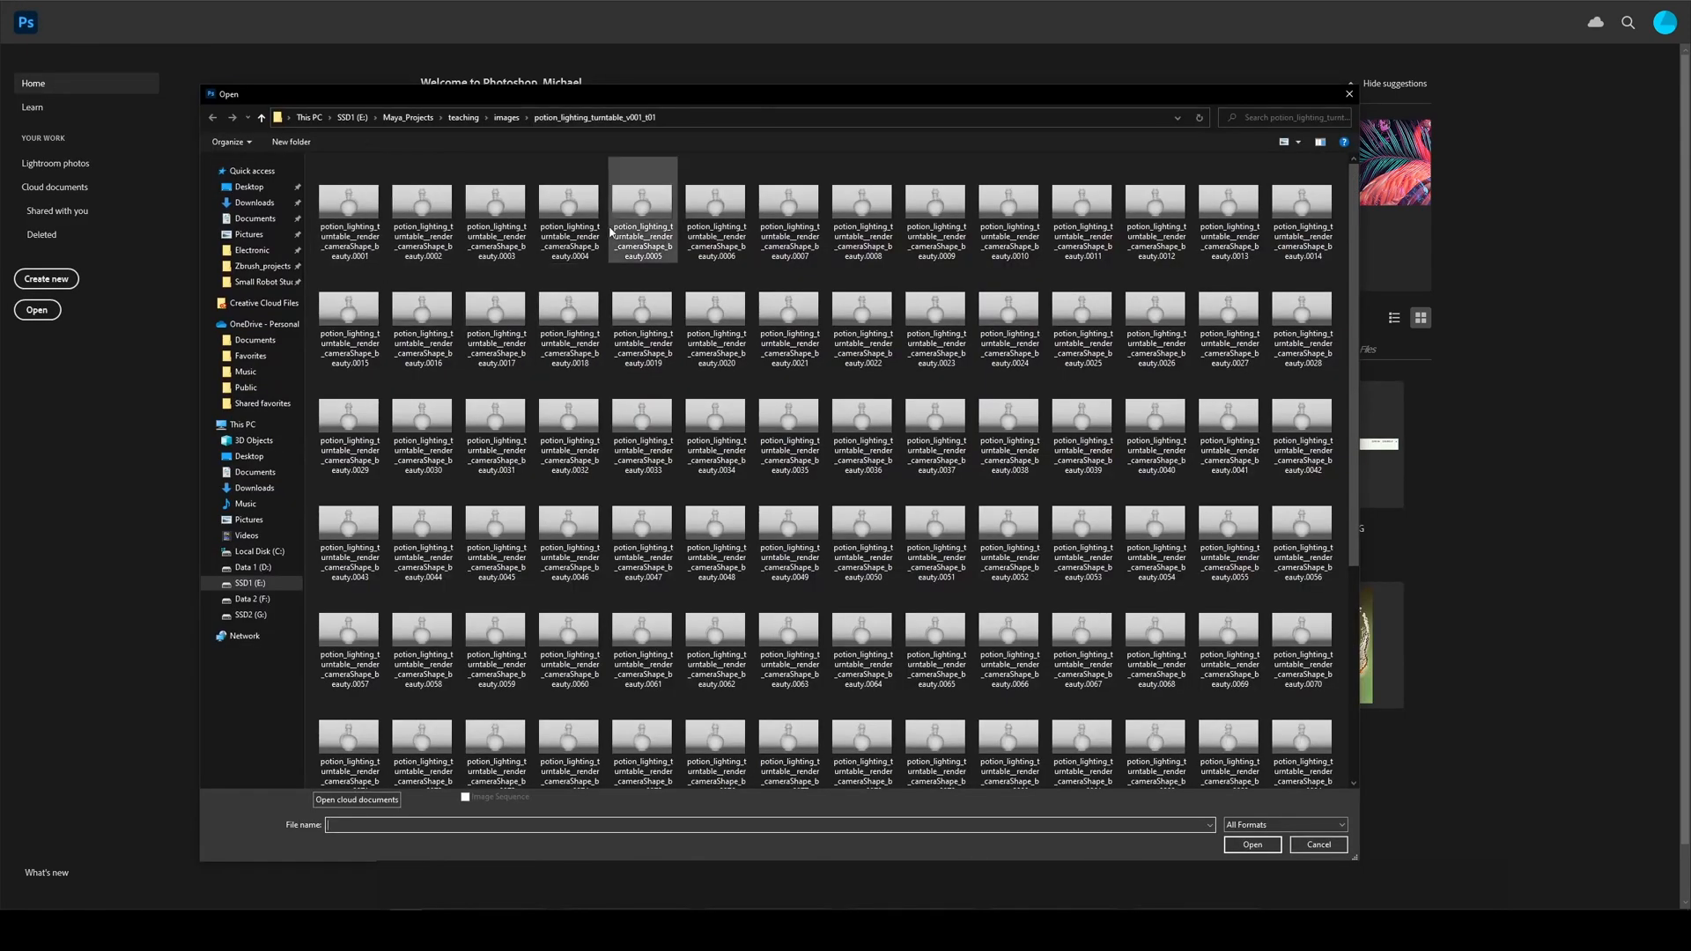
left_click(366, 189)
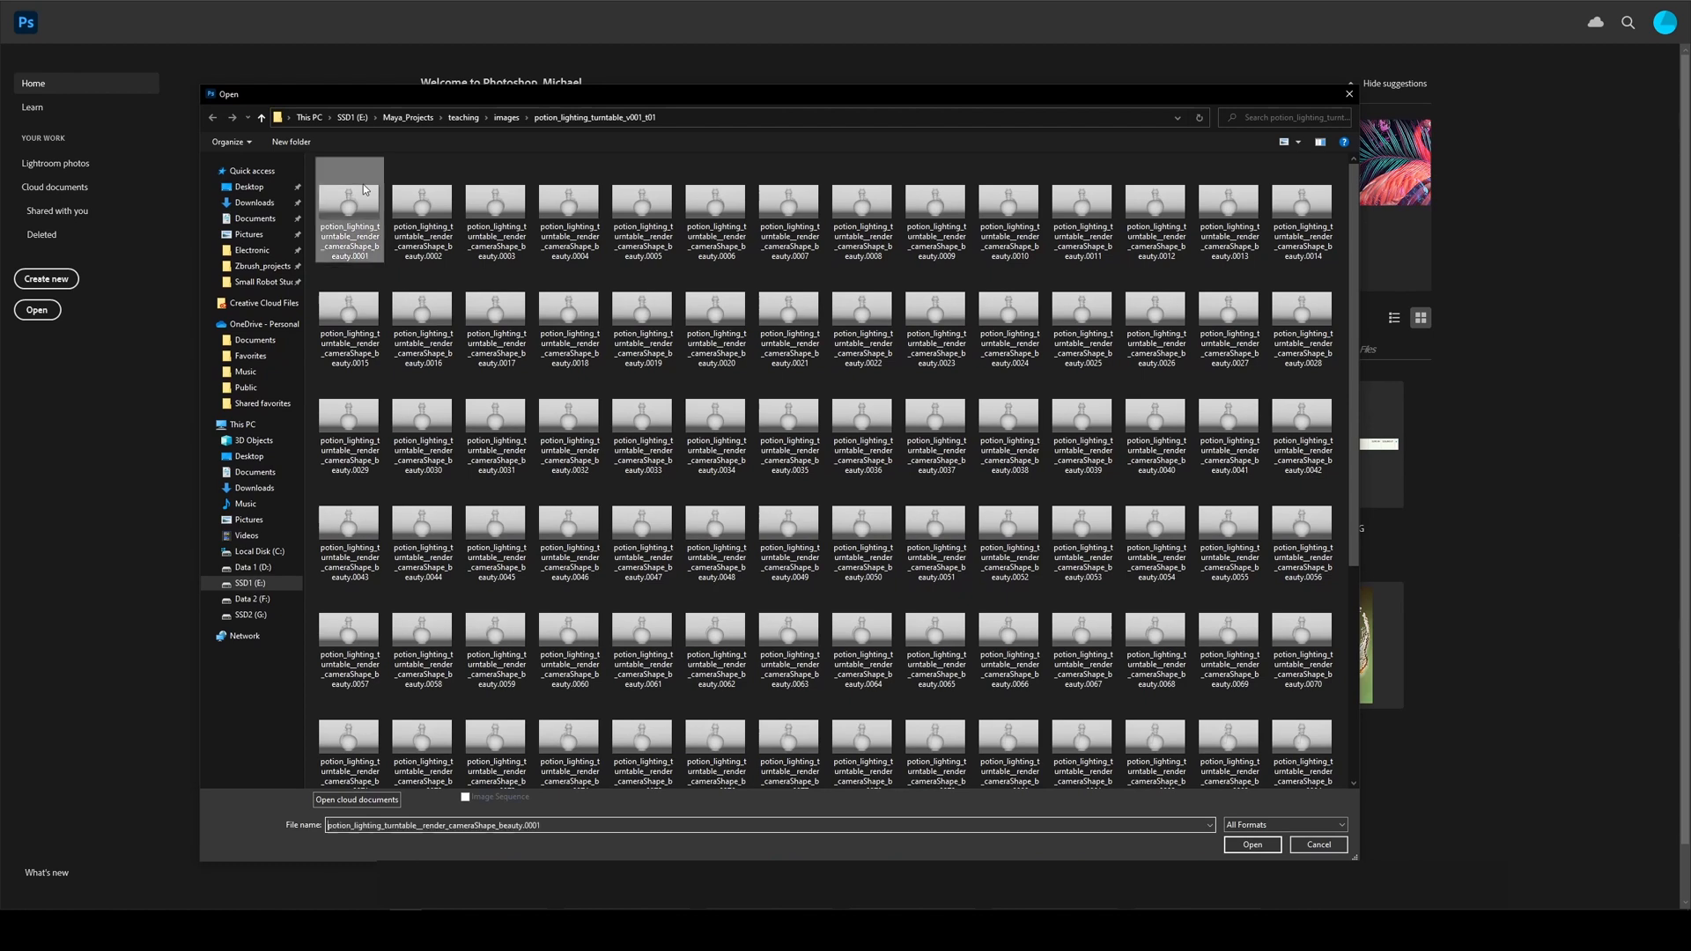
left_click(465, 798)
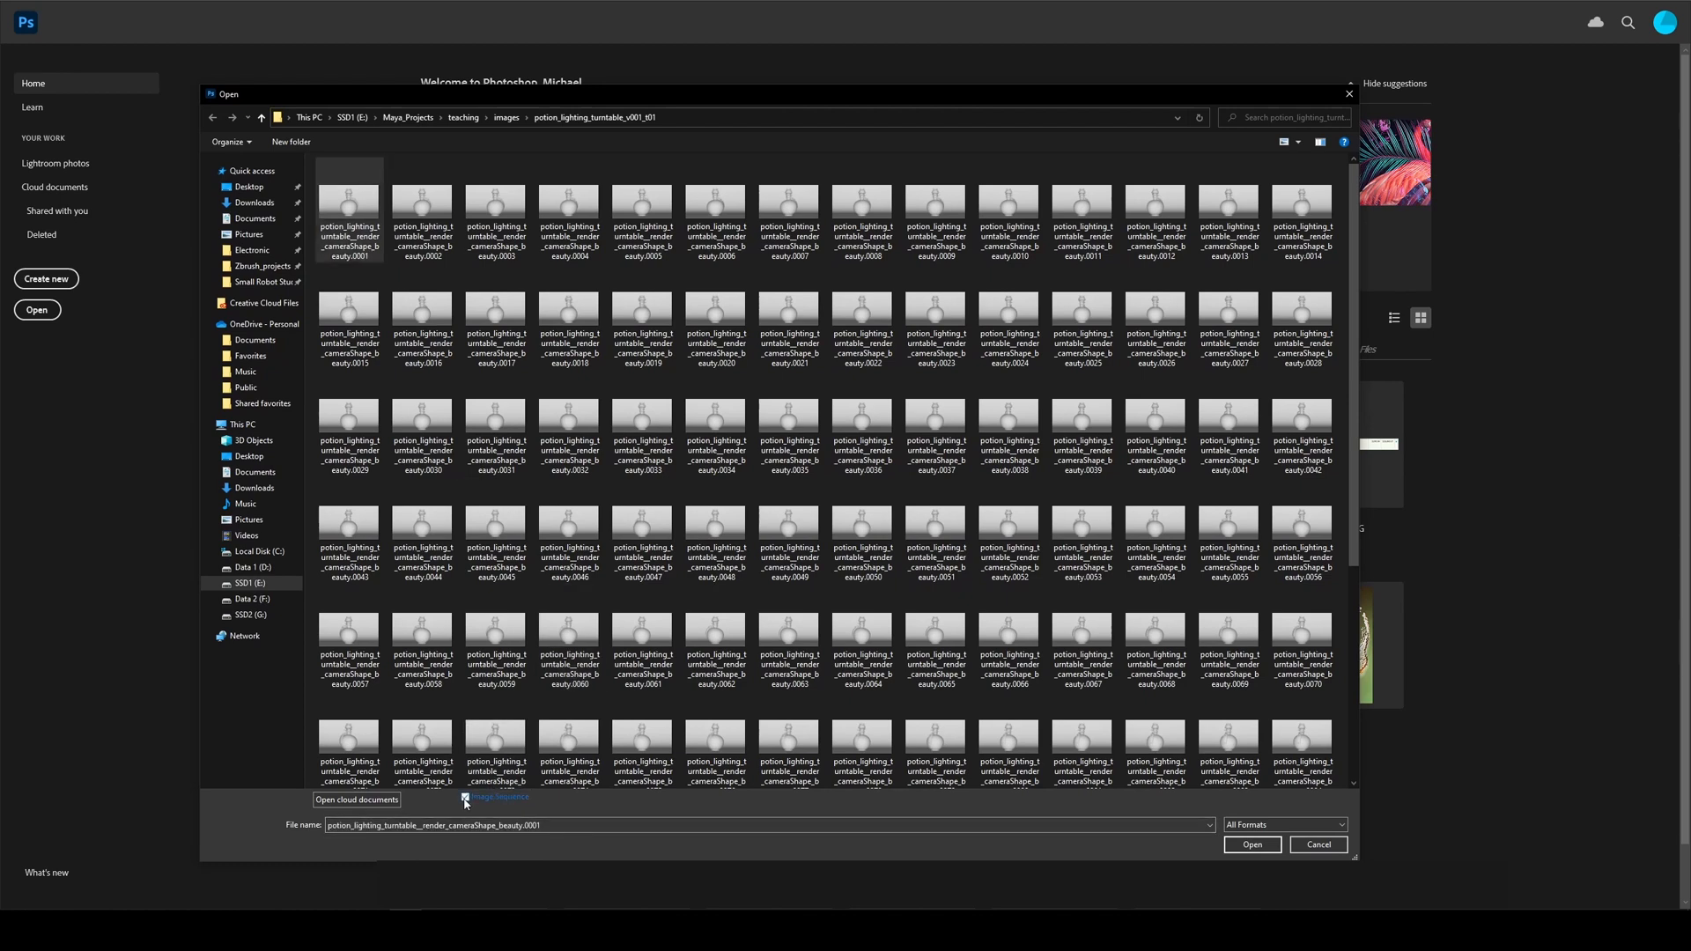
left_click(1253, 845)
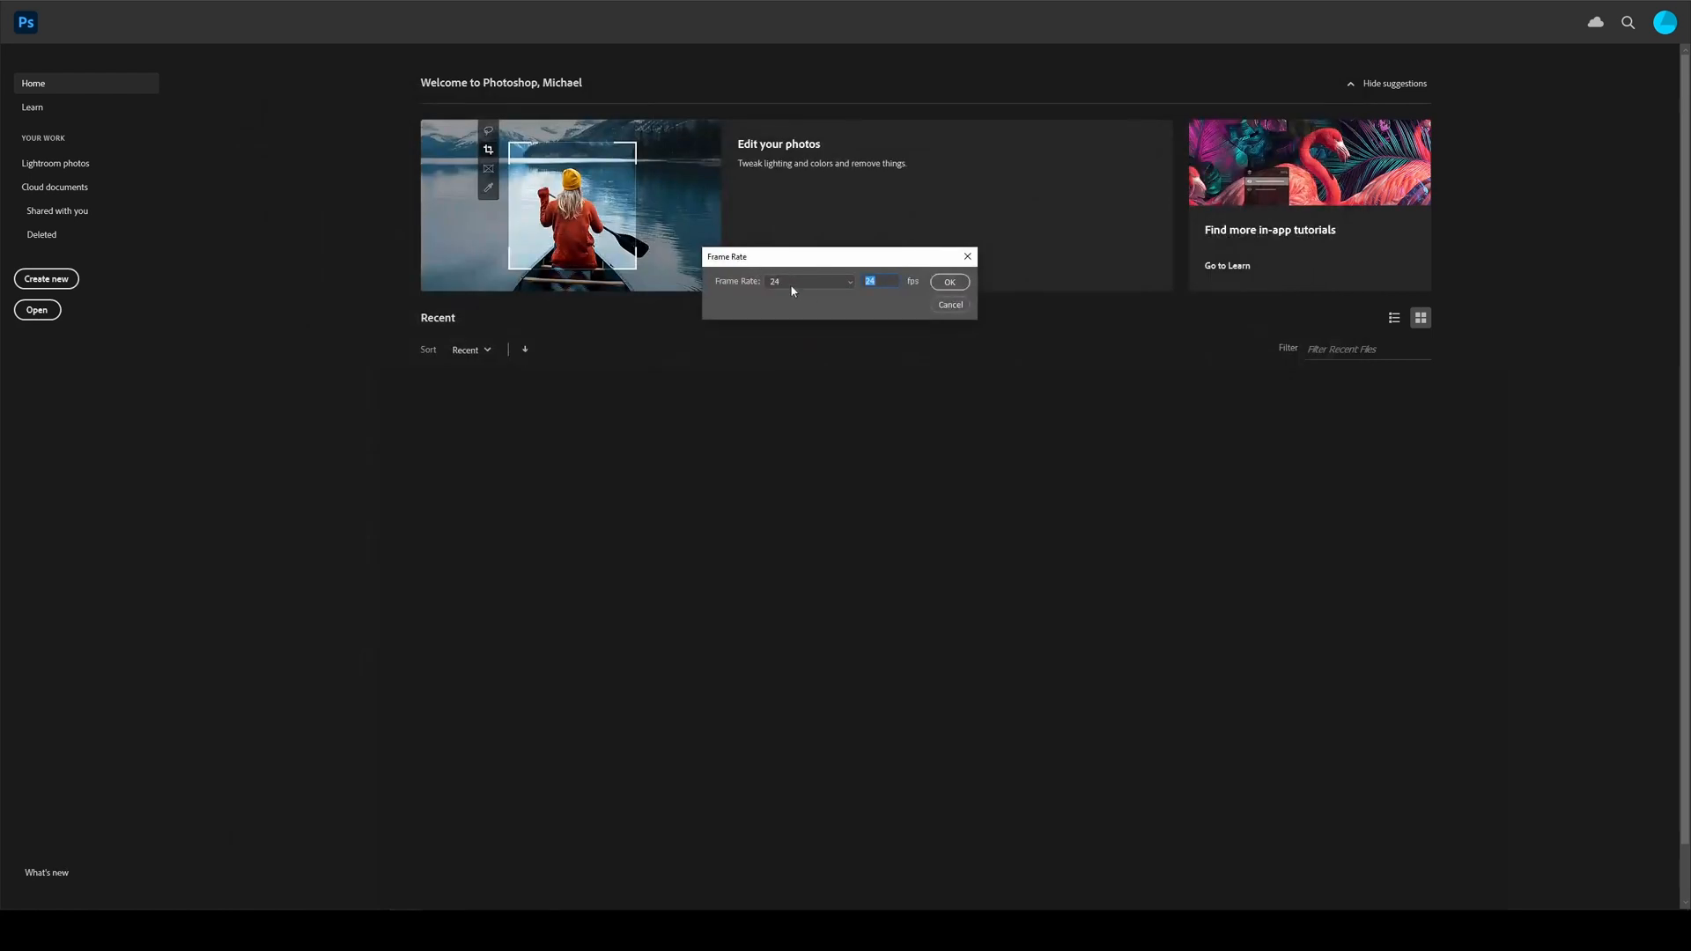
left_click(949, 283)
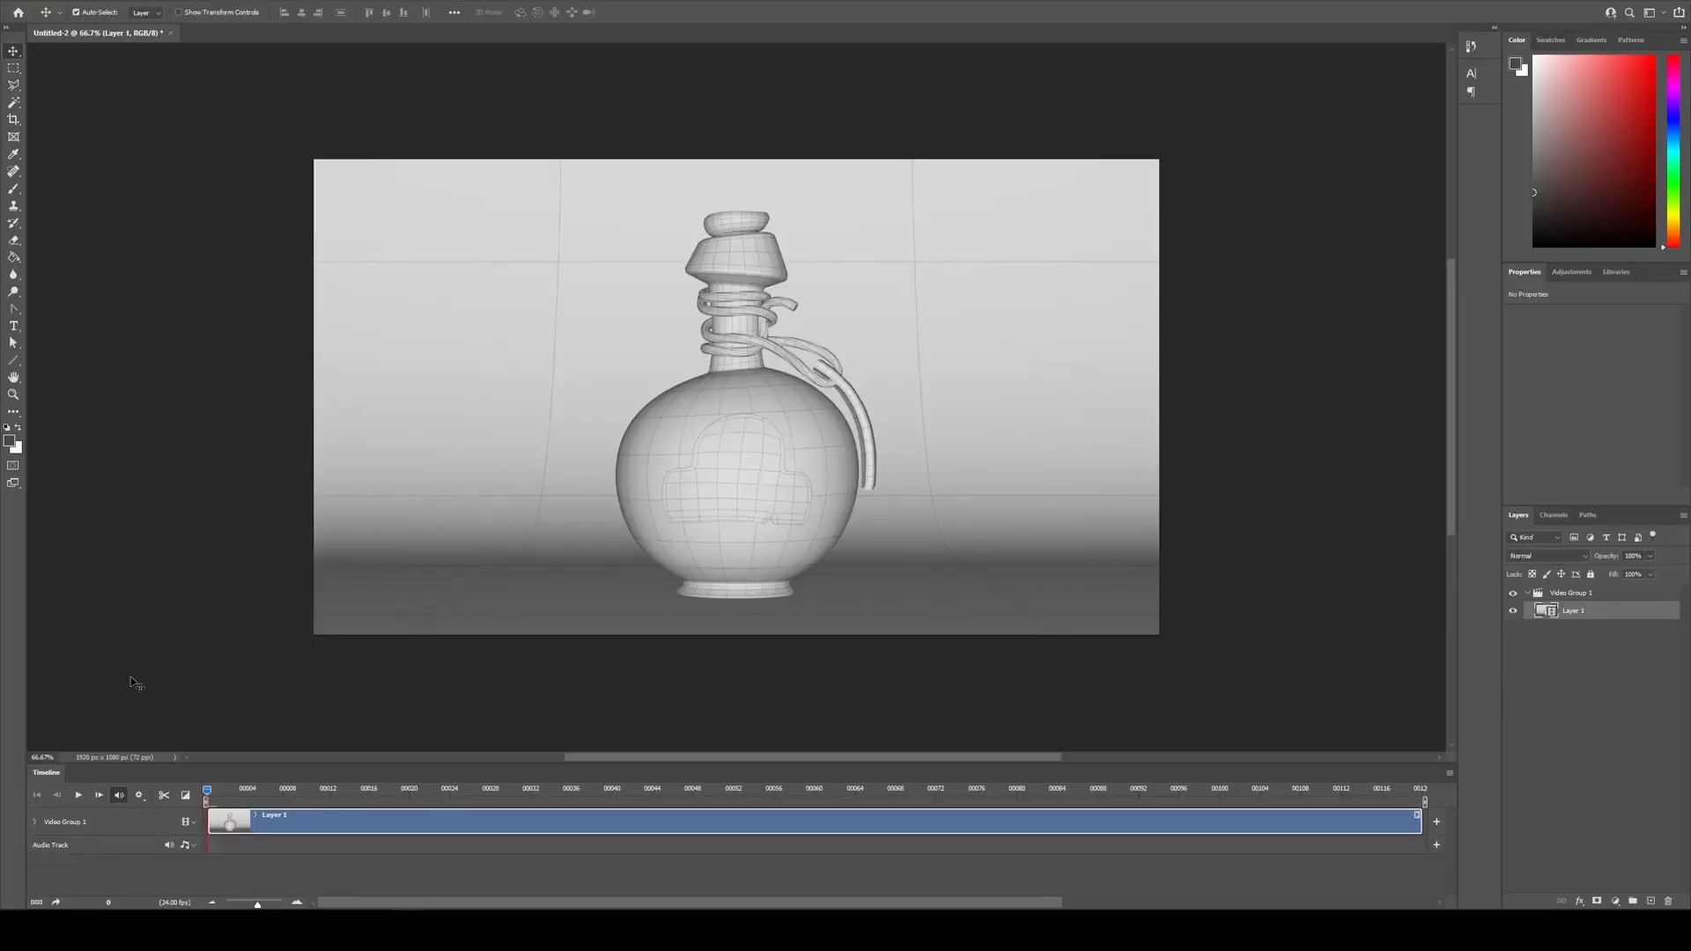
- Scrub through the turntable clip in the timeline, play it back to check the rotation, and stop playback
left_click(286, 2)
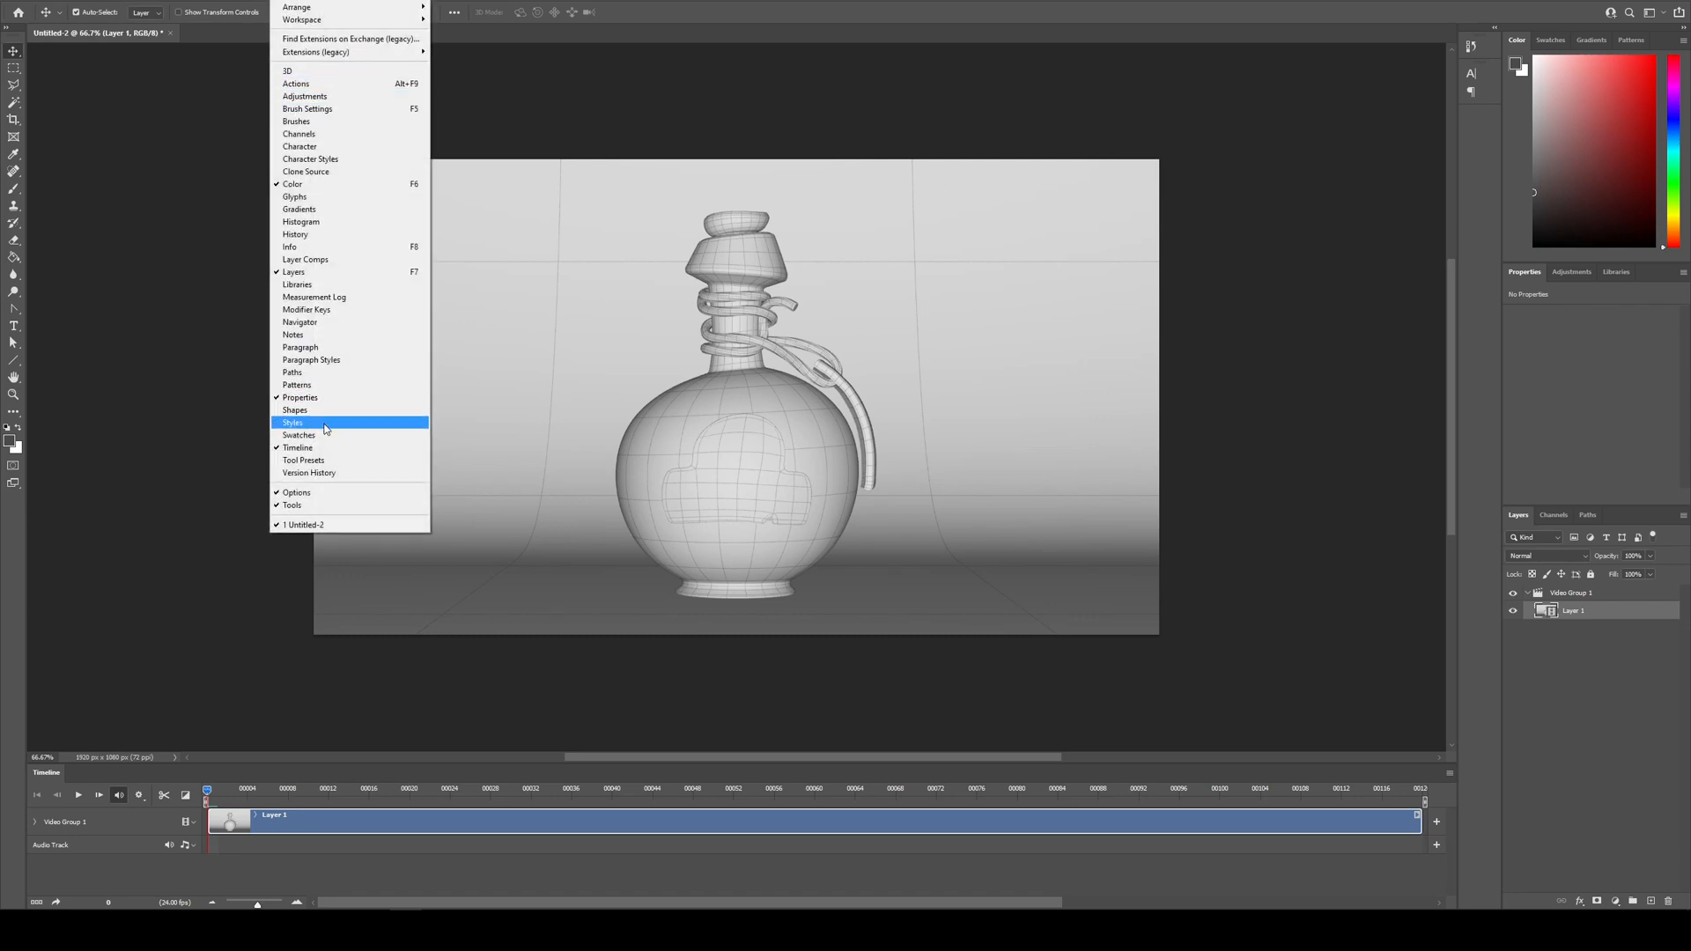
left_click(230, 790)
left_click_drag(231, 790, 1265, 789)
key("space")
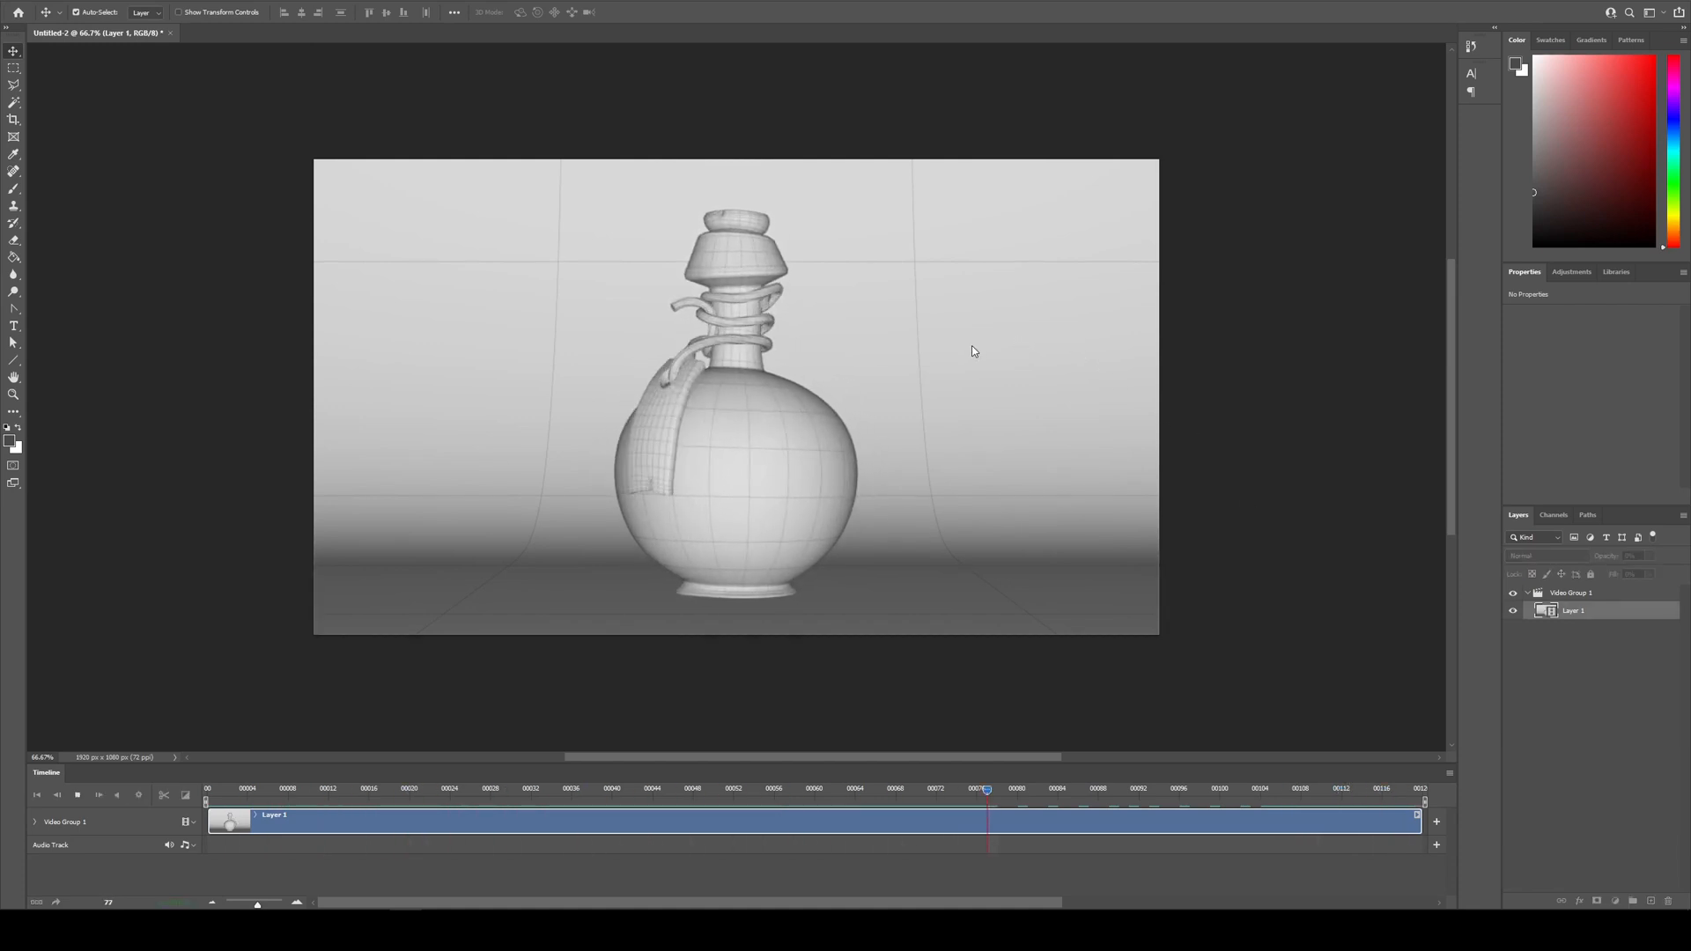
key("space")
left_click(385, 106)
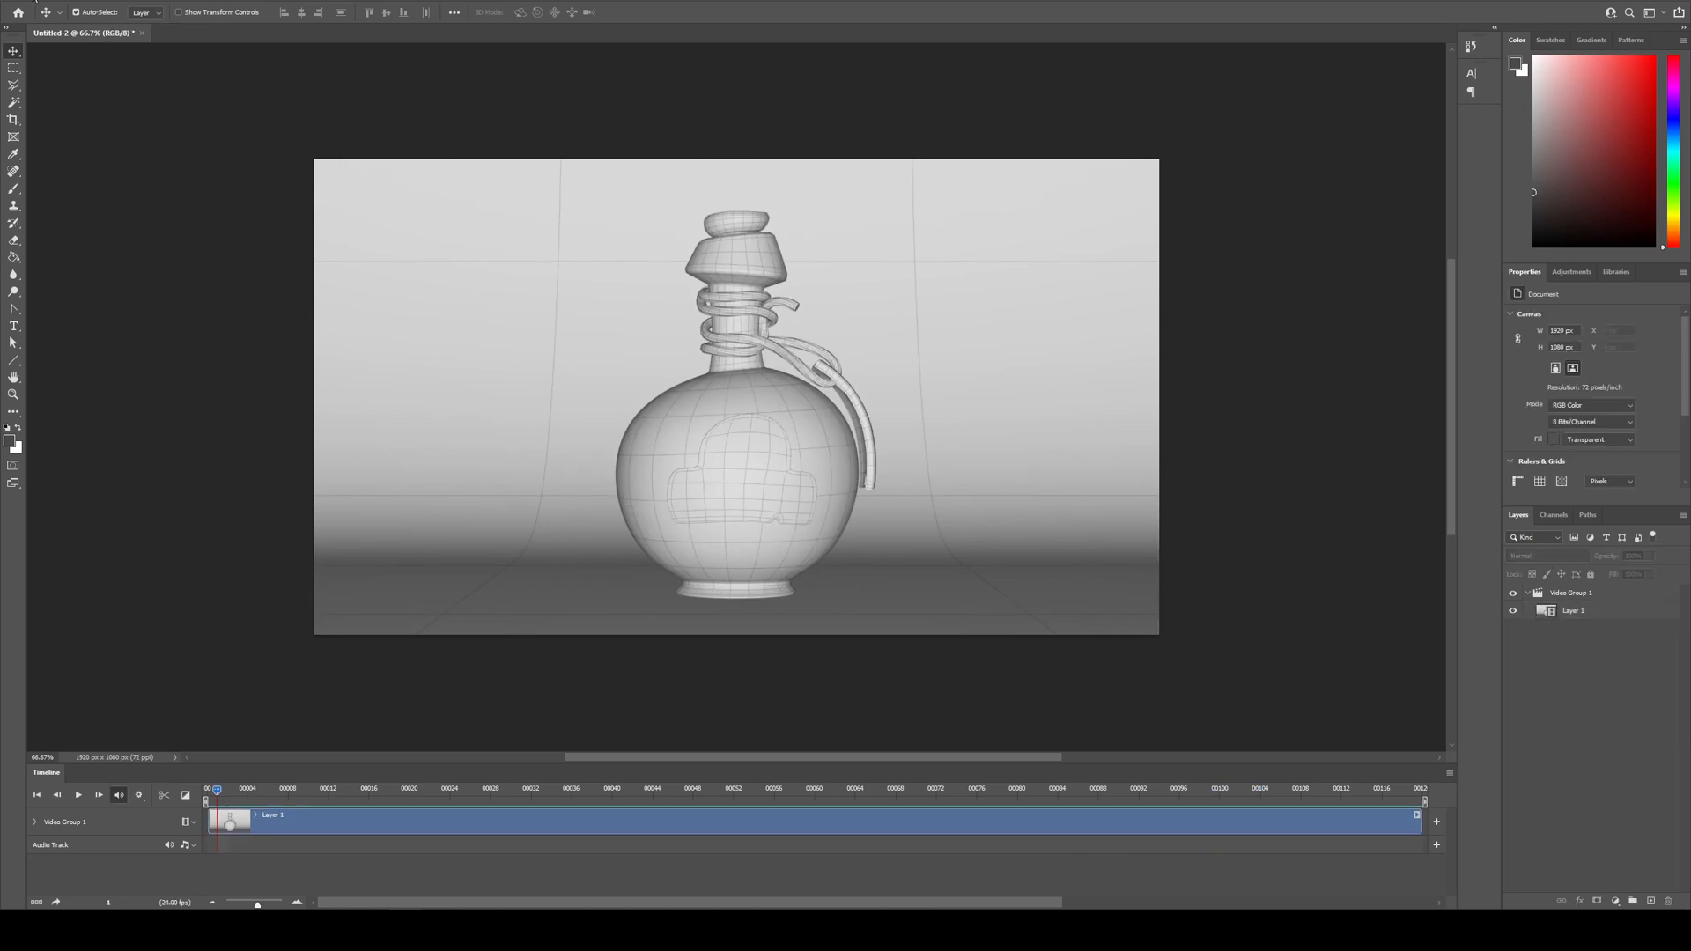
- Render all frames of the sequence to the Desktop as a High Quality H.264 video named potion_turntable
left_click(32, 1)
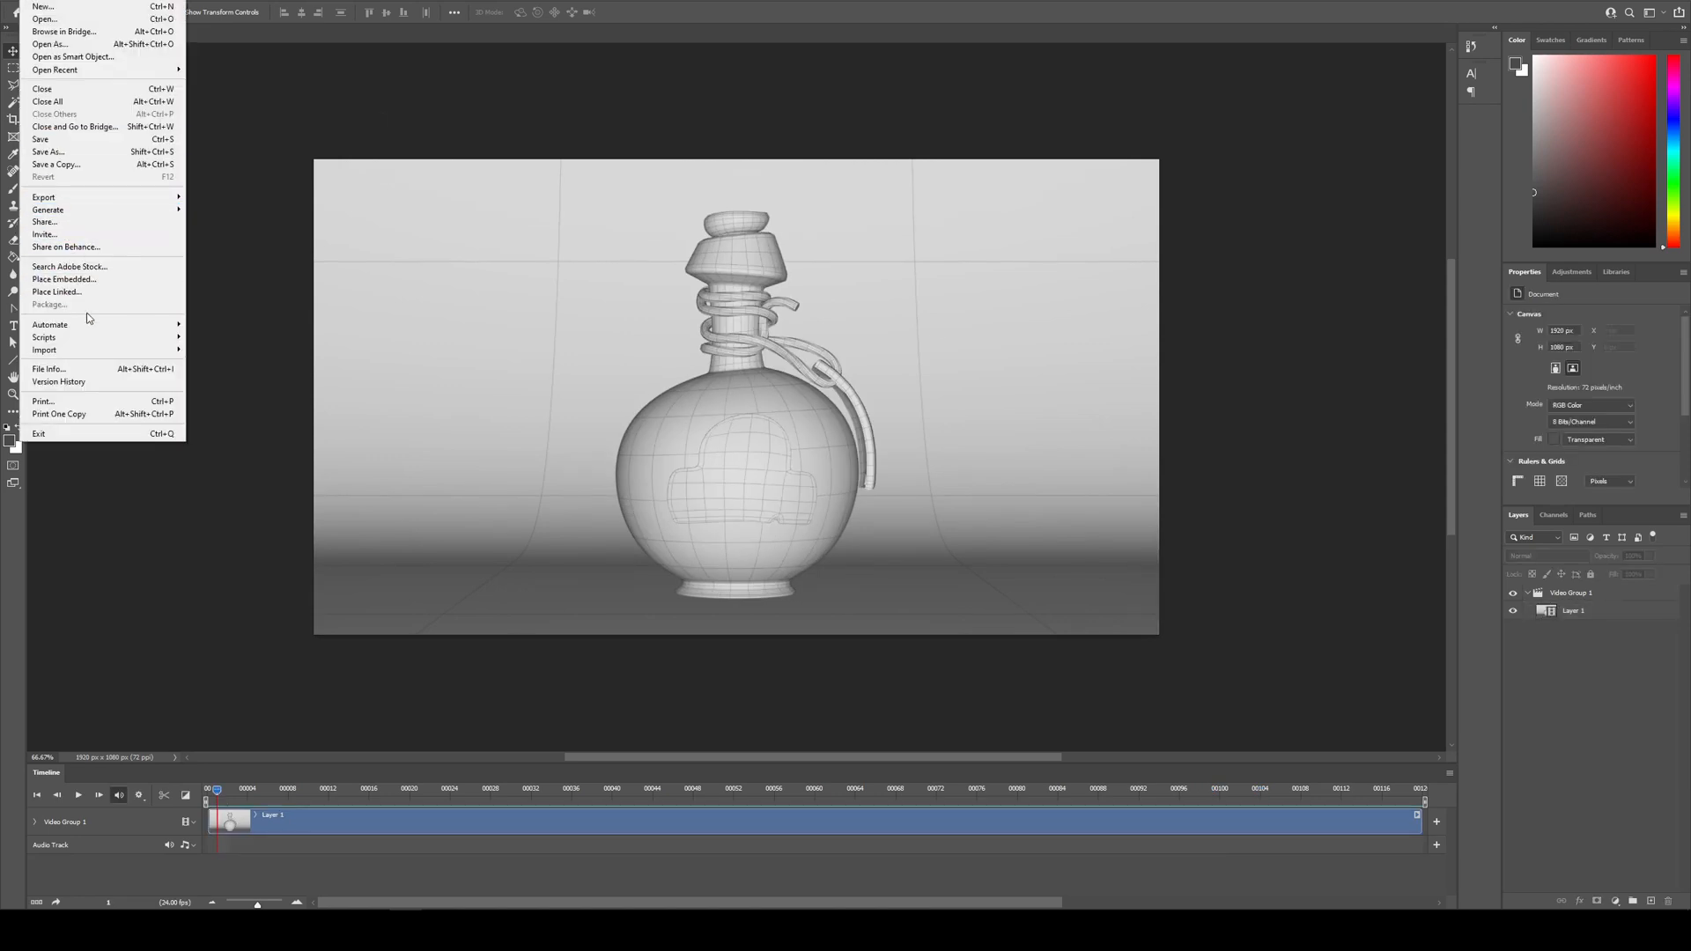
mouse_move(104, 199)
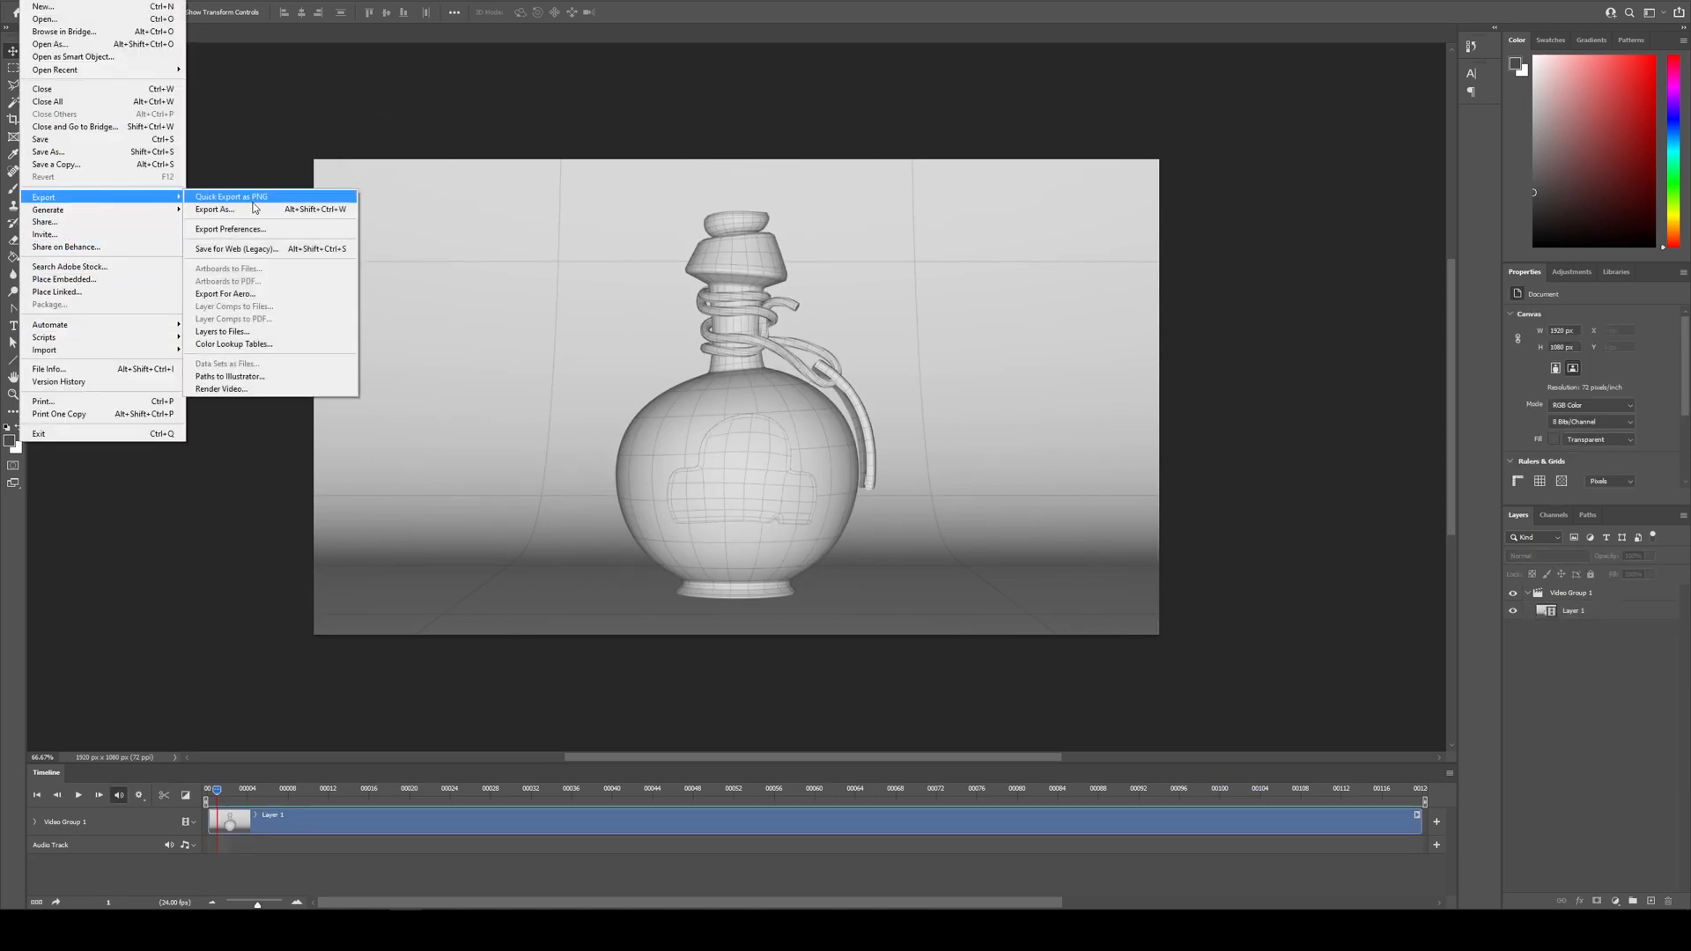
left_click(261, 391)
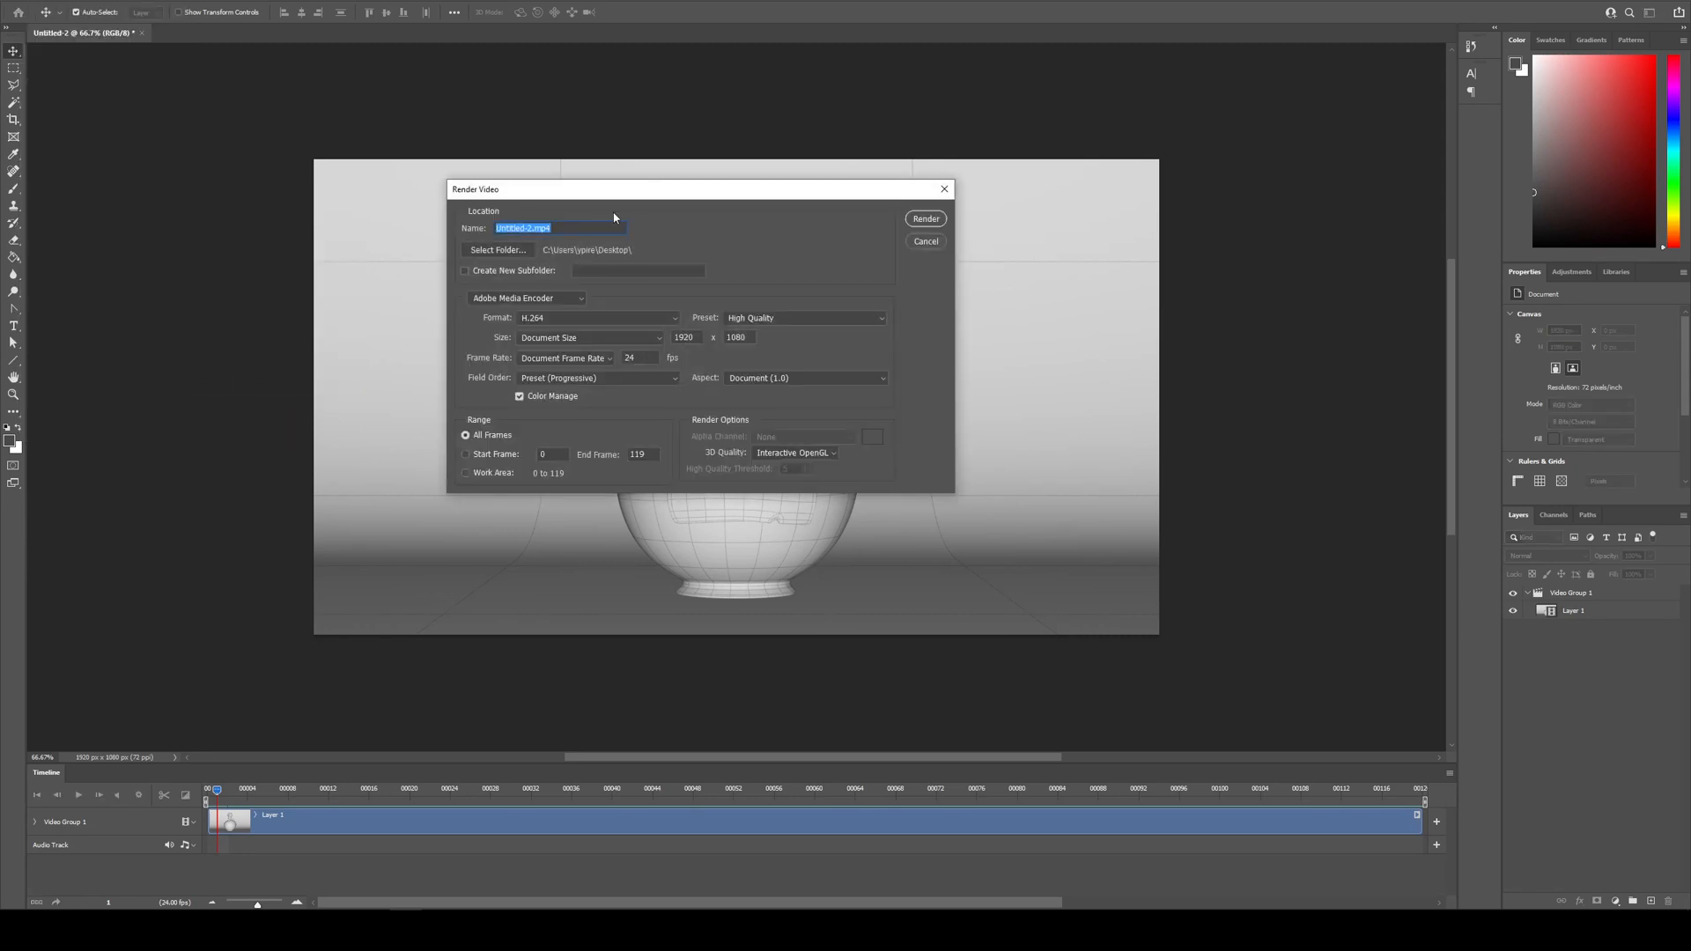
left_click(532, 229)
left_click(499, 227, "shift")
key("BackSpace")
type("potion_turntable")
left_click(925, 220)
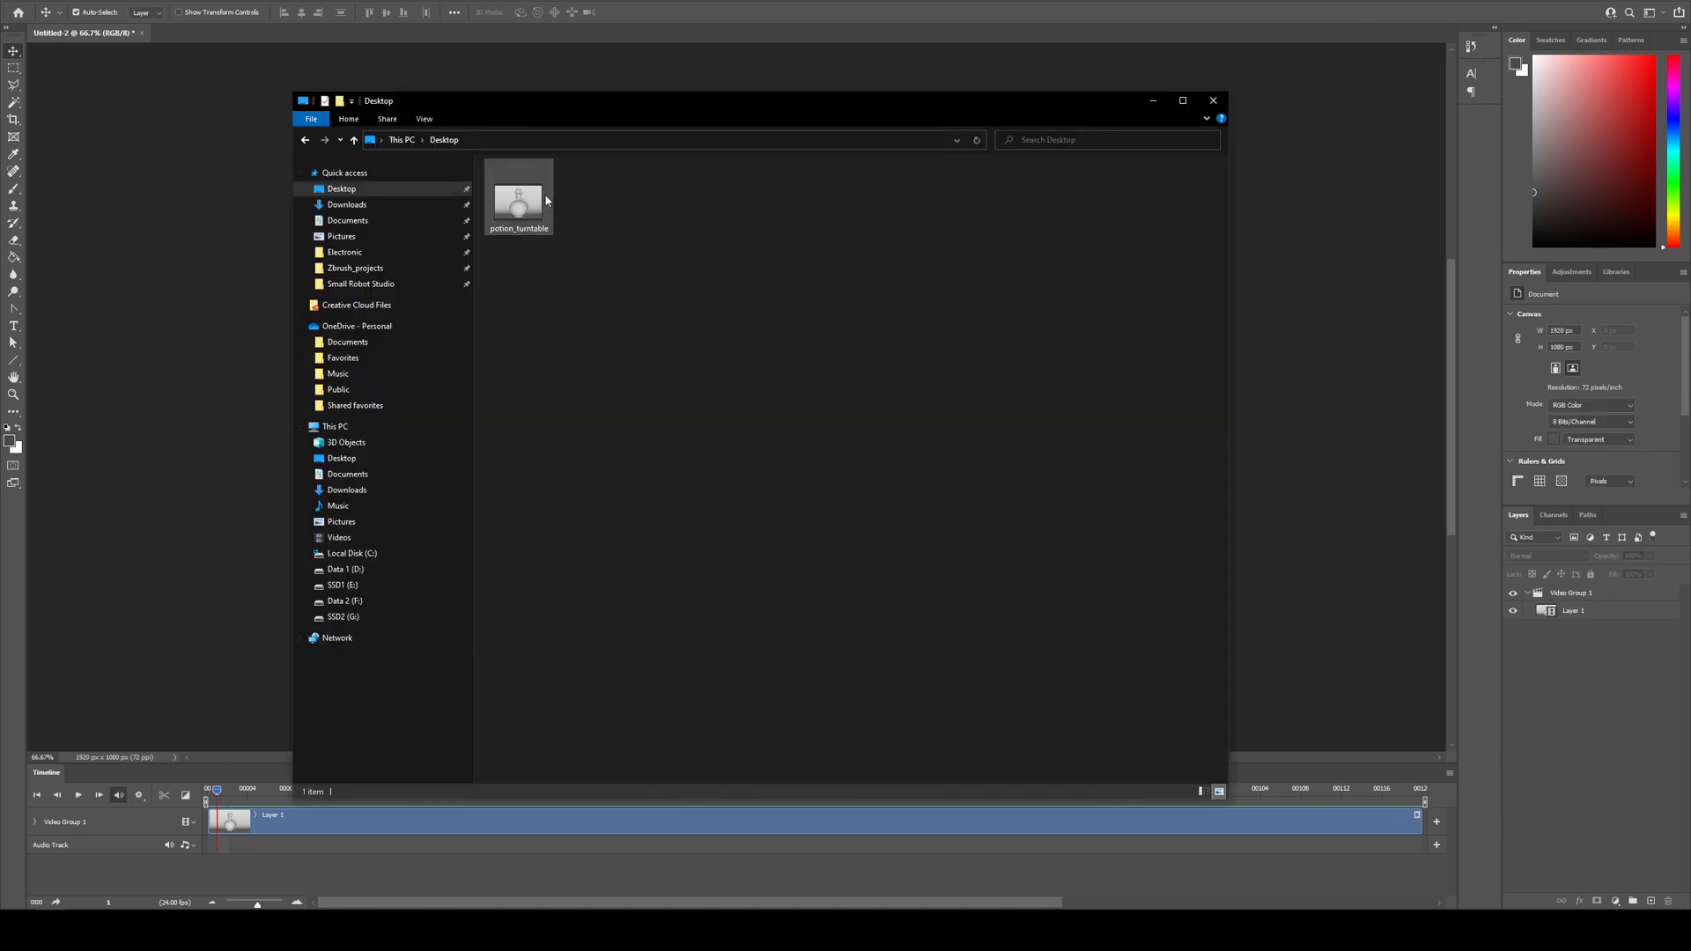
- Play the rendered potion_turntable video from the Desktop folder and set it to repeat to check the loop
double_click(546, 201)
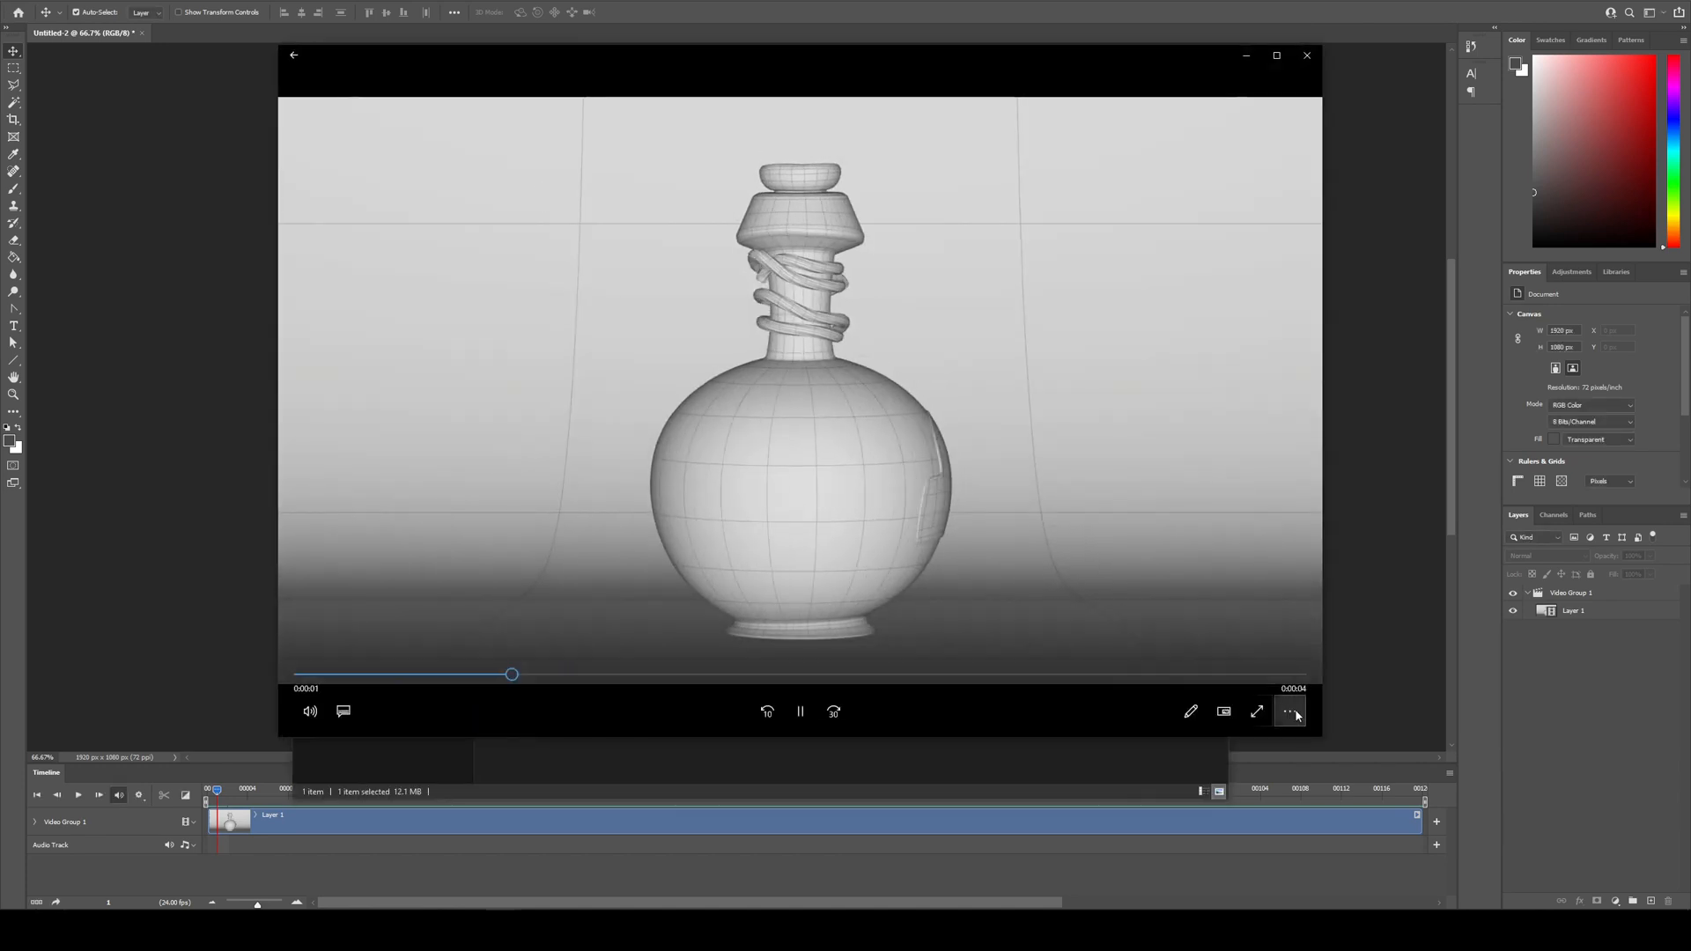
left_click(1292, 714)
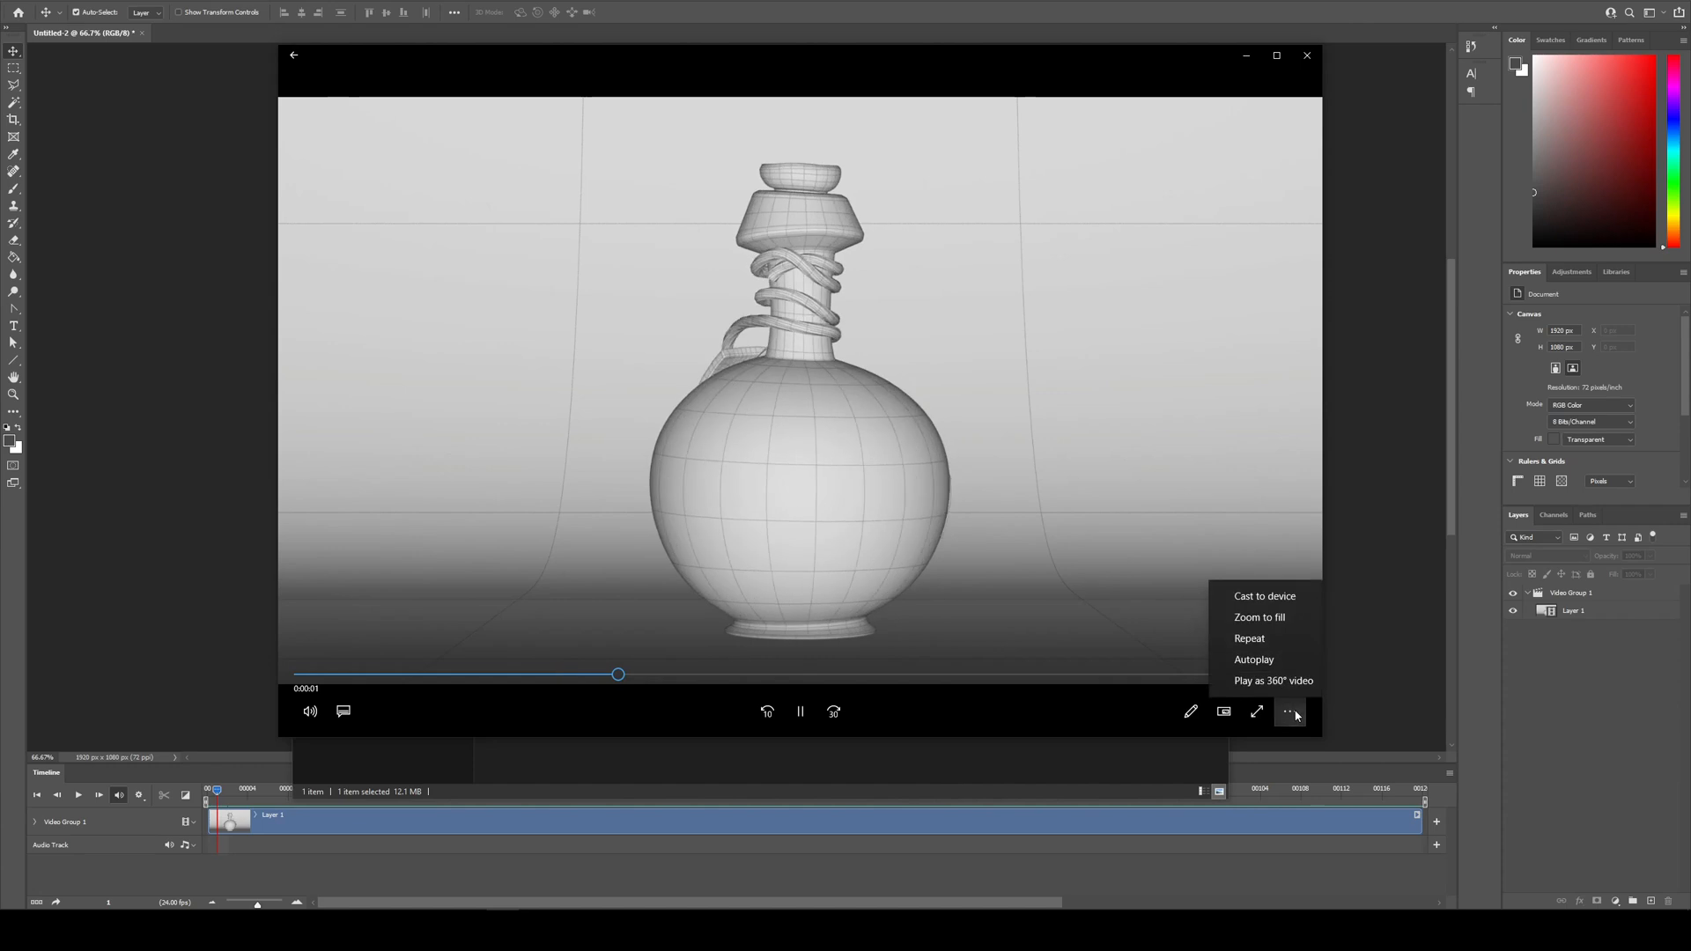
left_click(1267, 642)
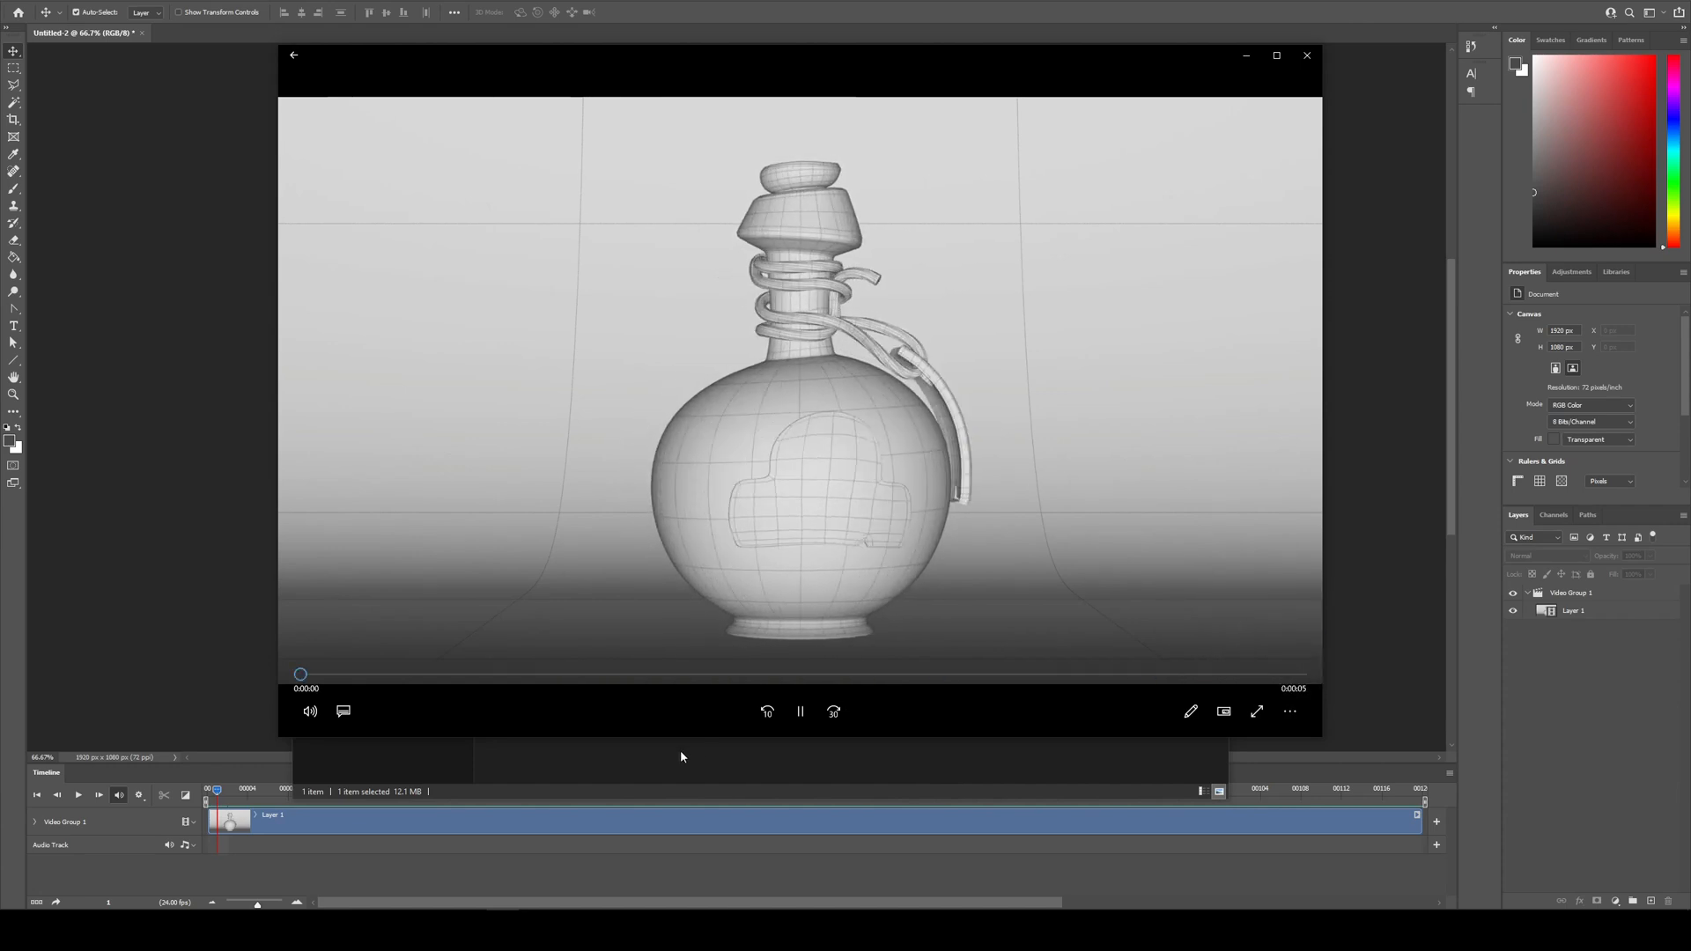